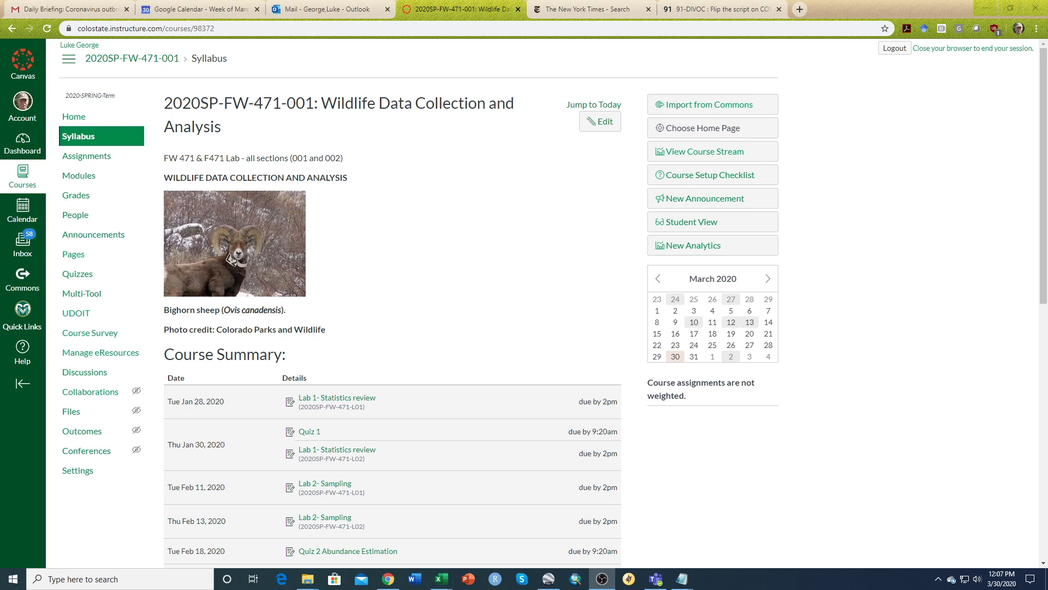
- Open the Lab 5 Survival Estimation page listed under Labs in the course modules
{"action": "scroll", "coordinate": [572, 301], "scroll_direction": "down", "scroll_amount": 3}
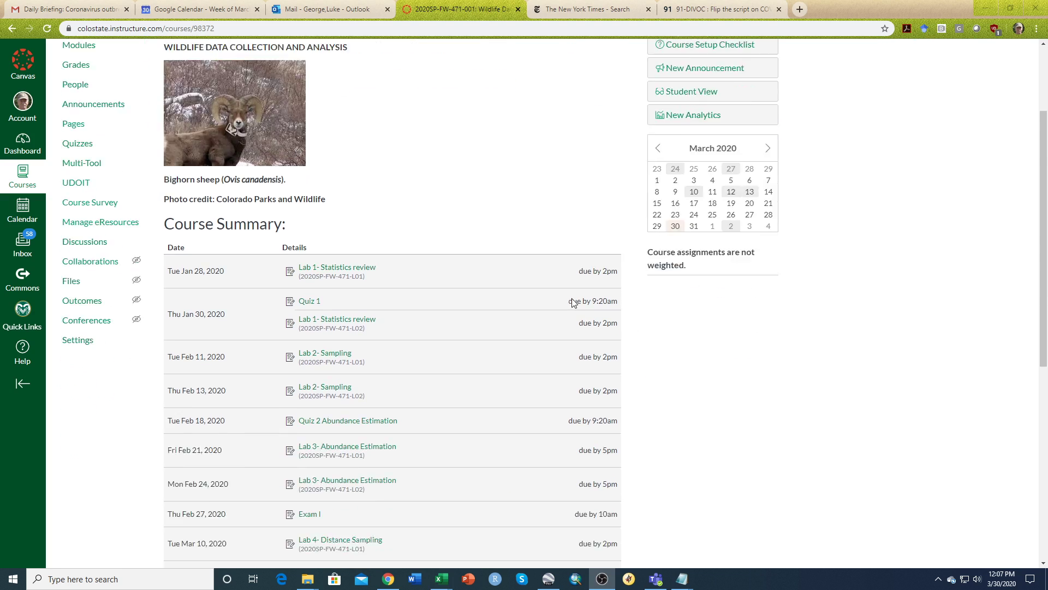
{"action": "scroll", "coordinate": [571, 301], "scroll_direction": "down", "scroll_amount": 6}
{"action": "scroll", "coordinate": [572, 301], "scroll_direction": "up", "scroll_amount": 10}
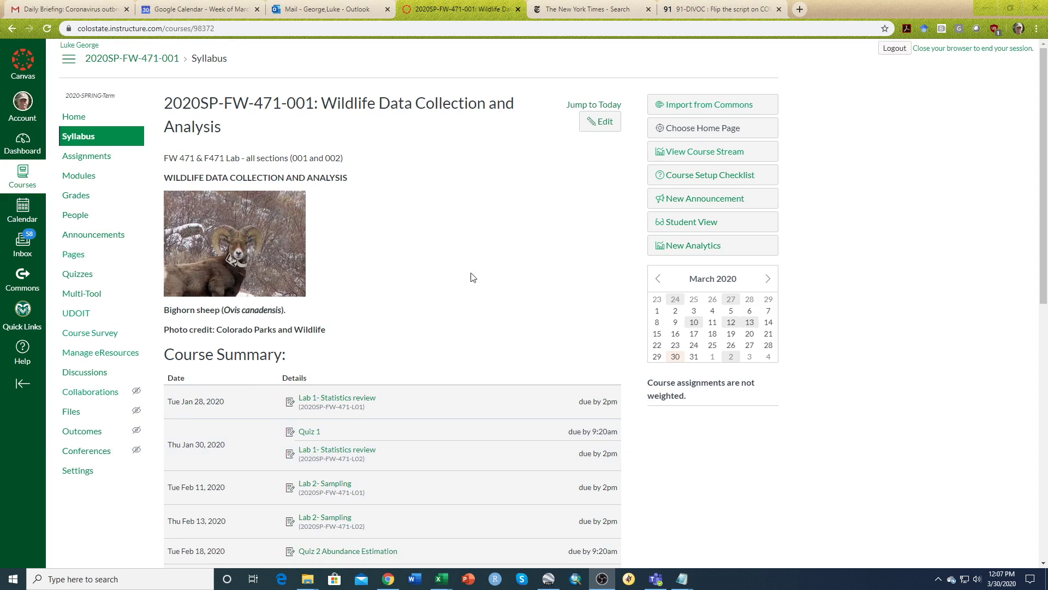
{"action": "left_click", "coordinate": [83, 175]}
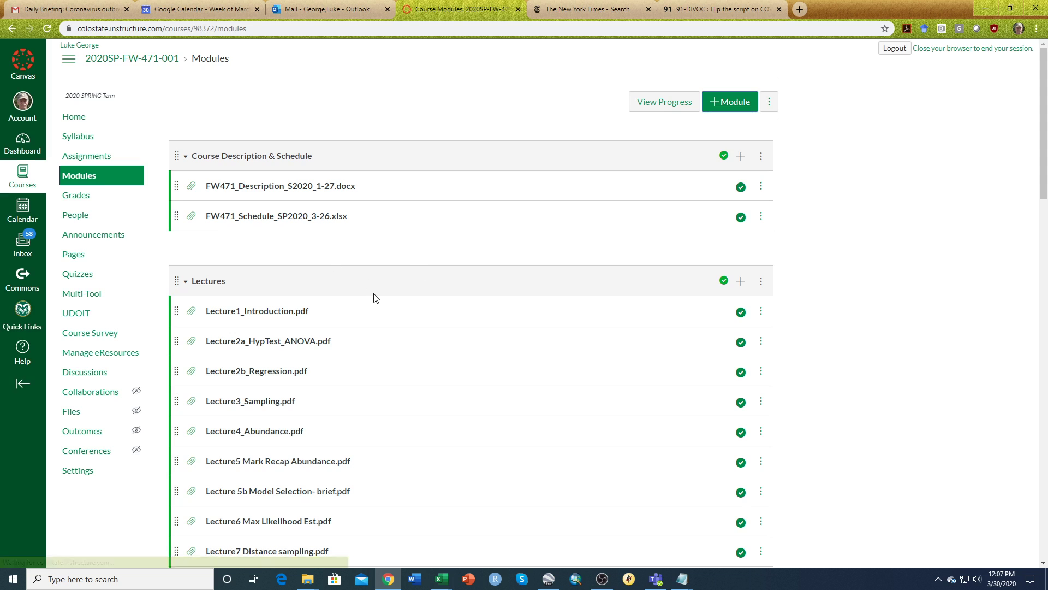
{"action": "scroll", "coordinate": [376, 298], "scroll_direction": "down", "scroll_amount": 10}
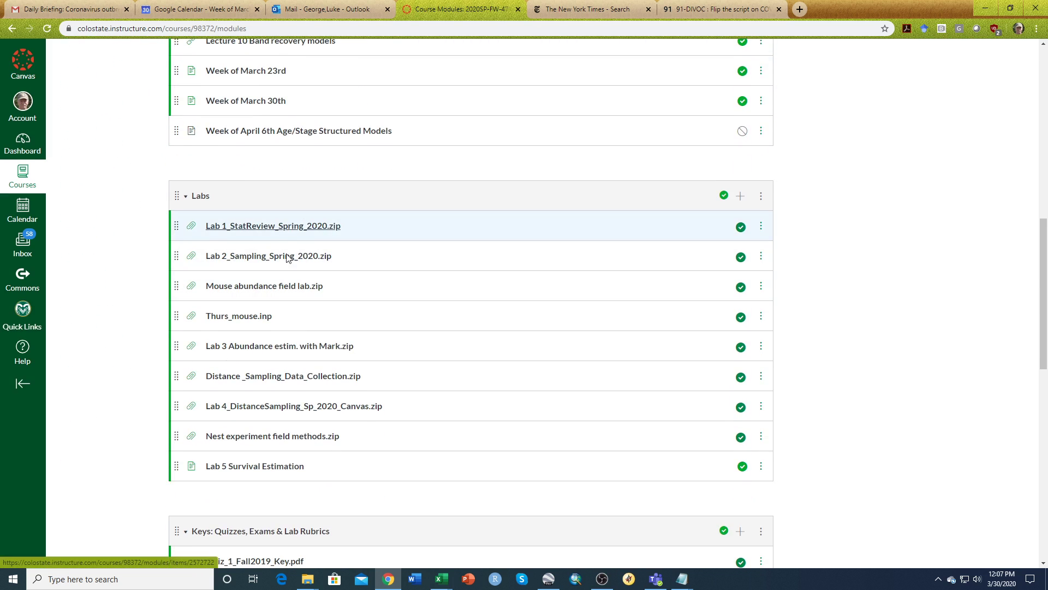
{"action": "left_click", "coordinate": [257, 467]}
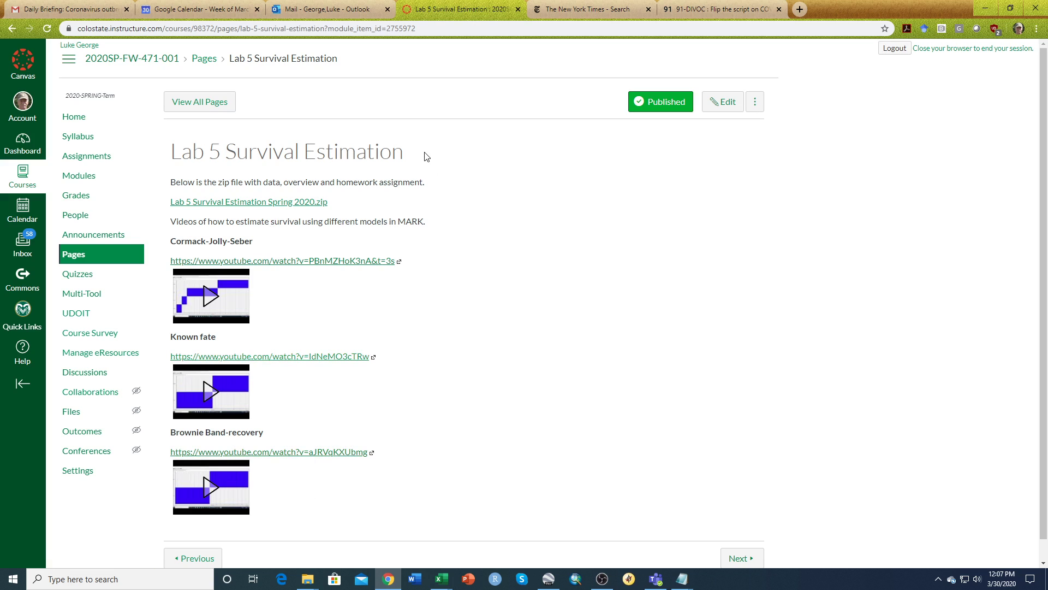
- Download the Lab 5 Survival Estimation Spring 2020 zip file and copy it from the Downloads folder
{"action": "left_click", "coordinate": [259, 202]}
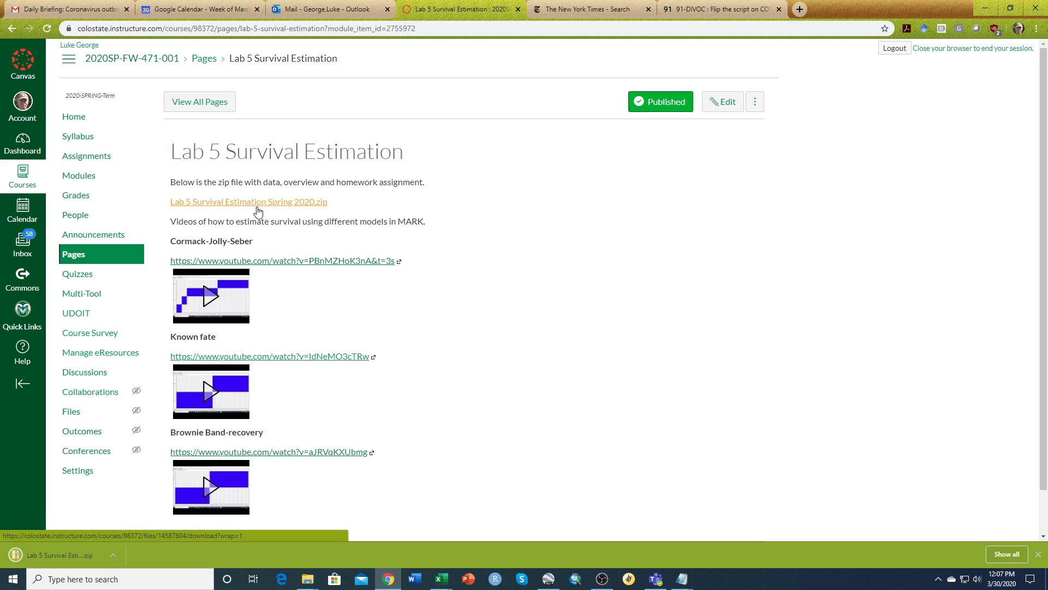
{"action": "left_click", "coordinate": [50, 558]}
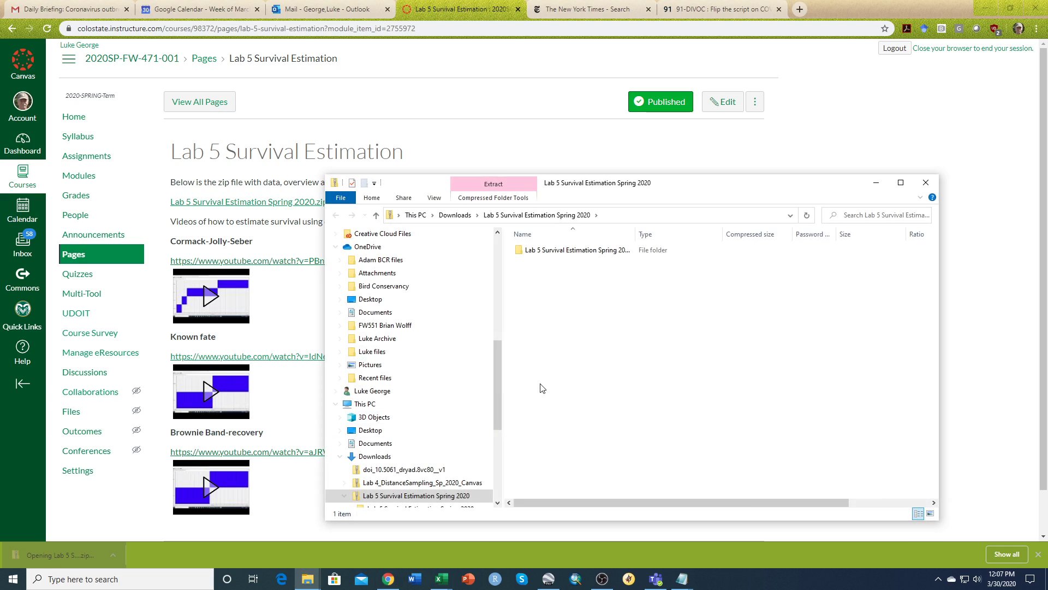
{"action": "left_click_drag", "start_coordinate": [492, 368], "coordinate": [508, 266]}
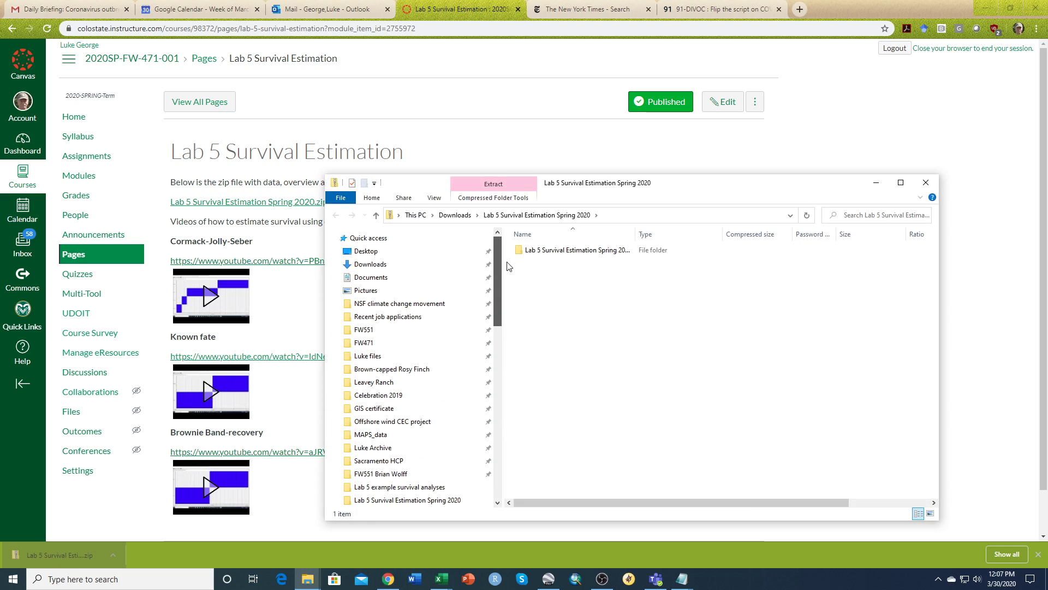
{"action": "left_click", "coordinate": [410, 265]}
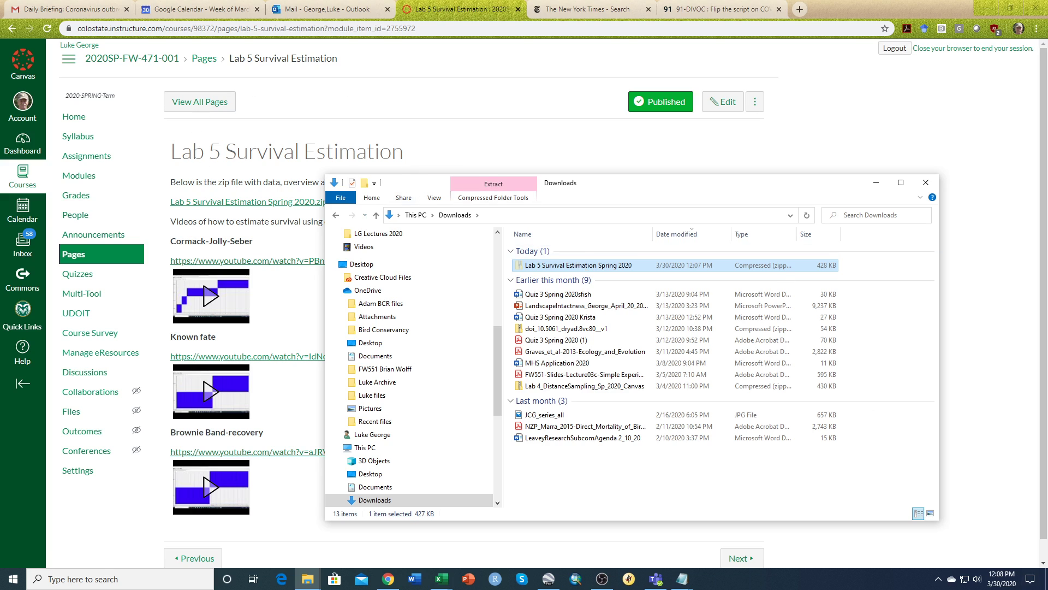
- Create a new folder named Example survival on the desktop
{"action": "left_click", "coordinate": [1045, 579]}
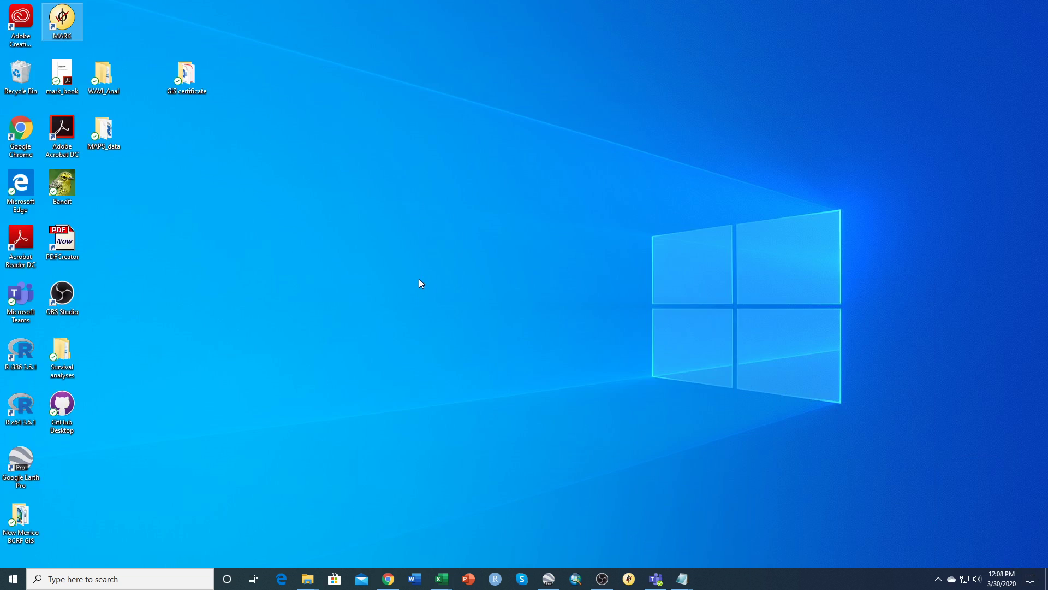
{"action": "right_click", "coordinate": [385, 280]}
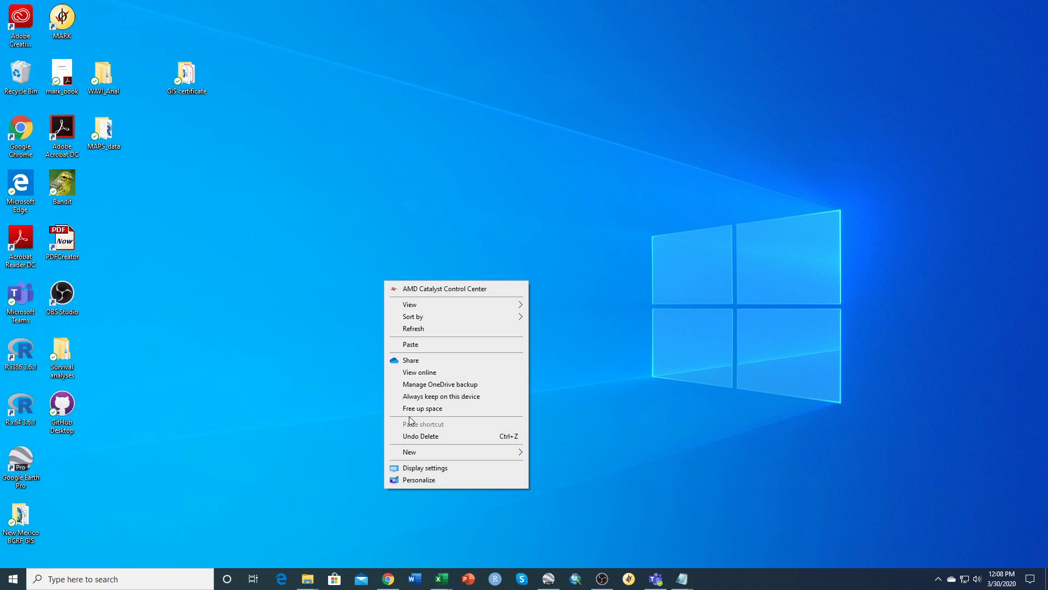
{"action": "mouse_move", "coordinate": [413, 452]}
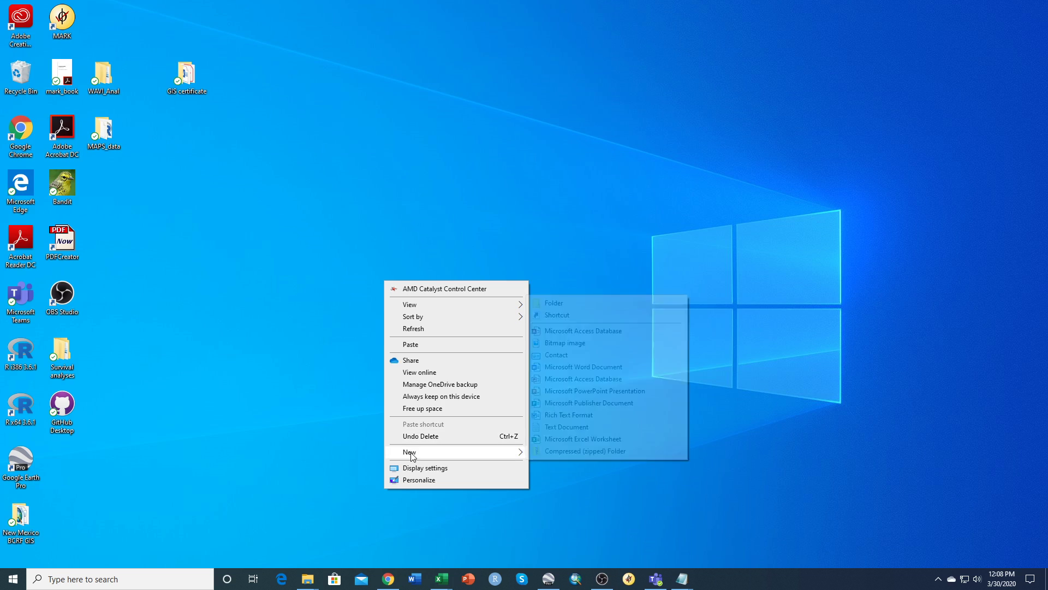
{"action": "left_click", "coordinate": [539, 305]}
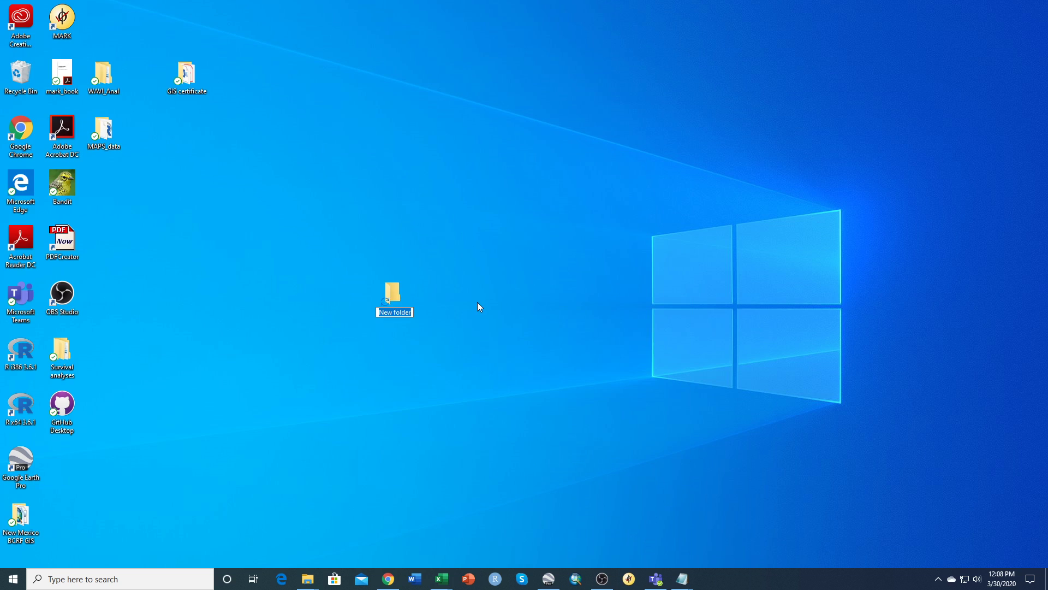
{"action": "type", "text": "Example survival"}
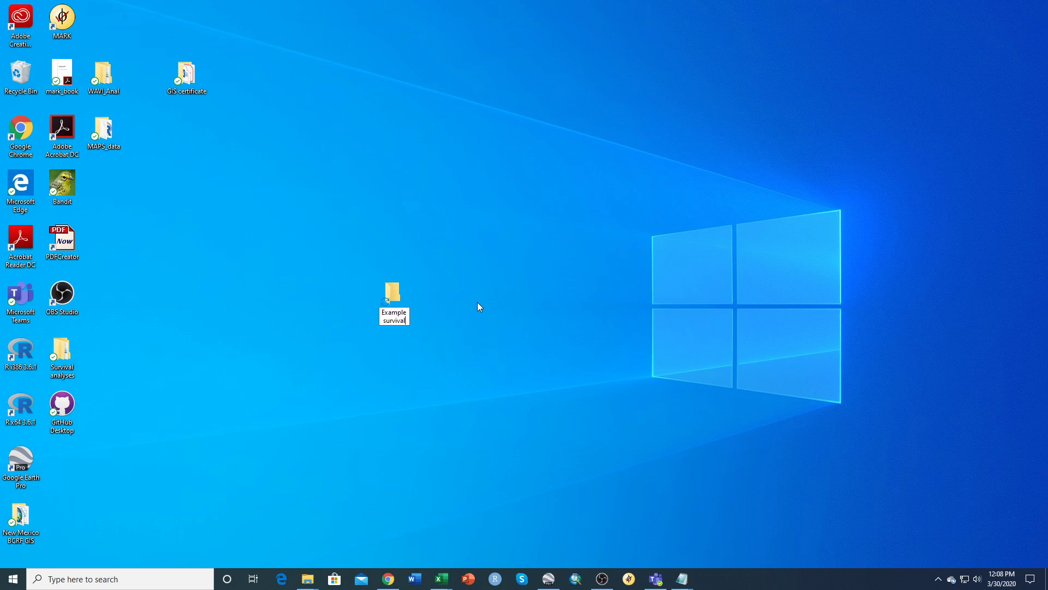
{"action": "key", "text": "Return"}
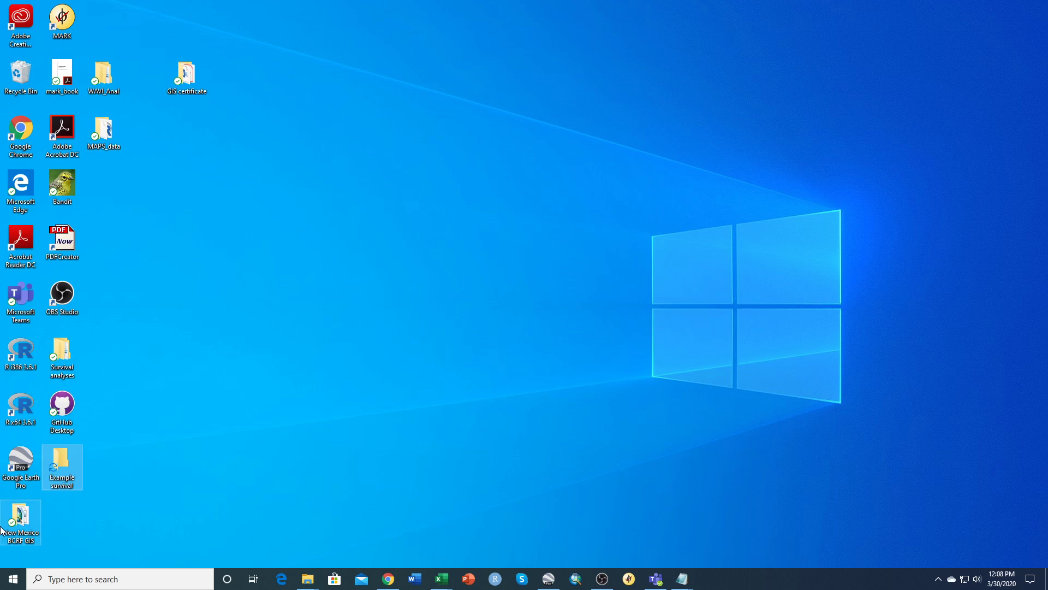
- Paste the copied Lab 5 Survival Estimation Spring 2020 zip file into the Example survival folder
{"action": "double_click", "coordinate": [70, 461]}
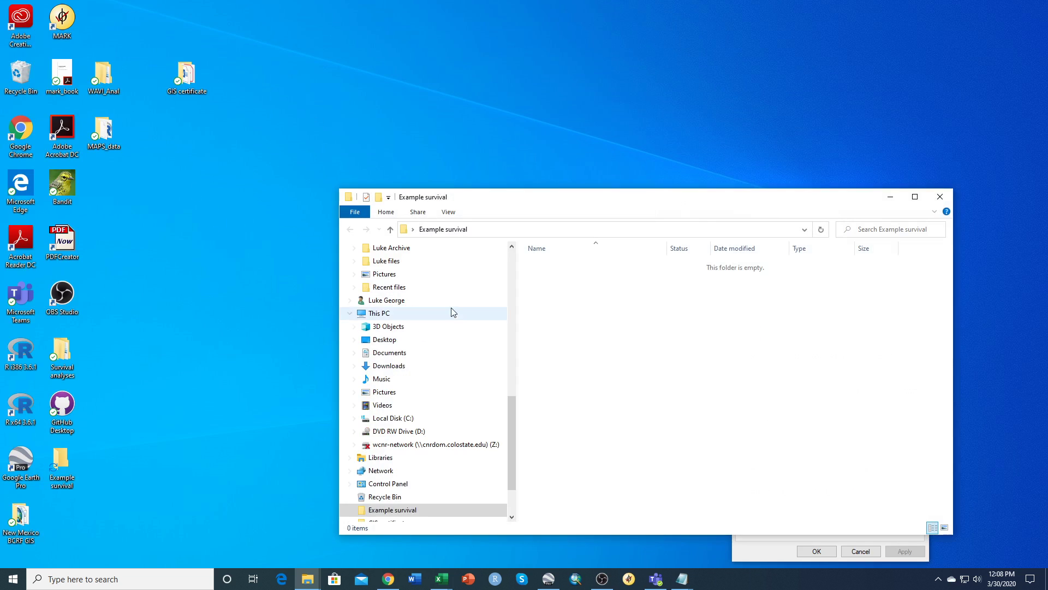
{"action": "right_click", "coordinate": [585, 299]}
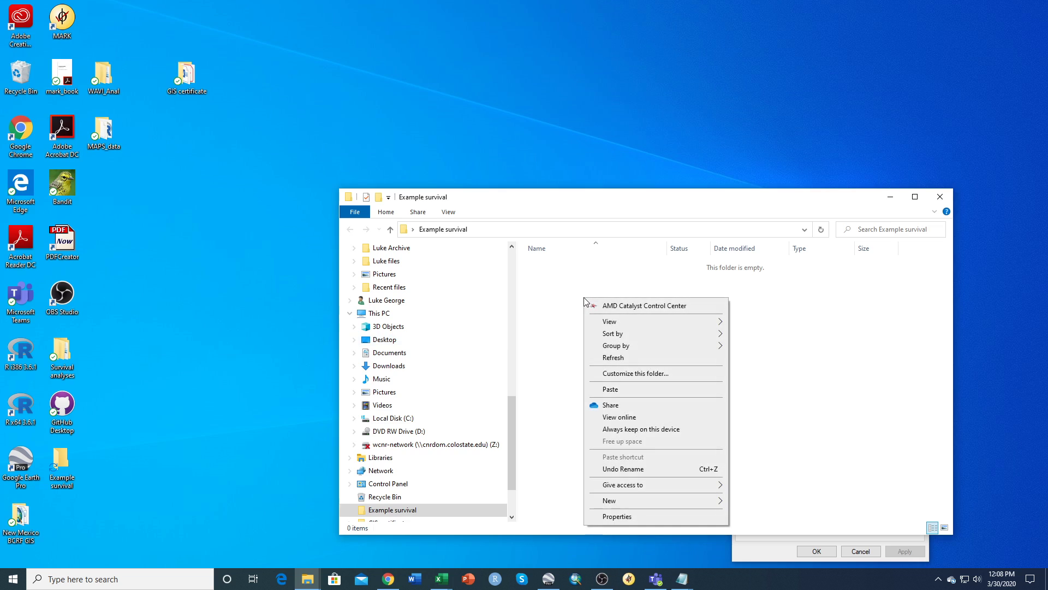
{"action": "left_click", "coordinate": [618, 390]}
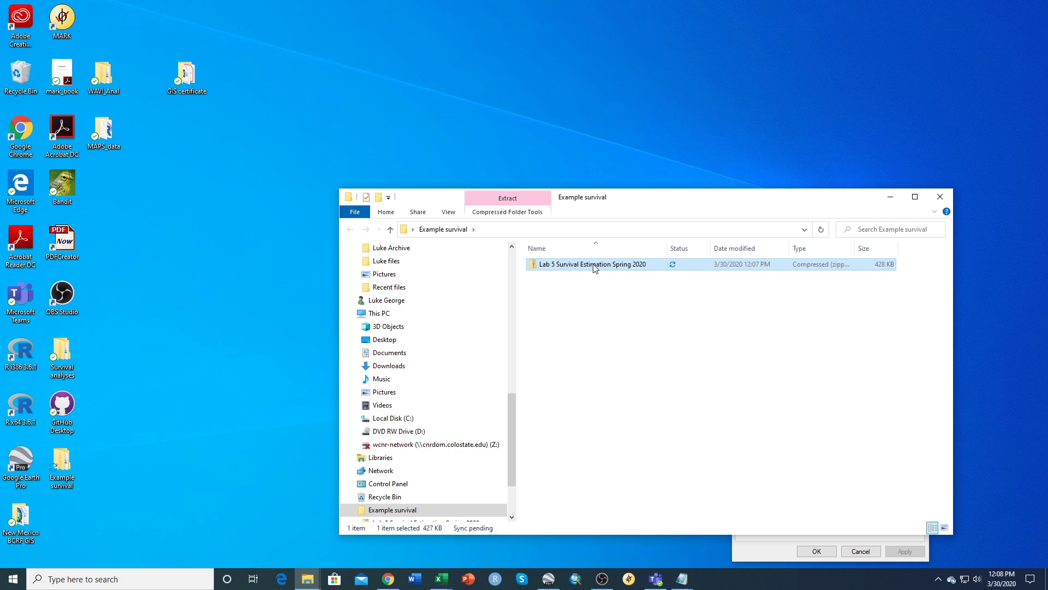
- Extract the zip file to its suggested location within Example survival and open the inner Lab 5 Survival Estimation Spring 2020 folder
{"action": "right_click", "coordinate": [593, 264]}
{"action": "left_click", "coordinate": [618, 292]}
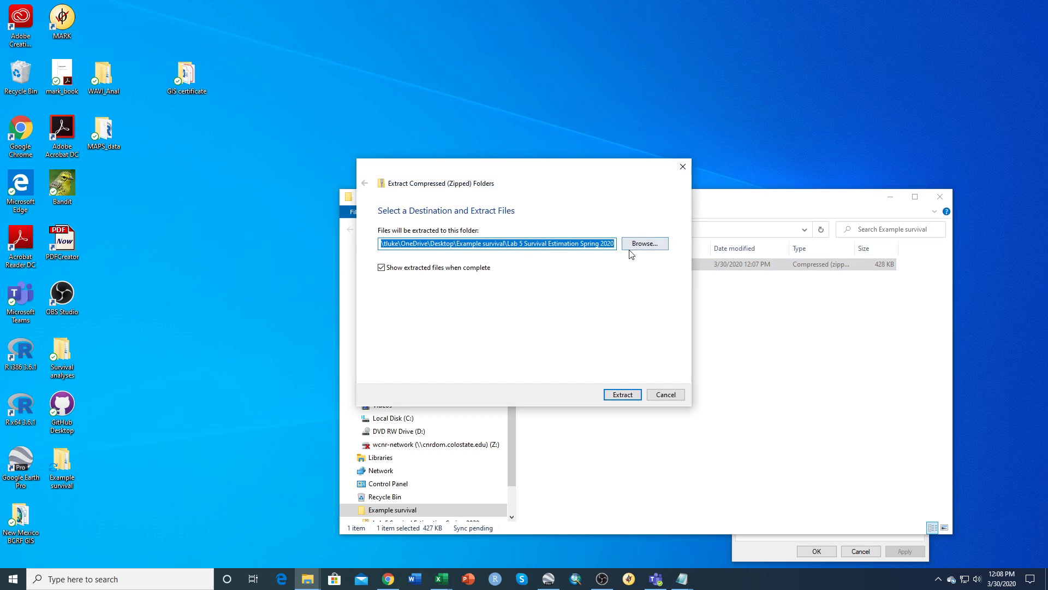
{"action": "left_click", "coordinate": [622, 394]}
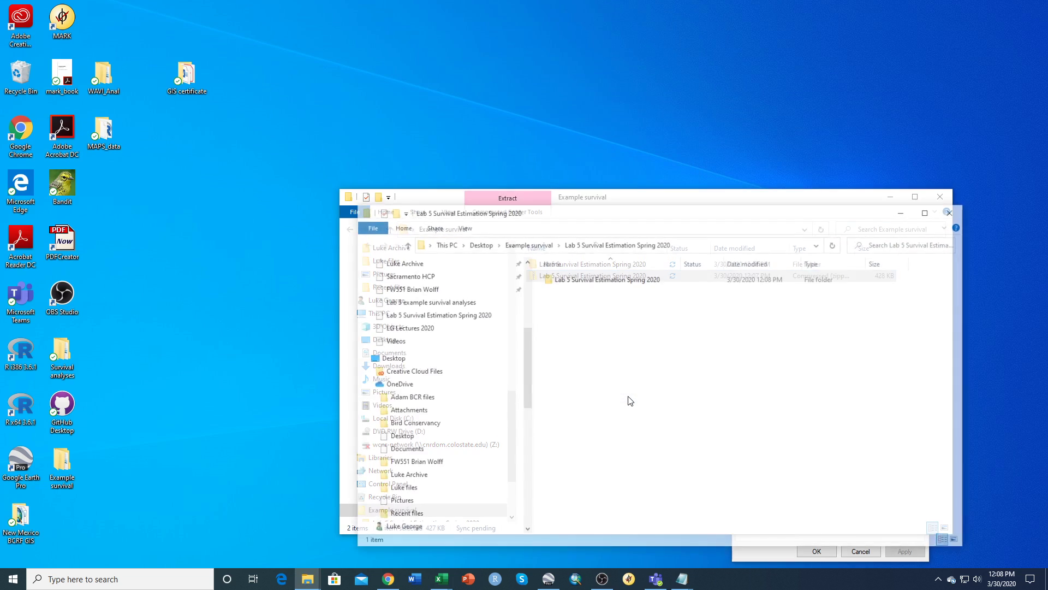
{"action": "double_click", "coordinate": [606, 279]}
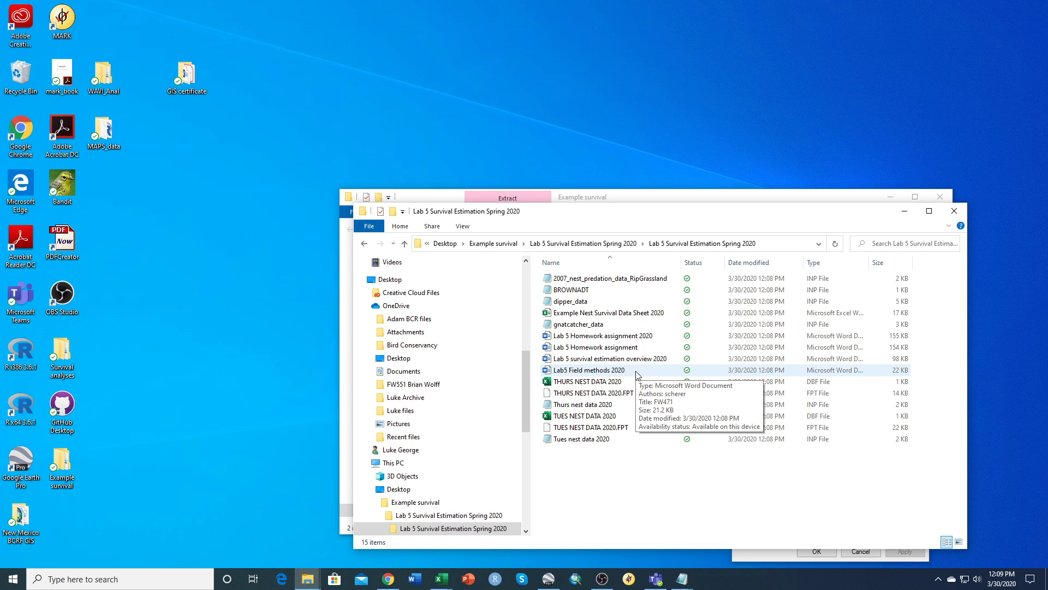
- Review the Lab5 Field methods 2020 document through its data submission steps and Additional Information, then close it
{"action": "double_click", "coordinate": [638, 375]}
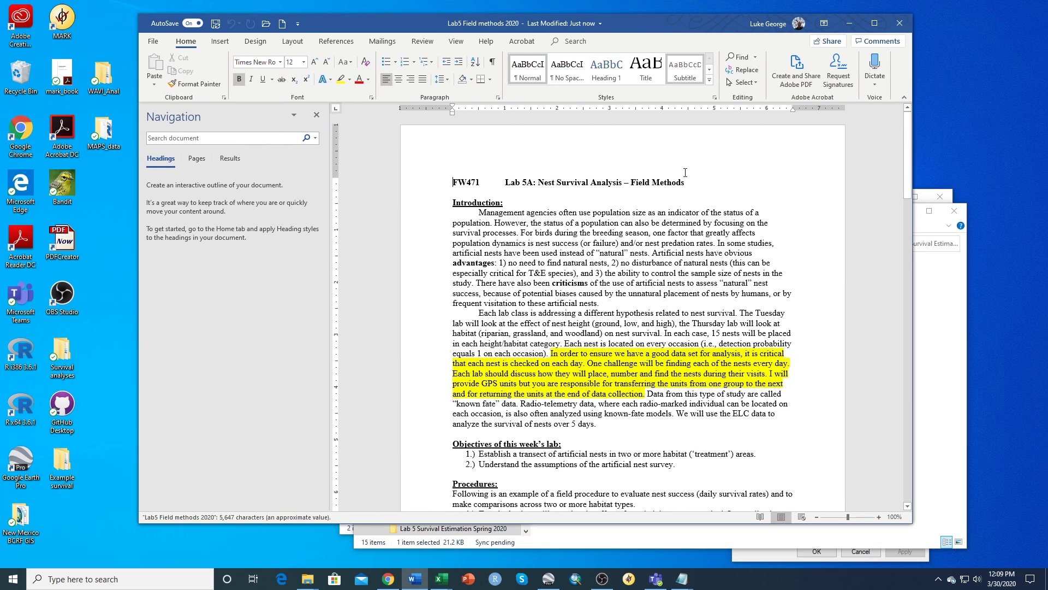
{"action": "scroll", "coordinate": [631, 260], "scroll_direction": "down", "scroll_amount": 20}
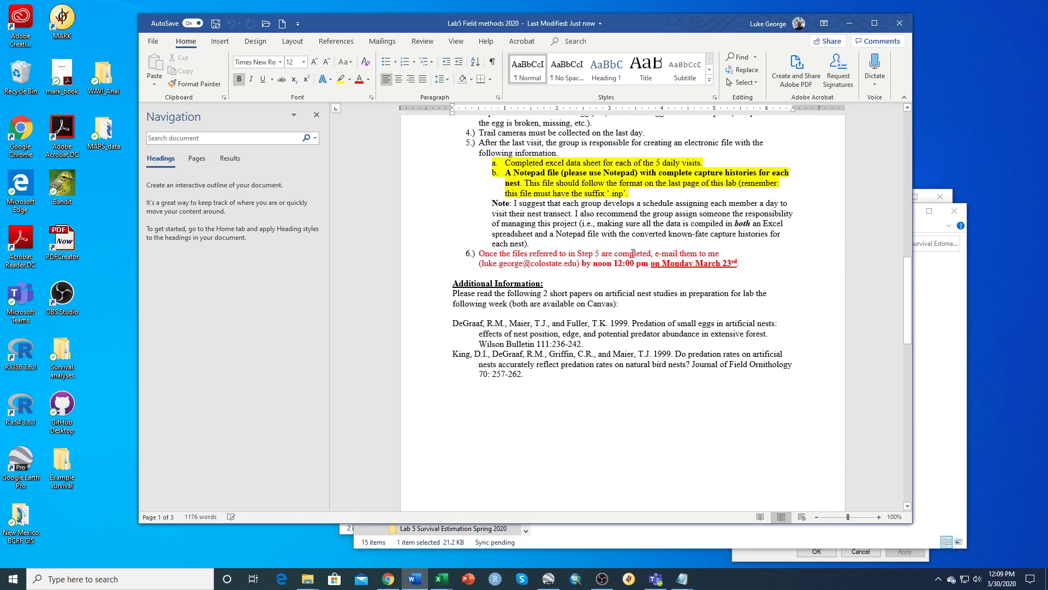
{"action": "scroll", "coordinate": [633, 253], "scroll_direction": "down", "scroll_amount": 1}
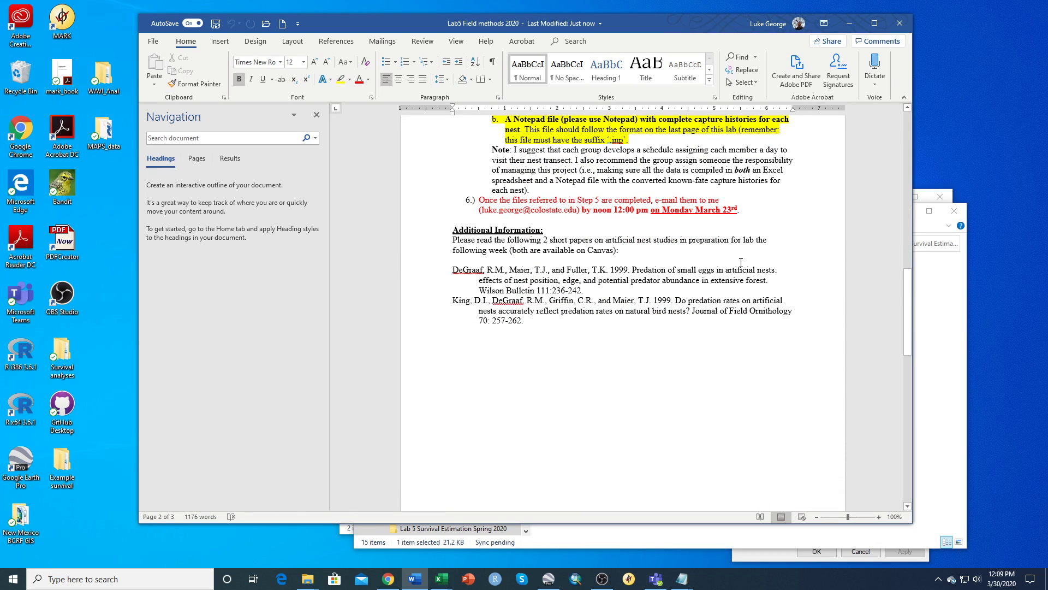
{"action": "scroll", "coordinate": [740, 263], "scroll_direction": "up", "scroll_amount": 1}
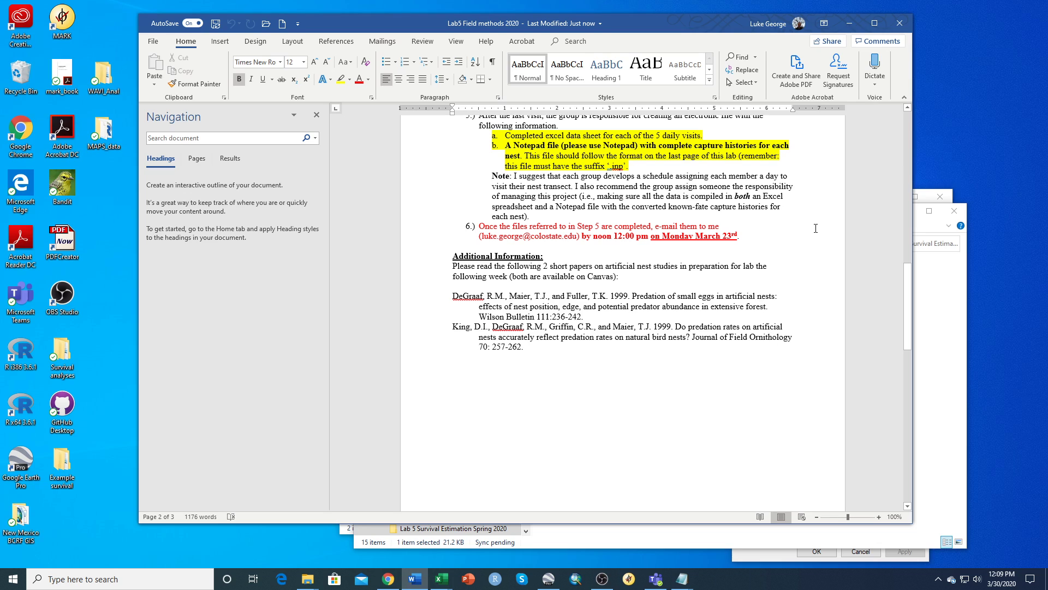
{"action": "left_click", "coordinate": [902, 24]}
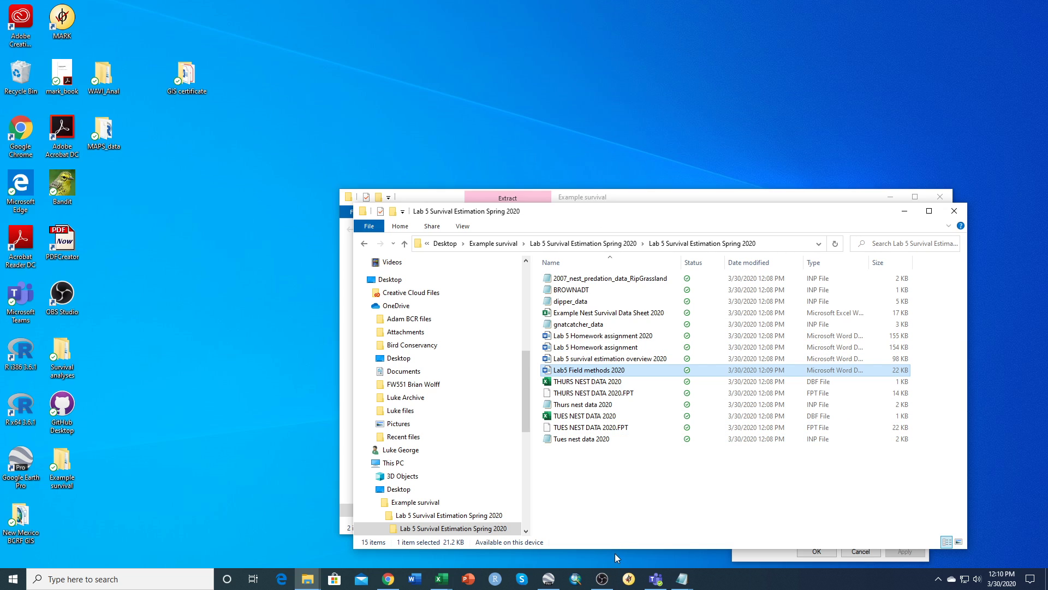
- Switch to Program MARK and start a new analysis specification
{"action": "left_click", "coordinate": [626, 584]}
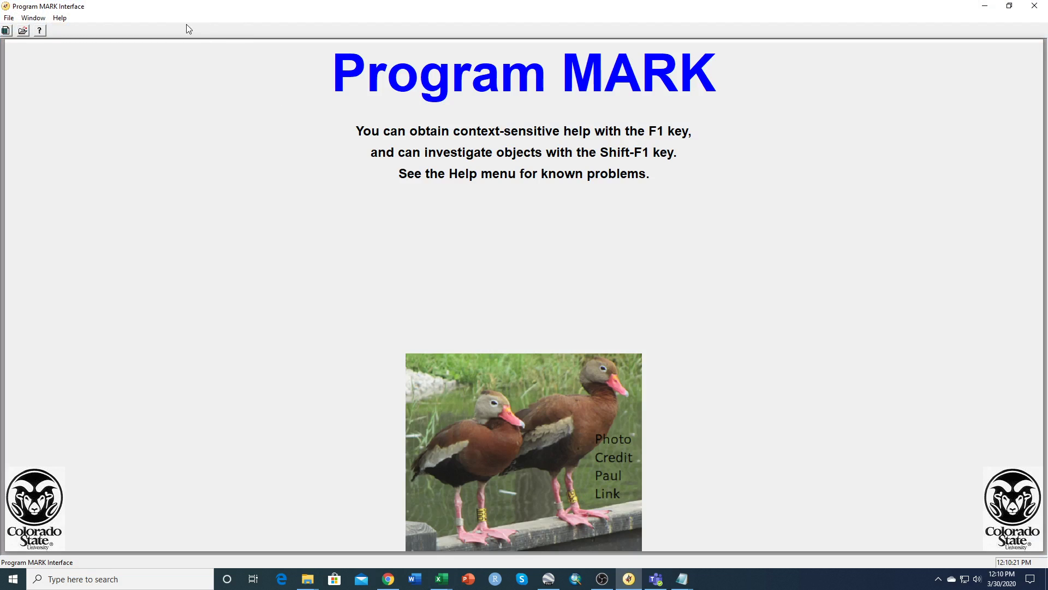
{"action": "left_click", "coordinate": [9, 18]}
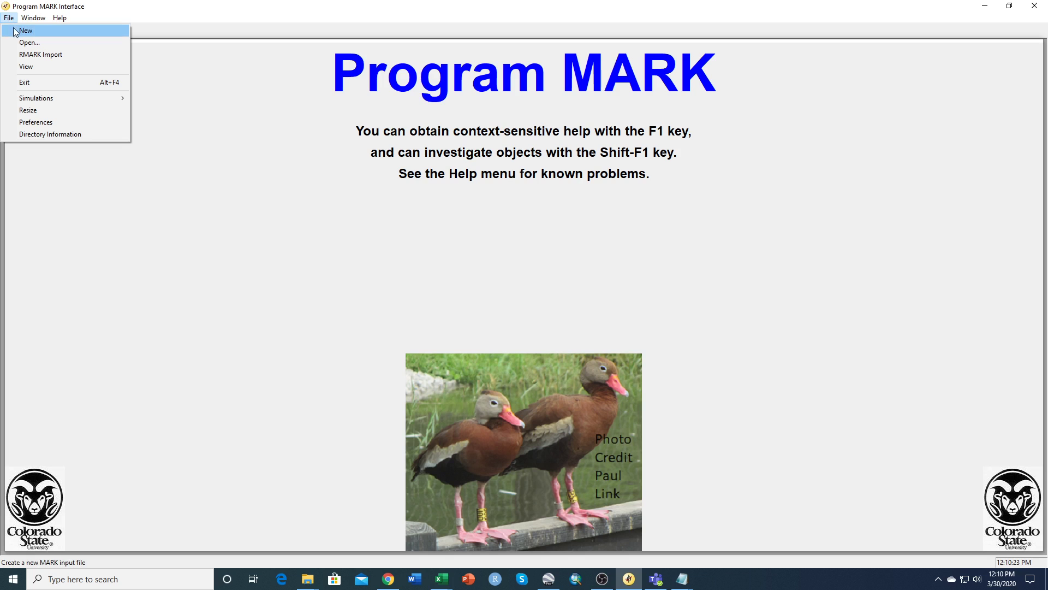
{"action": "left_click", "coordinate": [15, 31]}
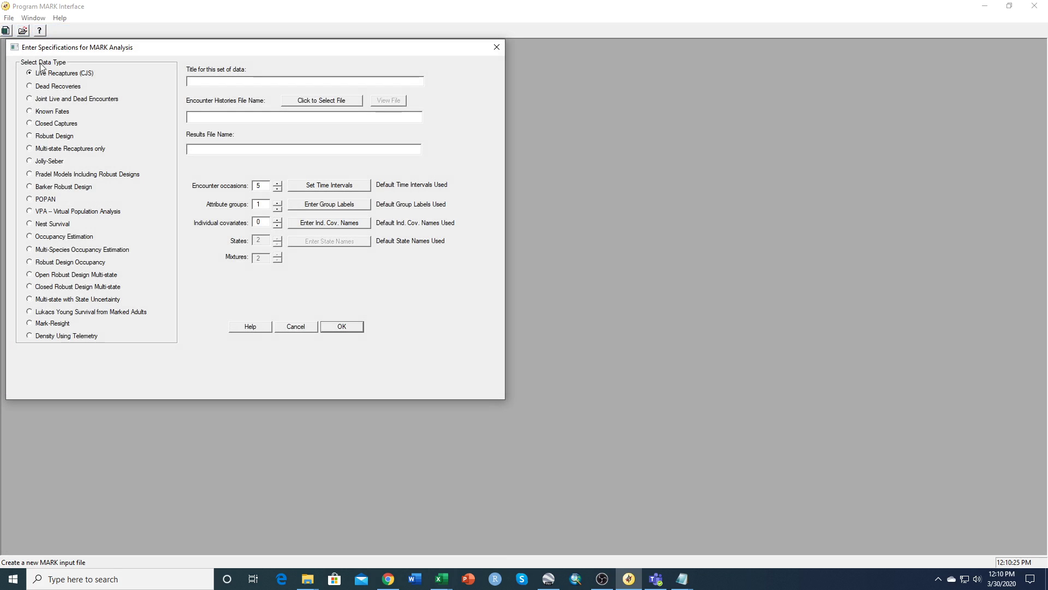
- Start choosing the encounter histories file and browse the available locations up to This PC
{"action": "left_click", "coordinate": [305, 102]}
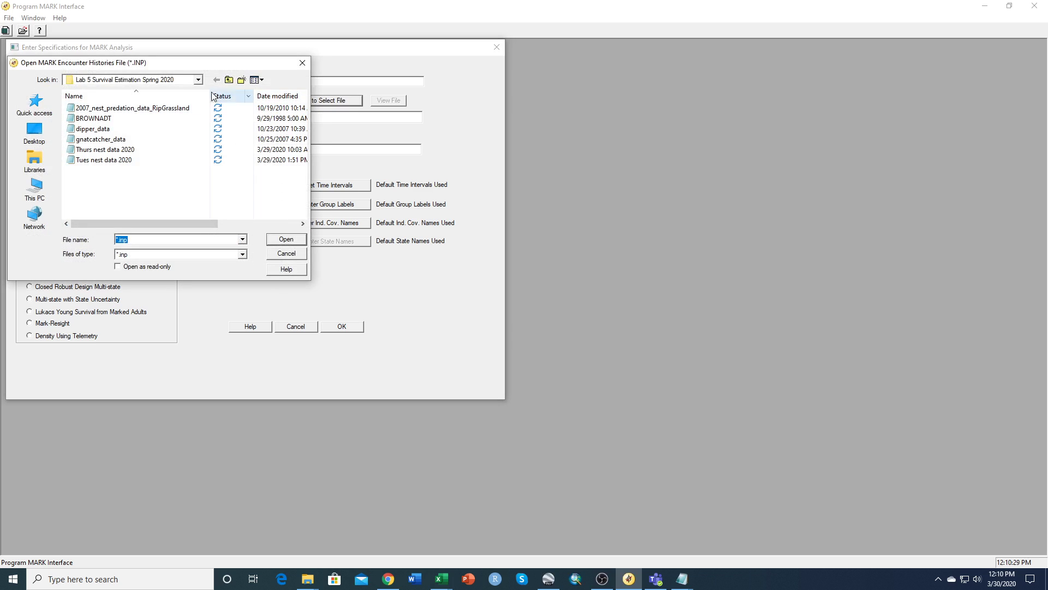
{"action": "left_click", "coordinate": [200, 80]}
{"action": "left_click", "coordinate": [193, 127]}
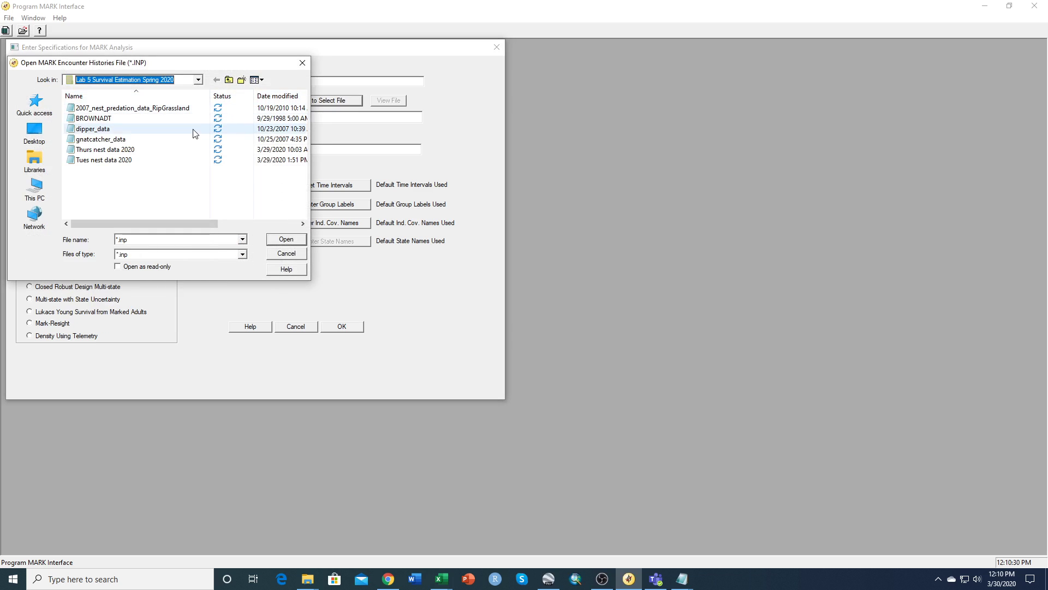
{"action": "left_click", "coordinate": [198, 80]}
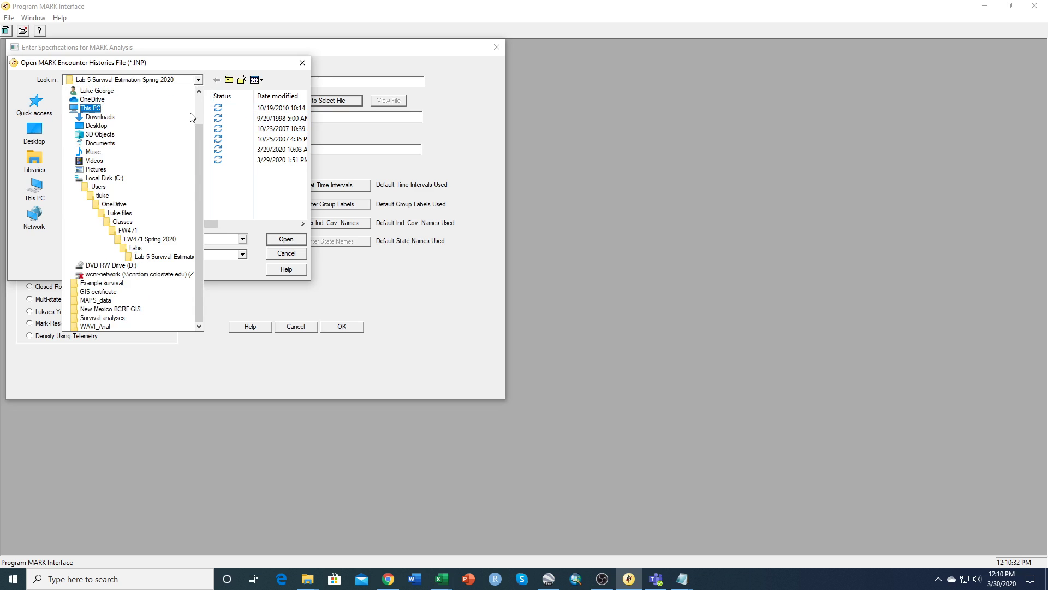
{"action": "left_click_drag", "start_coordinate": [198, 142], "coordinate": [207, 120]}
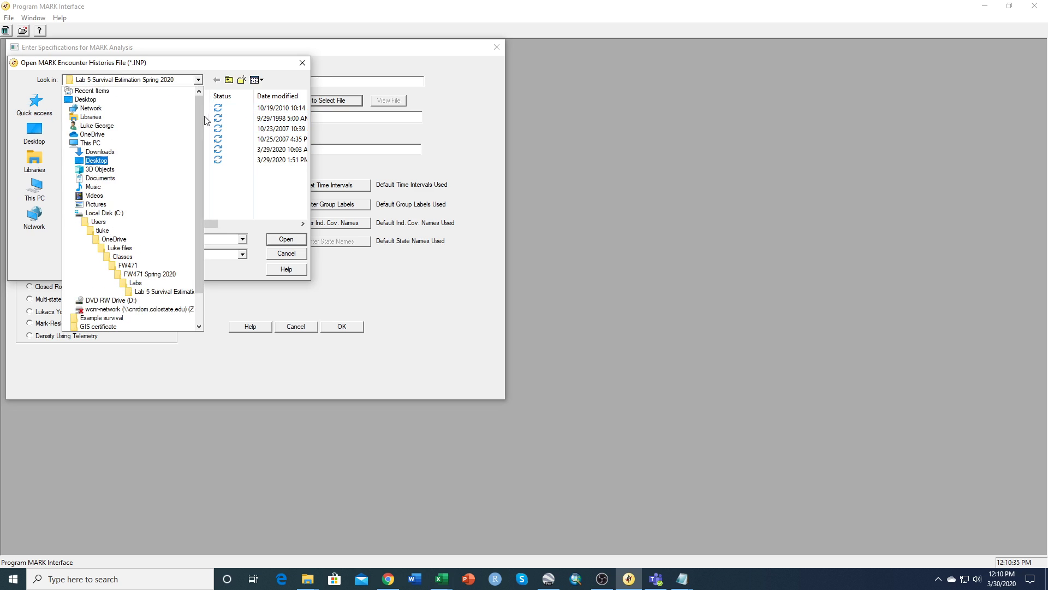
{"action": "left_click", "coordinate": [91, 143]}
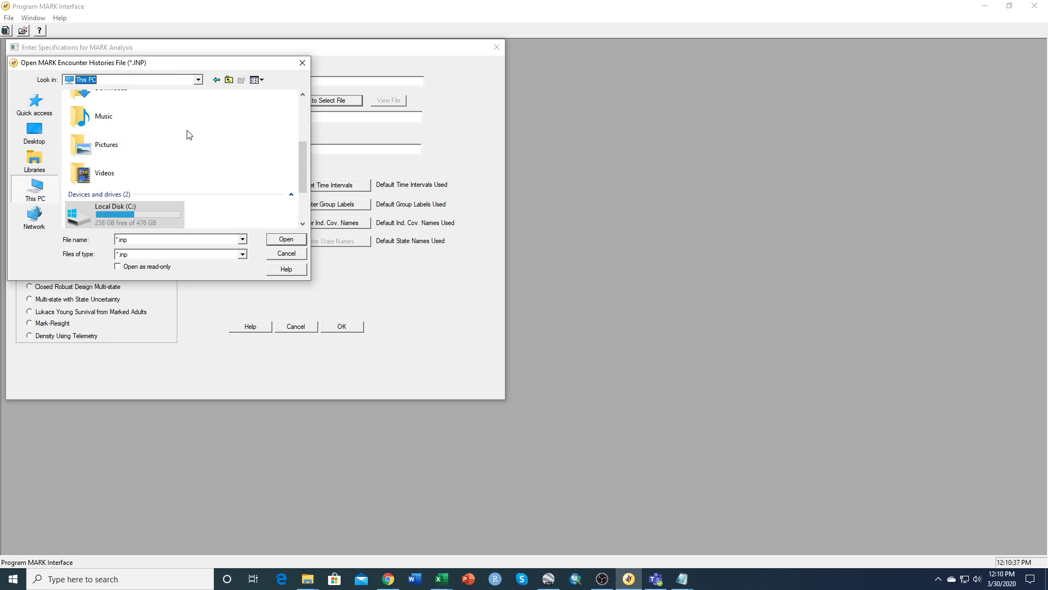
{"action": "scroll", "coordinate": [188, 135], "scroll_direction": "down", "scroll_amount": 3}
{"action": "scroll", "coordinate": [207, 142], "scroll_direction": "up", "scroll_amount": 3}
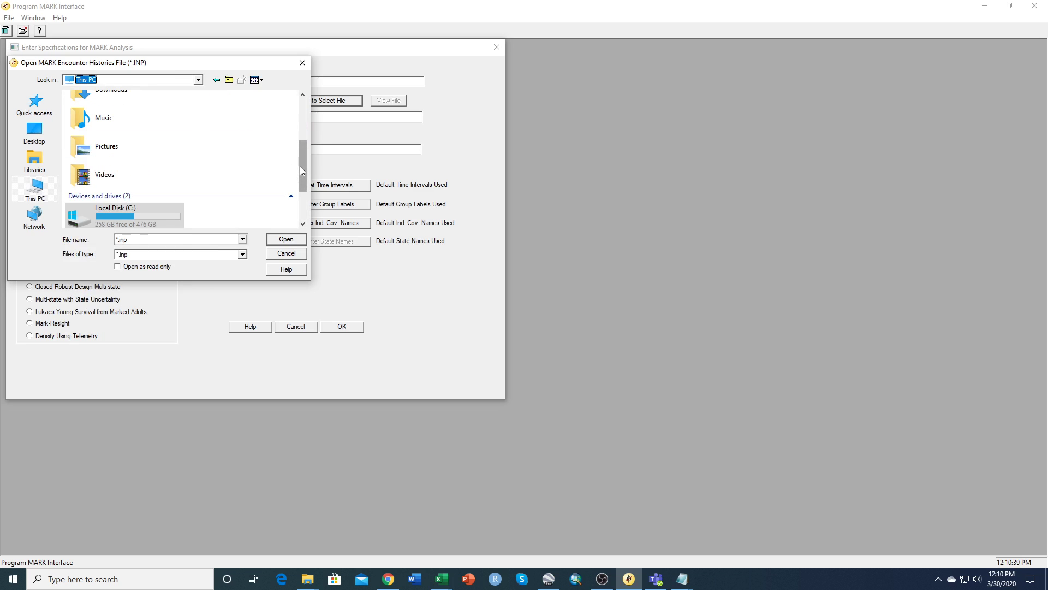
{"action": "left_click_drag", "start_coordinate": [300, 165], "coordinate": [313, 121]}
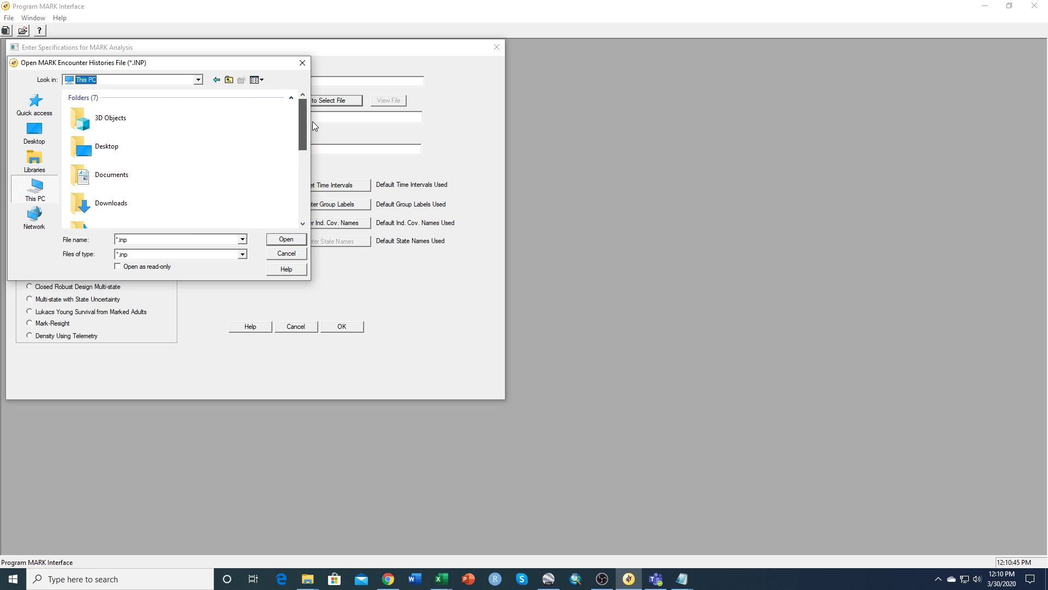
- Select dipper_data from the inner Lab 5 Survival Estimation Spring 2020 folder, within Survival analyses on the Desktop, as the encounter histories file
{"action": "left_click", "coordinate": [34, 132]}
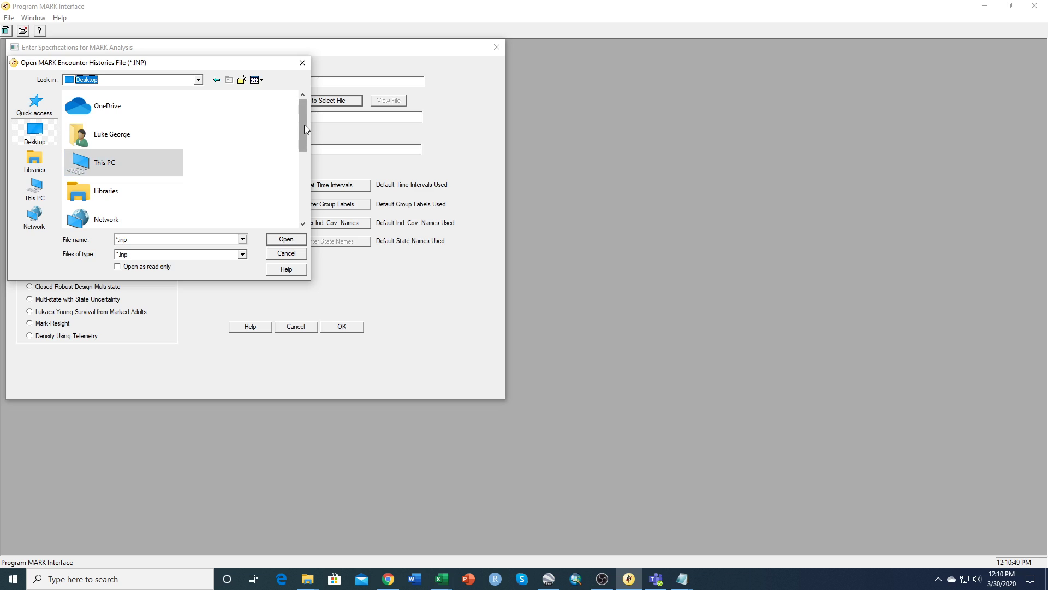
{"action": "left_click_drag", "start_coordinate": [303, 125], "coordinate": [304, 211]}
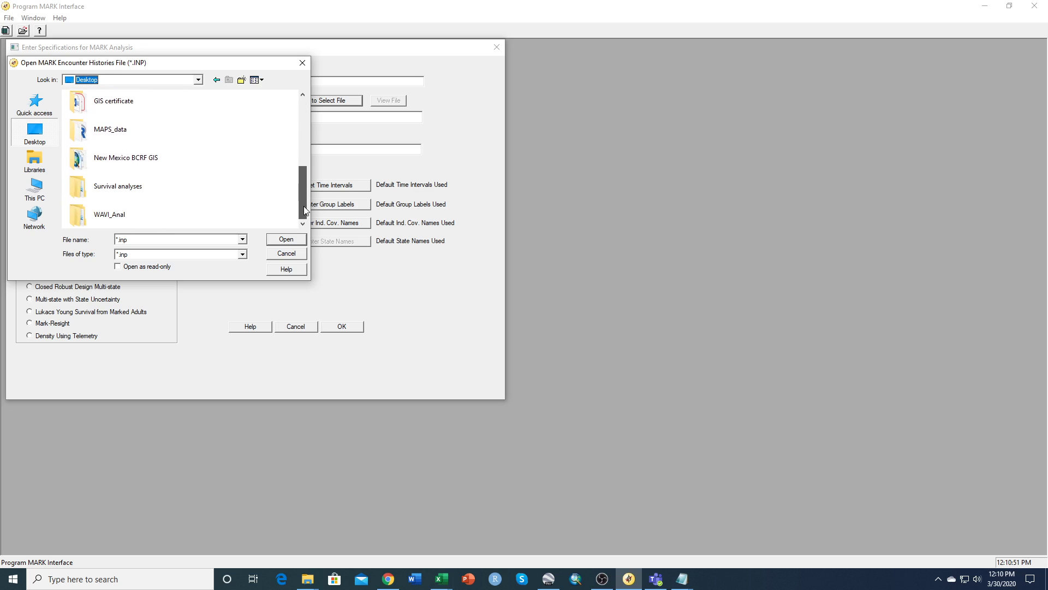
{"action": "double_click", "coordinate": [126, 189]}
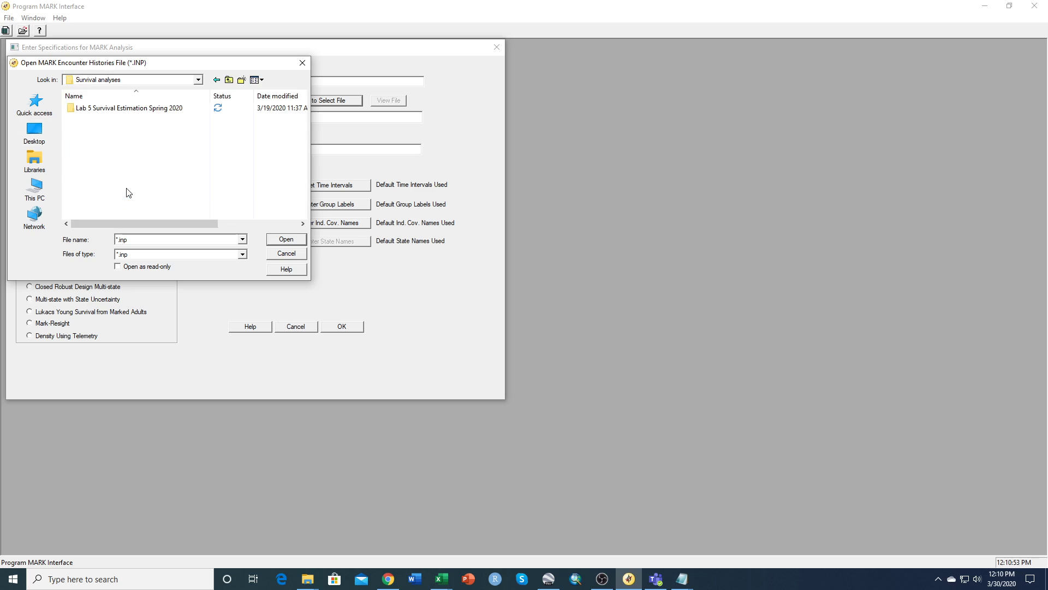
{"action": "double_click", "coordinate": [109, 113]}
{"action": "double_click", "coordinate": [105, 110]}
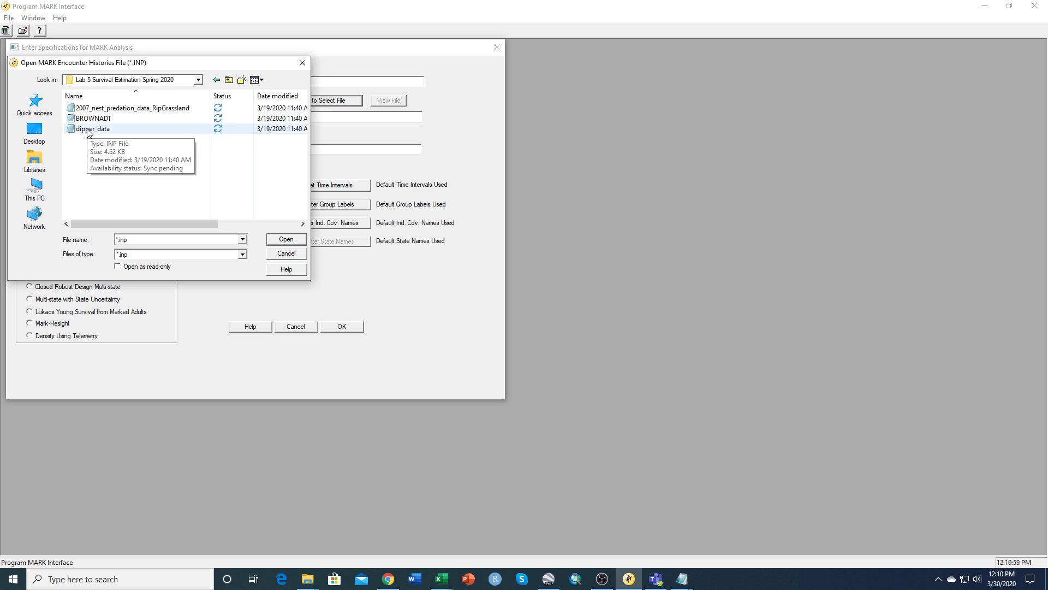
{"action": "double_click", "coordinate": [88, 129]}
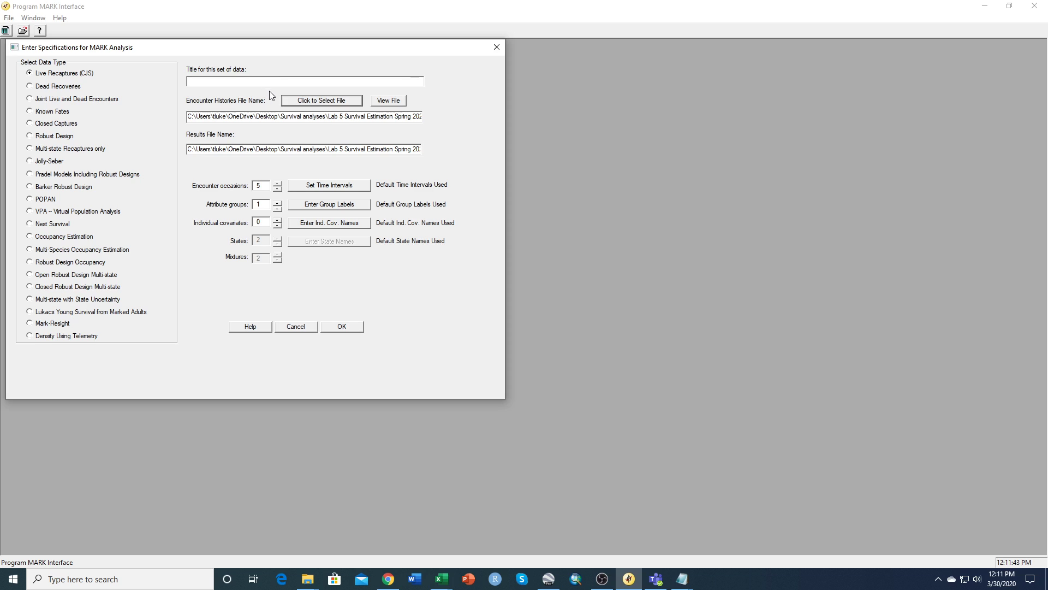
- Title the data set Dipper, and view the selected encounter histories file and close it again
{"action": "left_click", "coordinate": [246, 81]}
{"action": "type", "text": "Dipper"}
{"action": "left_click", "coordinate": [383, 101]}
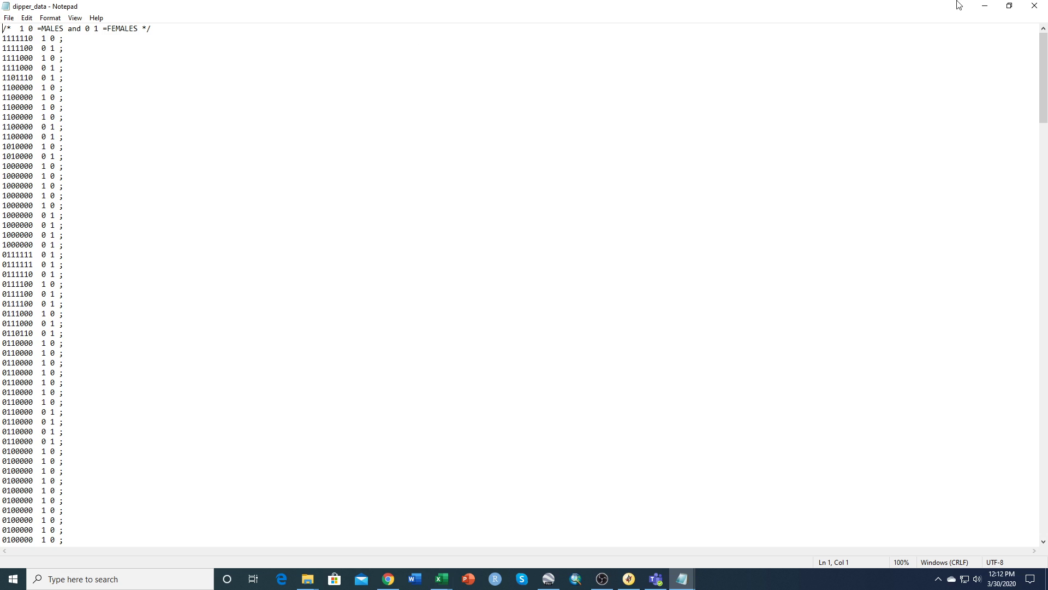
{"action": "left_click", "coordinate": [1036, 6]}
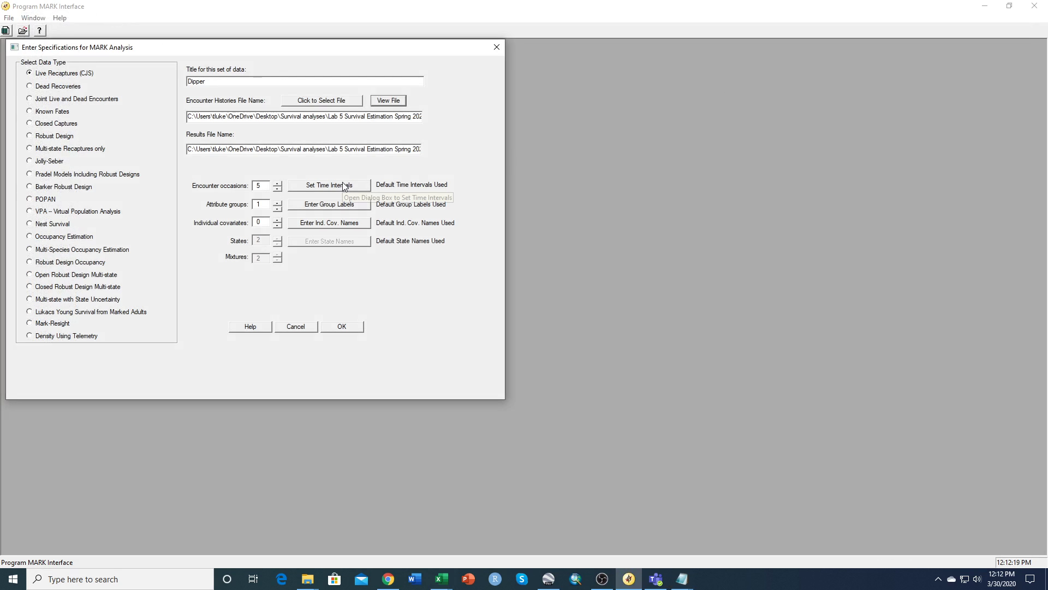
- Set the encounter occasions to 7 and the attribute groups to 2
{"action": "left_click", "coordinate": [278, 184]}
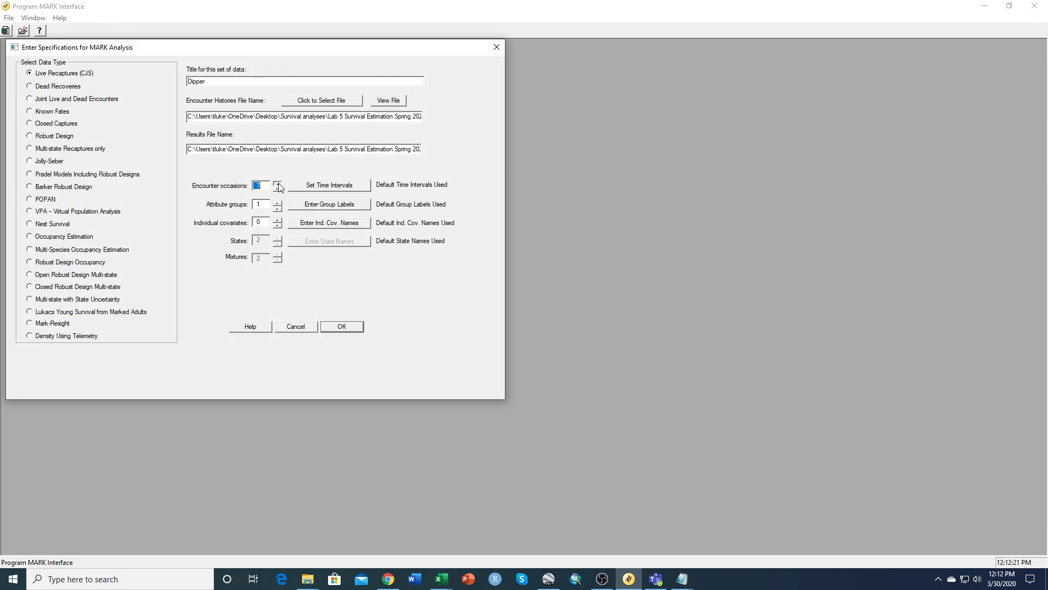
{"action": "left_click", "coordinate": [278, 183]}
{"action": "left_click", "coordinate": [278, 202]}
- Label the two attribute groups Male and Female, and accept the specifications to create the live recaptures analysis
{"action": "left_click", "coordinate": [315, 206]}
{"action": "left_click", "coordinate": [94, 84]}
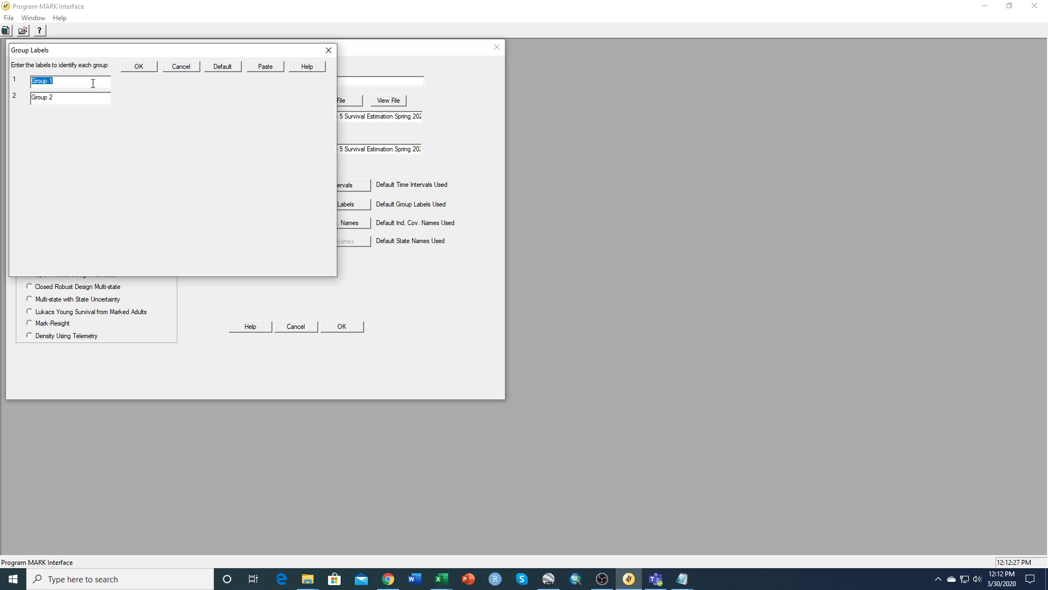
{"action": "type", "text": "Male"}
{"action": "left_click", "coordinate": [62, 99]}
{"action": "type", "text": "Fema"}
{"action": "left_click", "coordinate": [136, 67]}
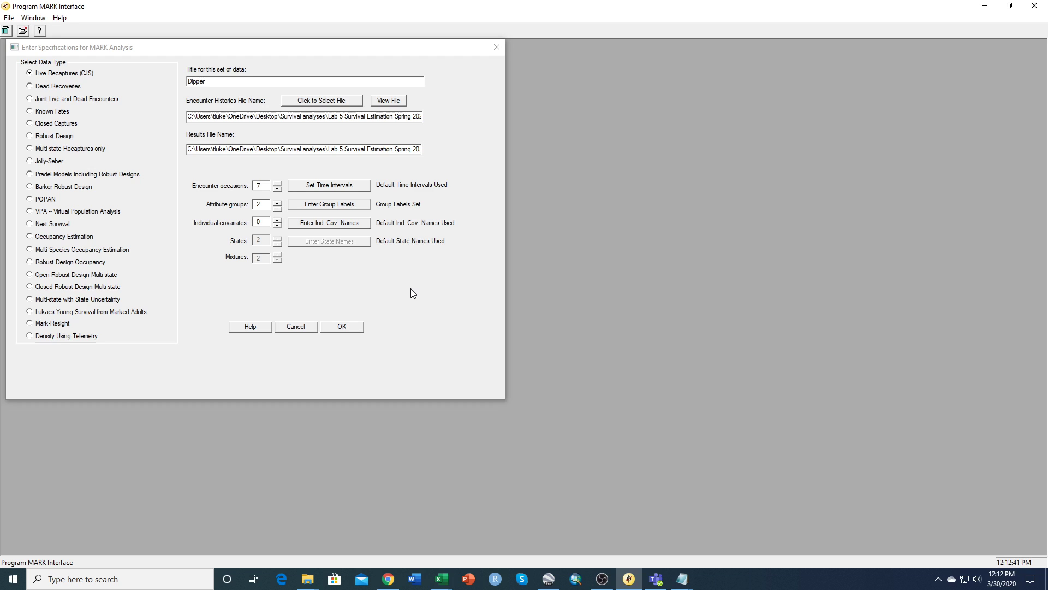
{"action": "left_click", "coordinate": [351, 328]}
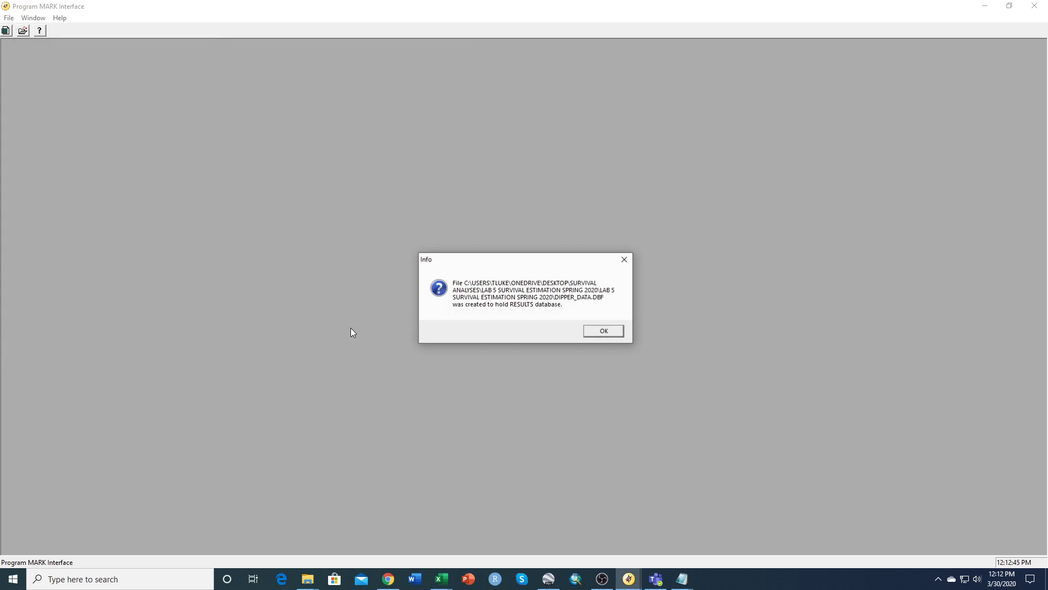
{"action": "left_click", "coordinate": [615, 336]}
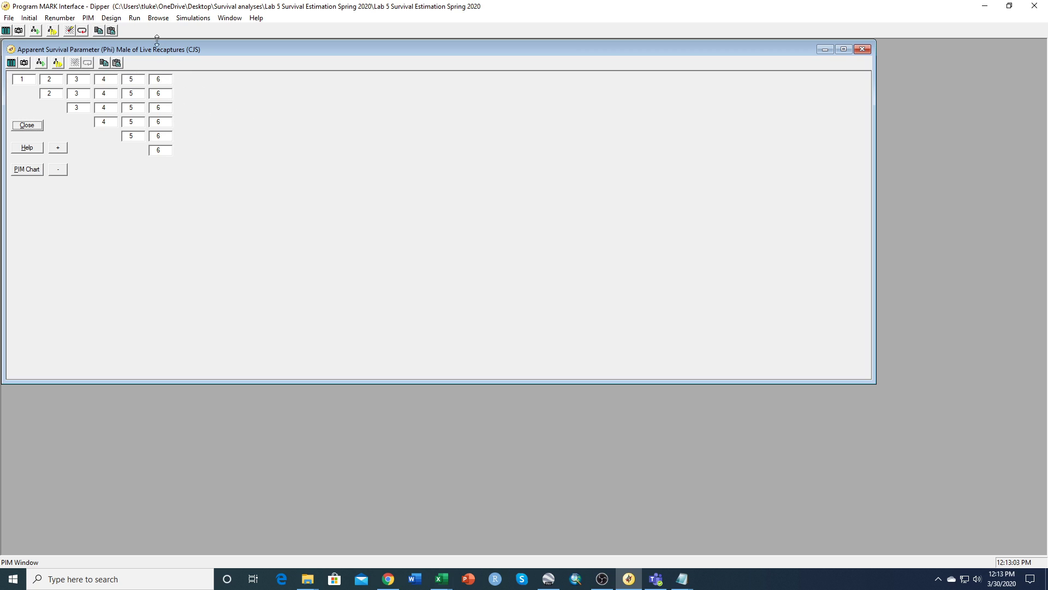
- Open all remaining survival and recapture parameter index matrices and tile their windows
{"action": "left_click", "coordinate": [88, 19]}
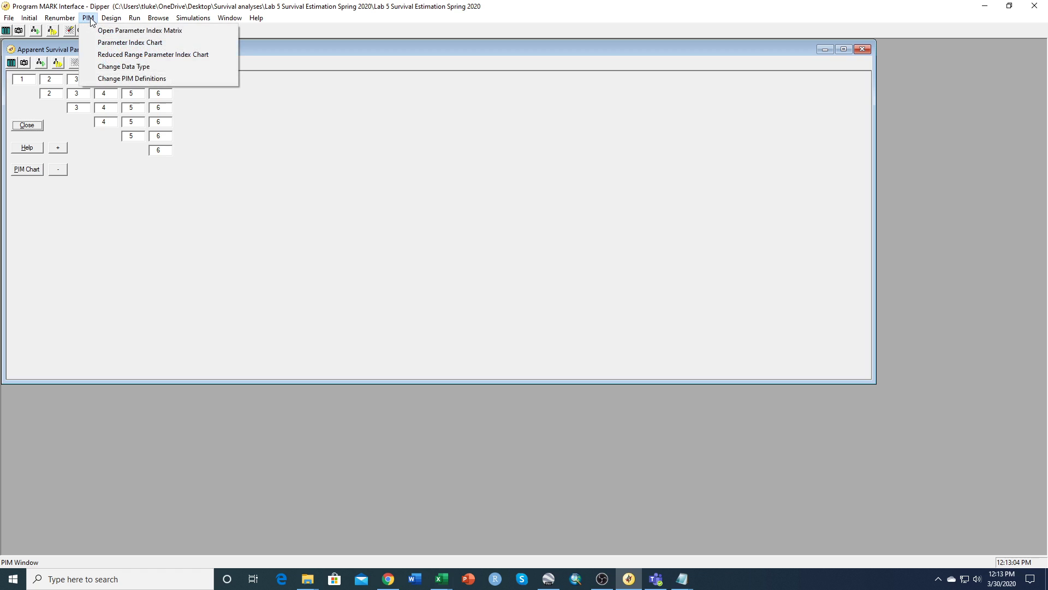
{"action": "left_click", "coordinate": [97, 31]}
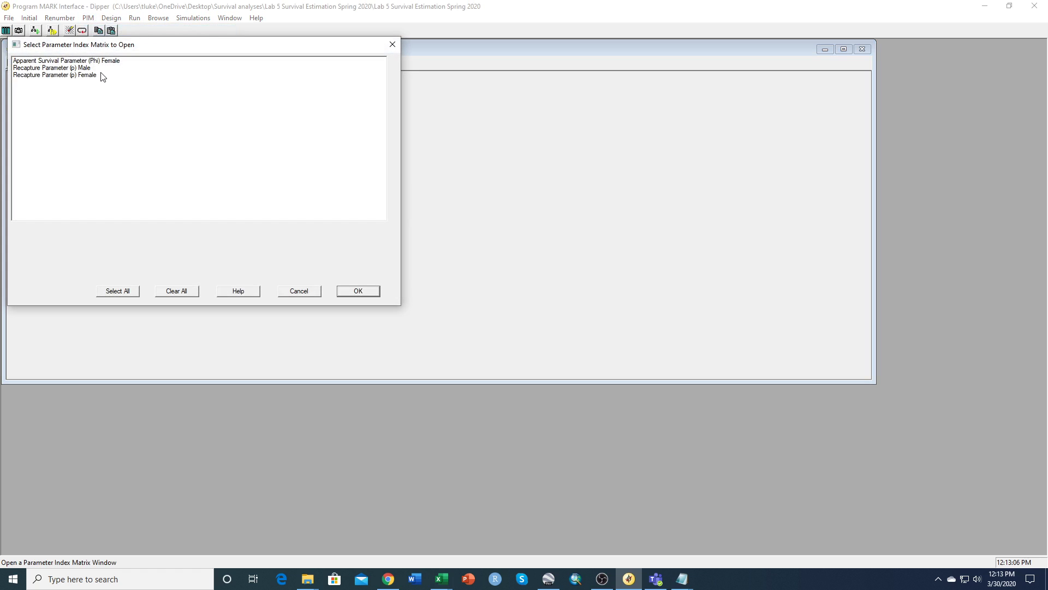
{"action": "left_click", "coordinate": [126, 292]}
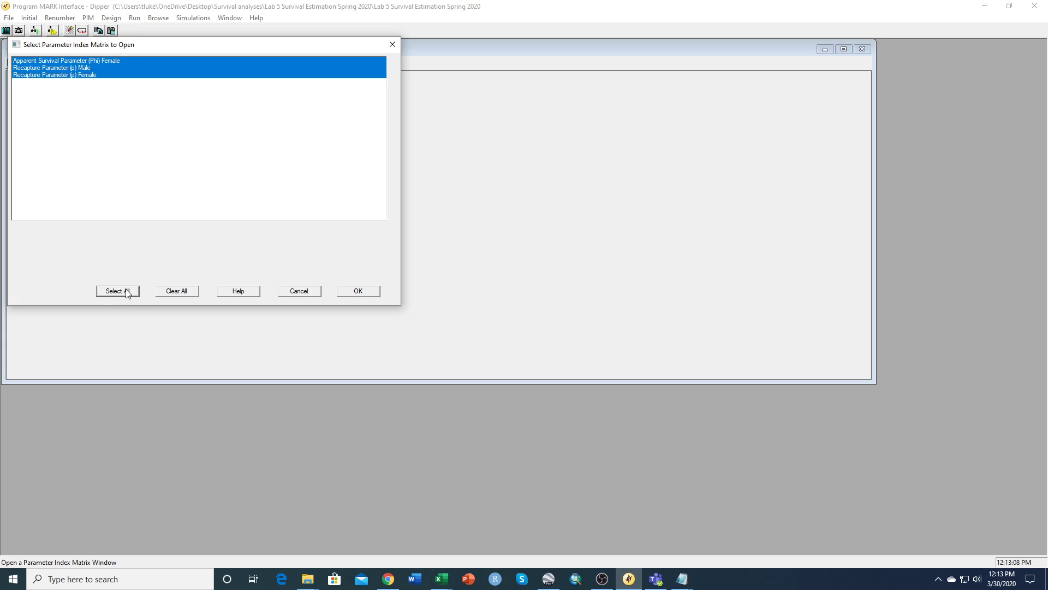
{"action": "left_click", "coordinate": [358, 291]}
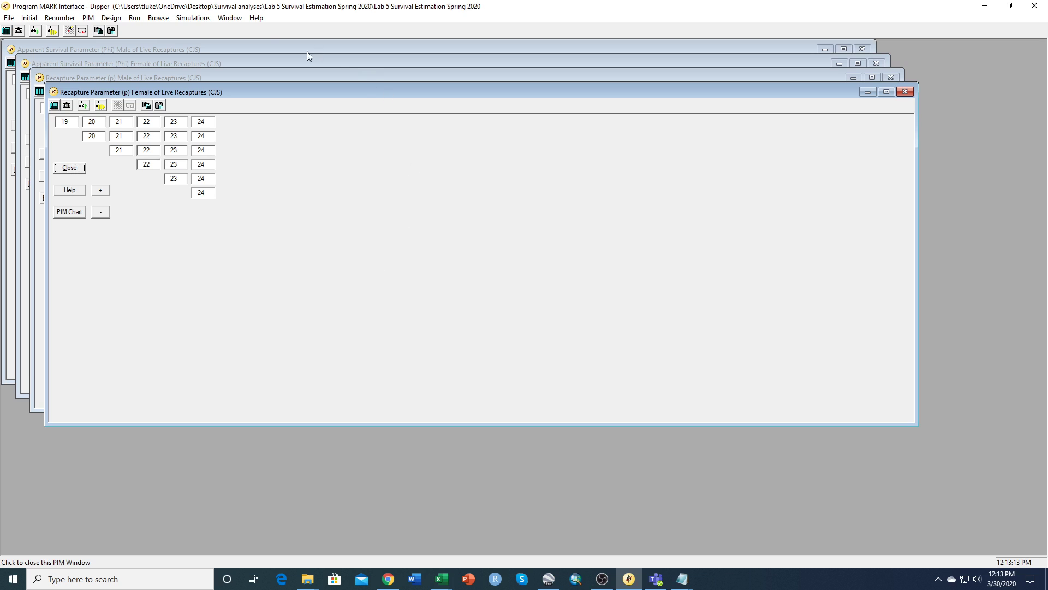
{"action": "left_click", "coordinate": [232, 19]}
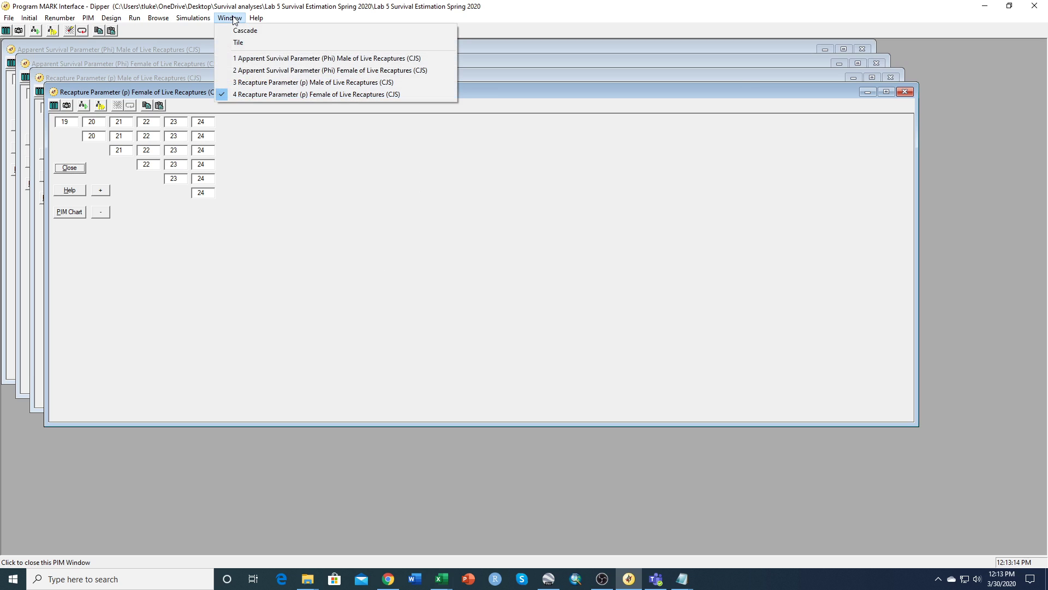
{"action": "left_click", "coordinate": [238, 42]}
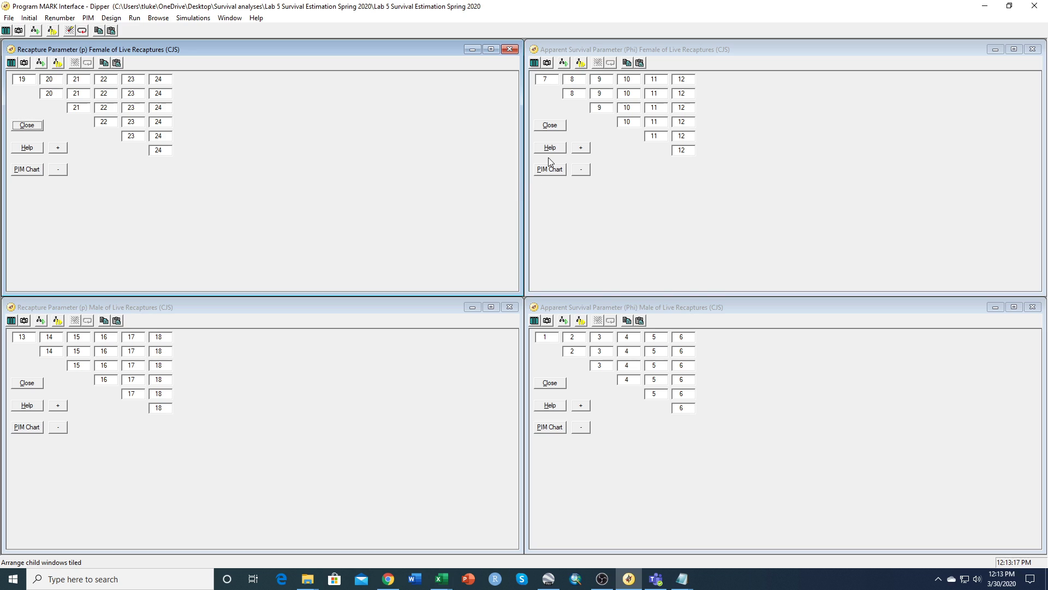
- Examine the female and male survival and recapture matrices one by one, and display the Parameter Index Chart
{"action": "left_click", "coordinate": [741, 51]}
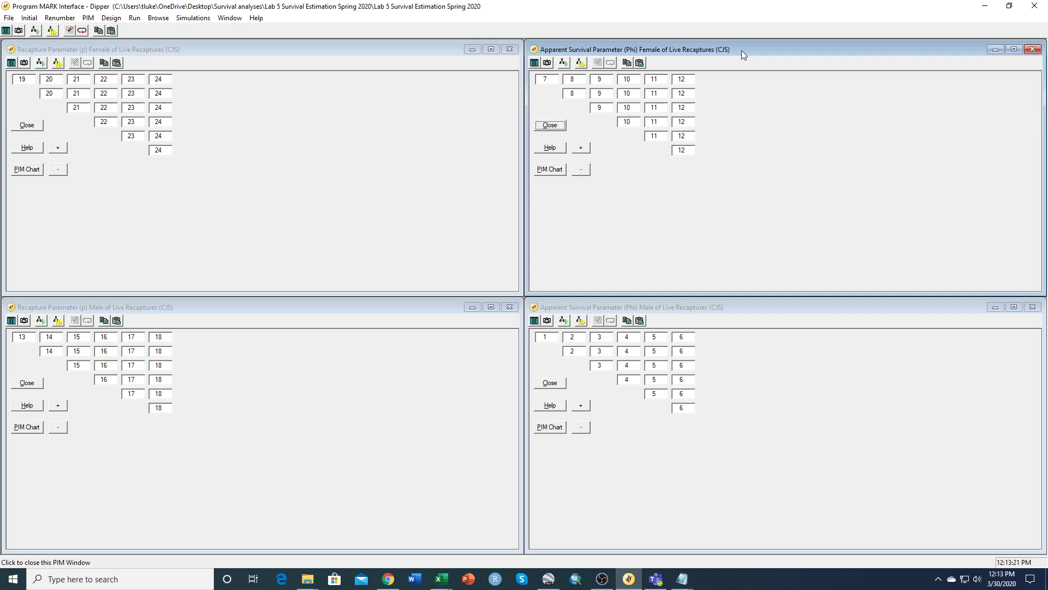
{"action": "left_click", "coordinate": [755, 307]}
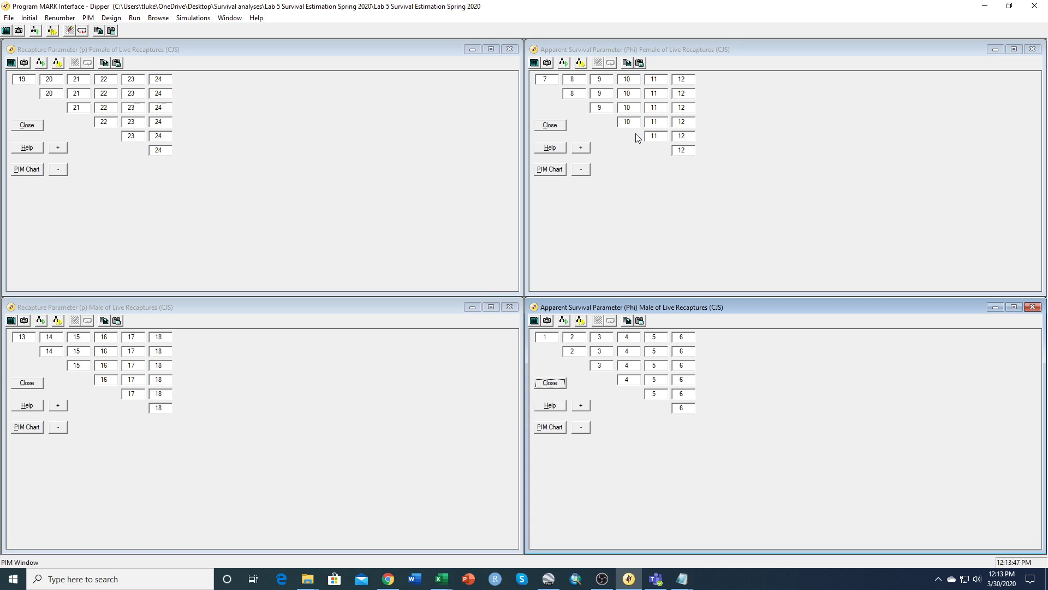
{"action": "left_click", "coordinate": [572, 52]}
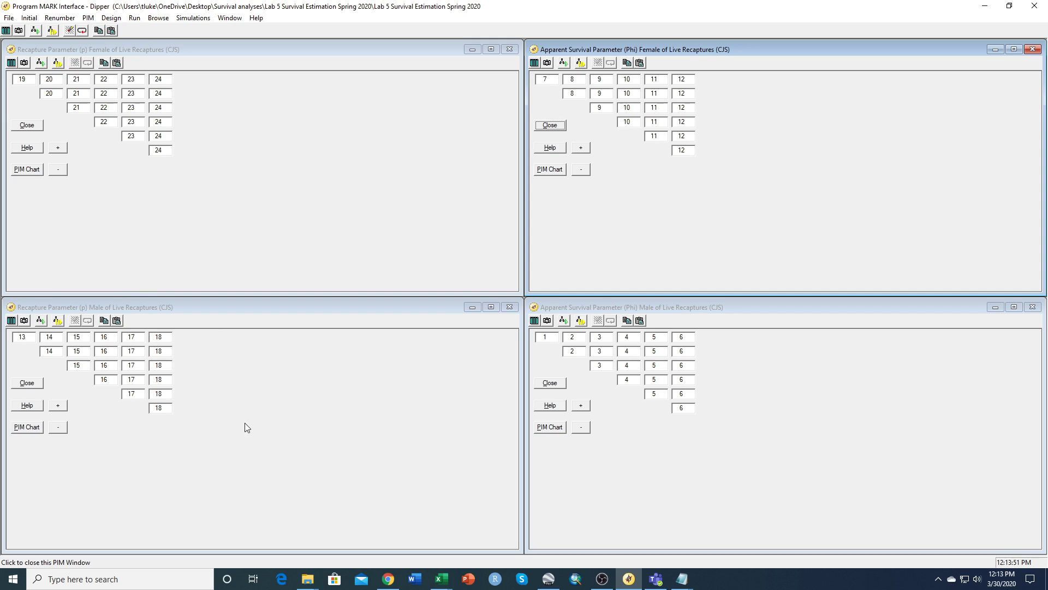
{"action": "left_click", "coordinate": [249, 395]}
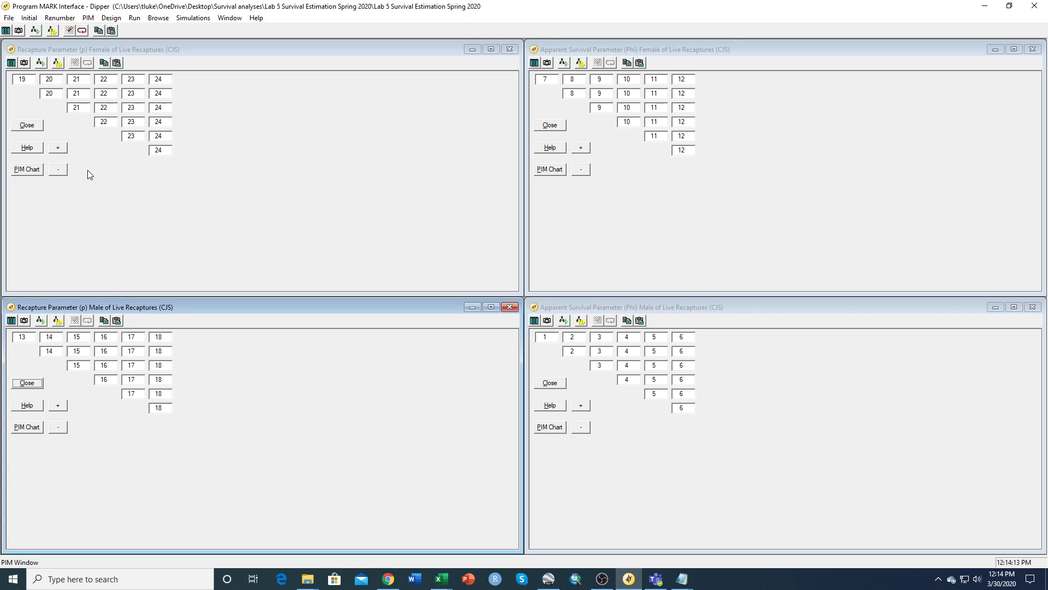
{"action": "left_click", "coordinate": [176, 190]}
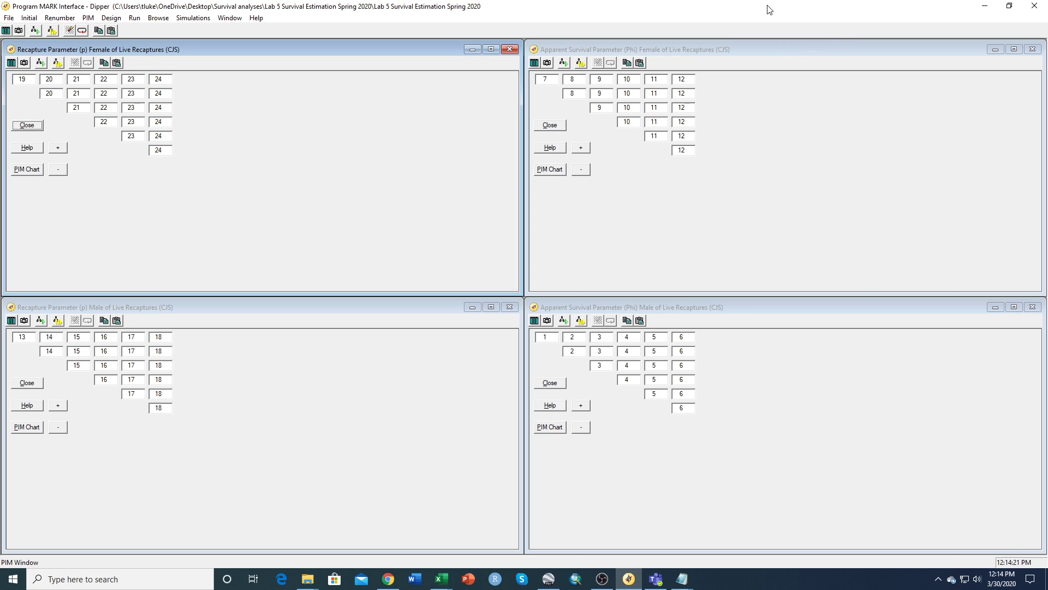
{"action": "left_click", "coordinate": [91, 19]}
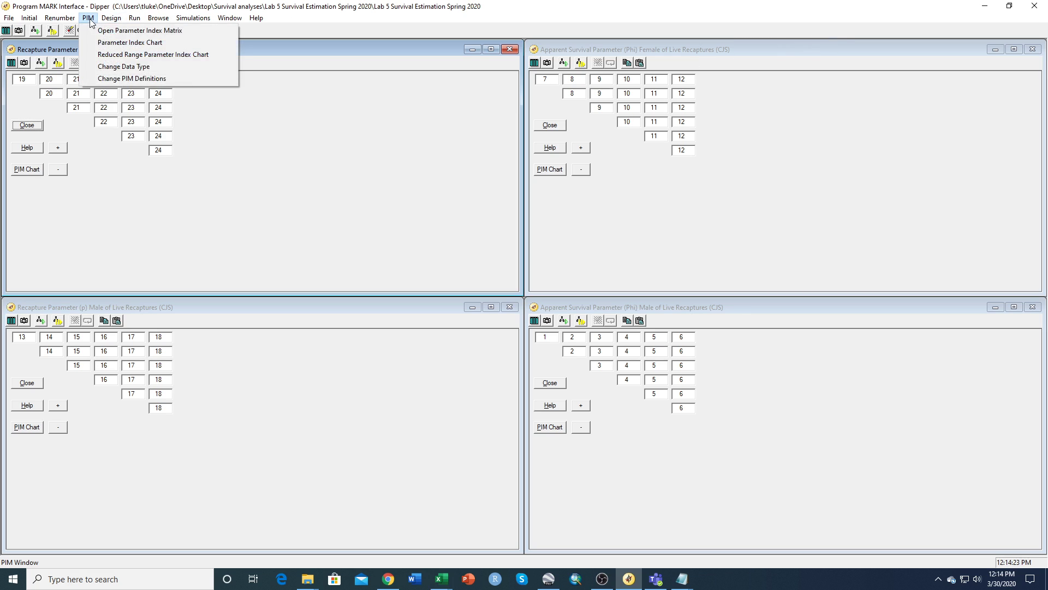
{"action": "left_click", "coordinate": [101, 44]}
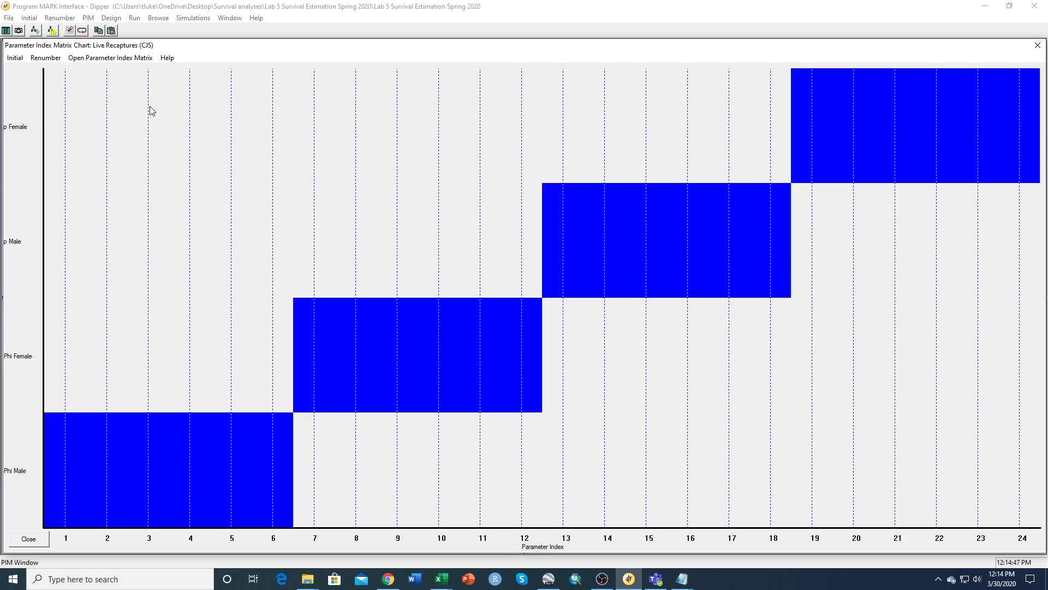
- Run the current model under the model name Phi(sex,t) p(sex,t)
{"action": "left_click", "coordinate": [135, 20]}
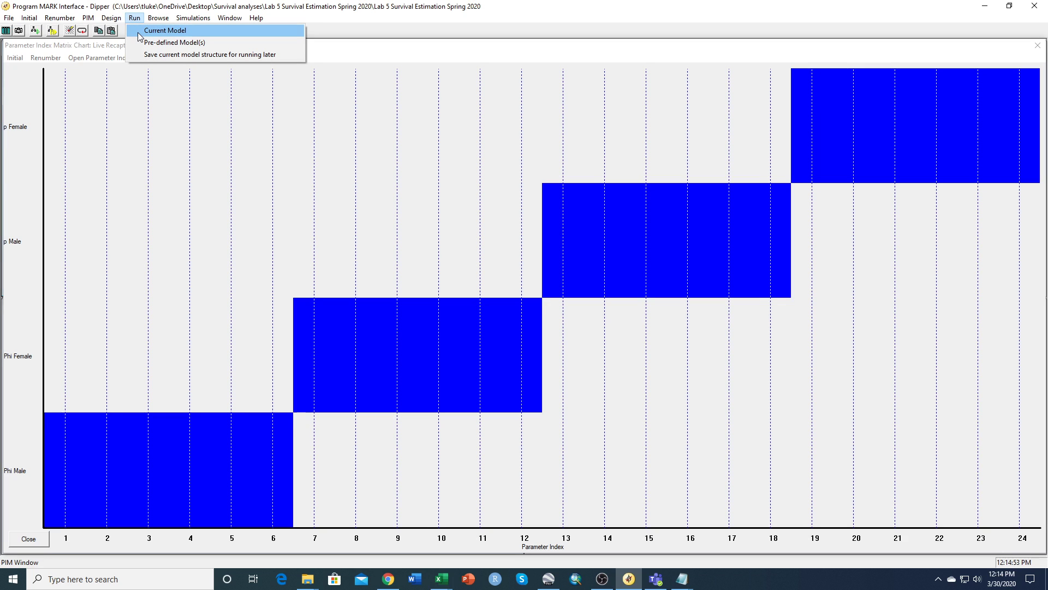
{"action": "left_click", "coordinate": [139, 33]}
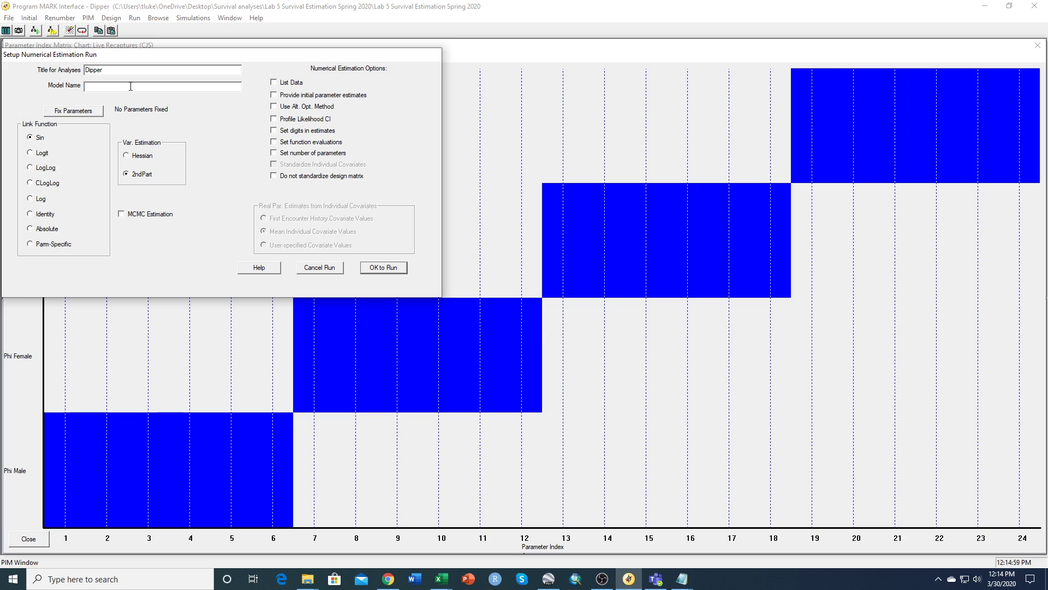
{"action": "left_click", "coordinate": [131, 86]}
{"action": "type", "text": "Ph"}
{"action": "type", "text": "i(sex"}
{"action": "type", "text": ",ti"}
{"action": "type", "text": ")"}
{"action": "type", "text": "sex,t)"}
{"action": "left_click", "coordinate": [395, 269]}
{"action": "key", "text": "Return"}
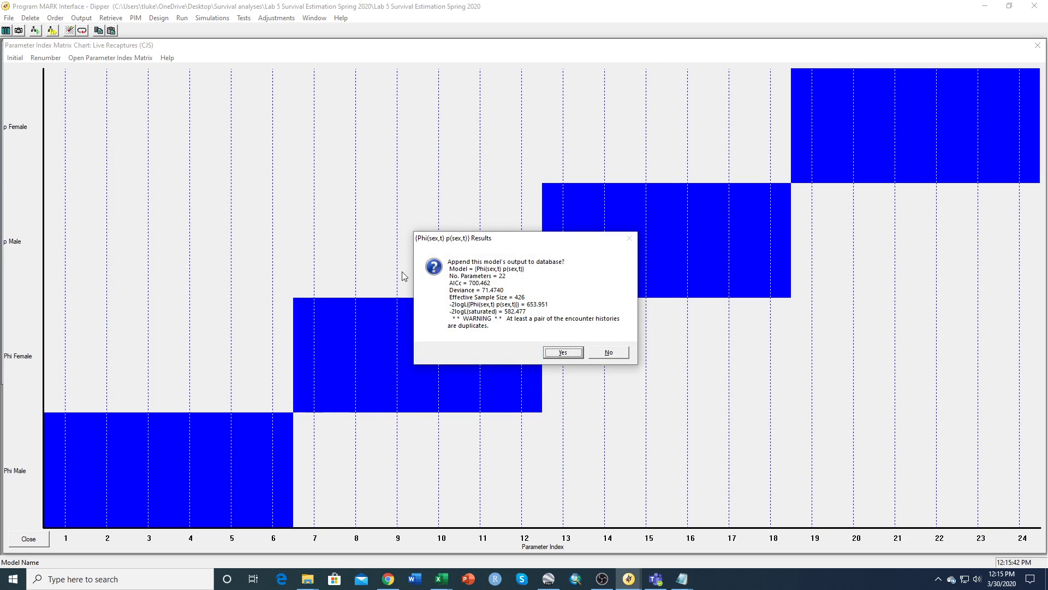
- Append the Phi(sex,t) p(sex,t) output to the results database and enlarge the results browser's font three times
{"action": "left_click", "coordinate": [561, 352]}
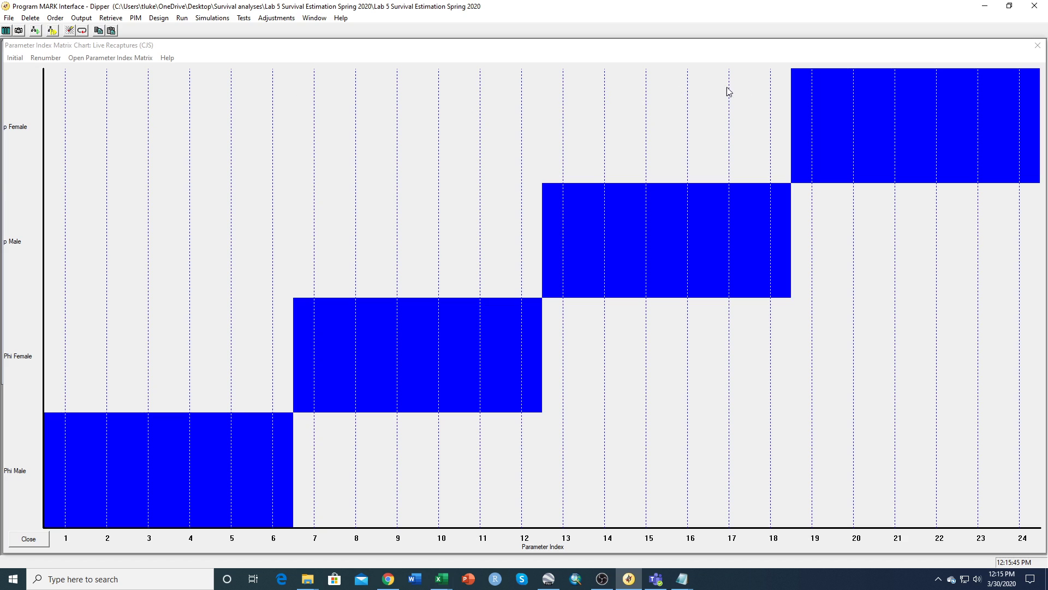
{"action": "left_click", "coordinate": [1037, 46]}
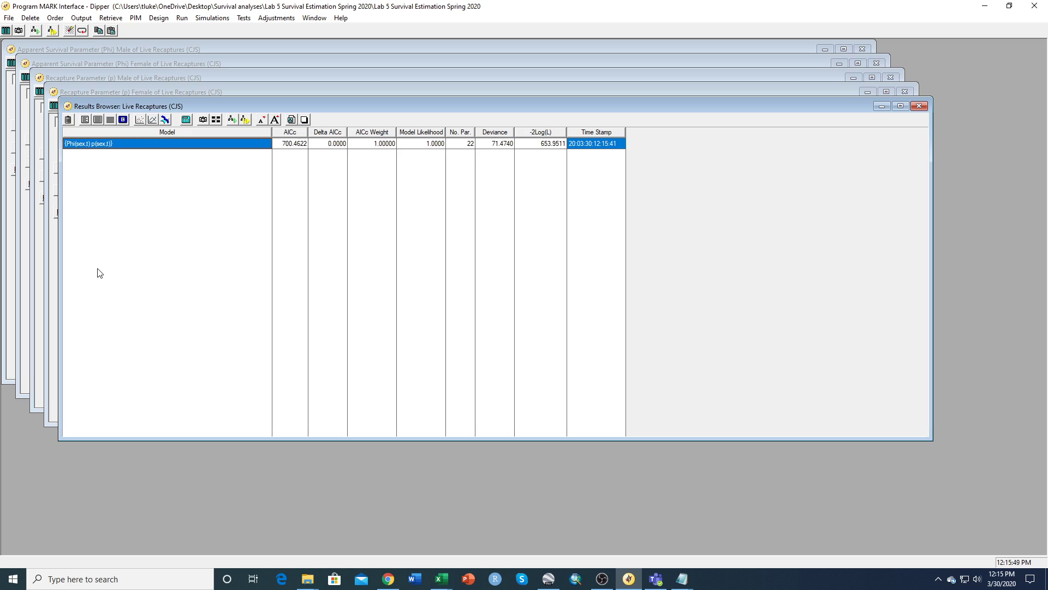
{"action": "left_click", "coordinate": [268, 21]}
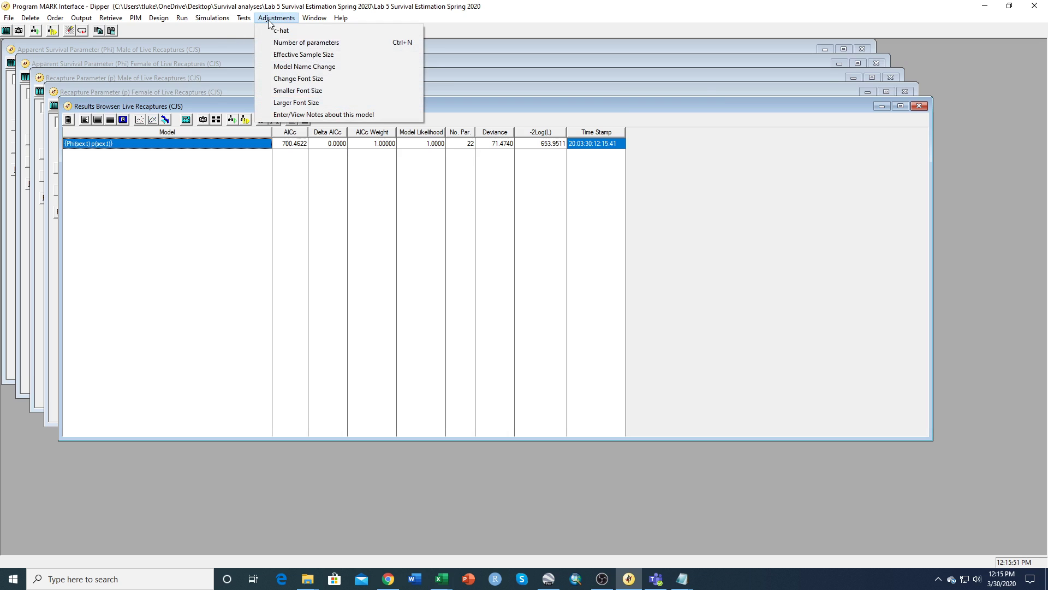
{"action": "left_click", "coordinate": [285, 102]}
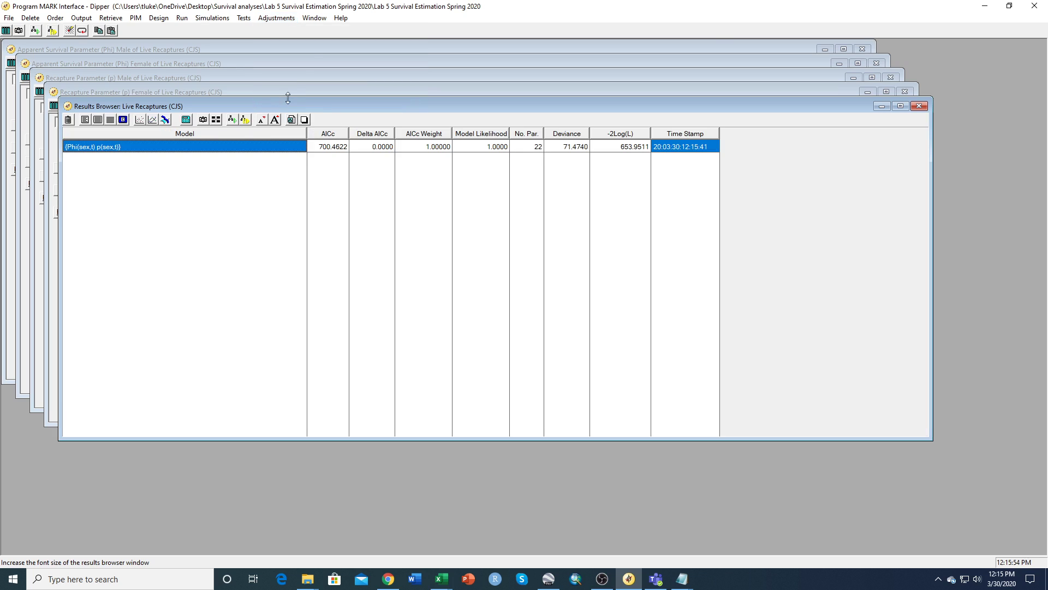
{"action": "left_click", "coordinate": [315, 18]}
{"action": "left_click", "coordinate": [314, 18]}
{"action": "left_click", "coordinate": [276, 18]}
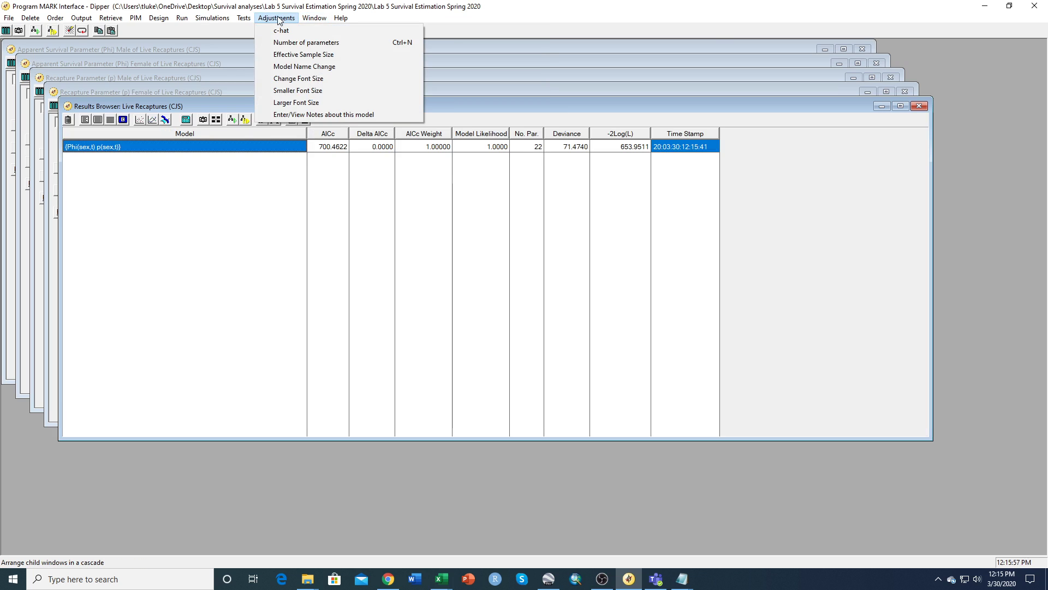
{"action": "left_click", "coordinate": [286, 102]}
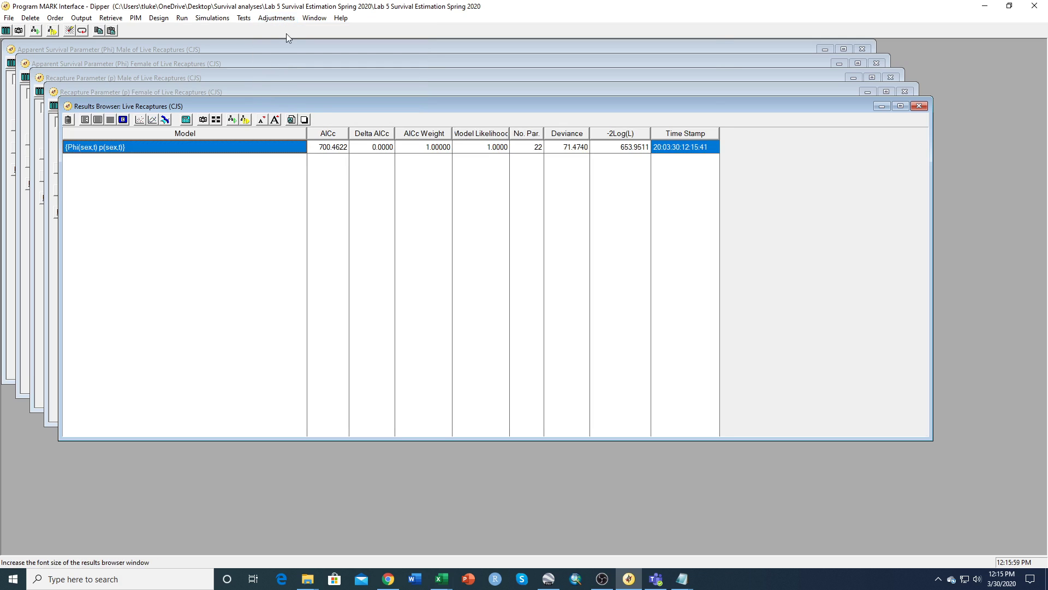
{"action": "left_click", "coordinate": [276, 19]}
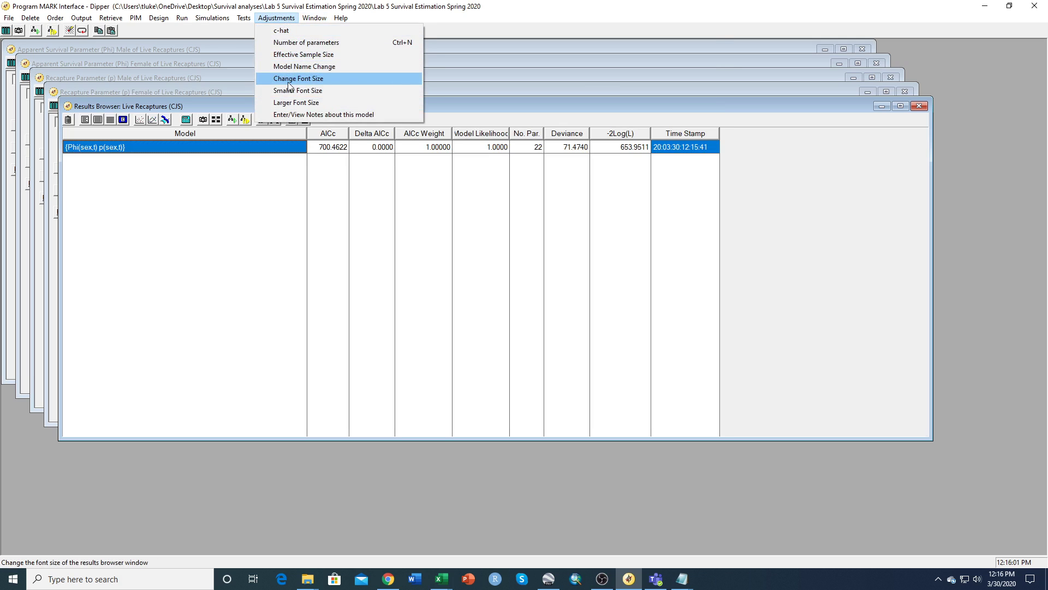
{"action": "left_click", "coordinate": [286, 103]}
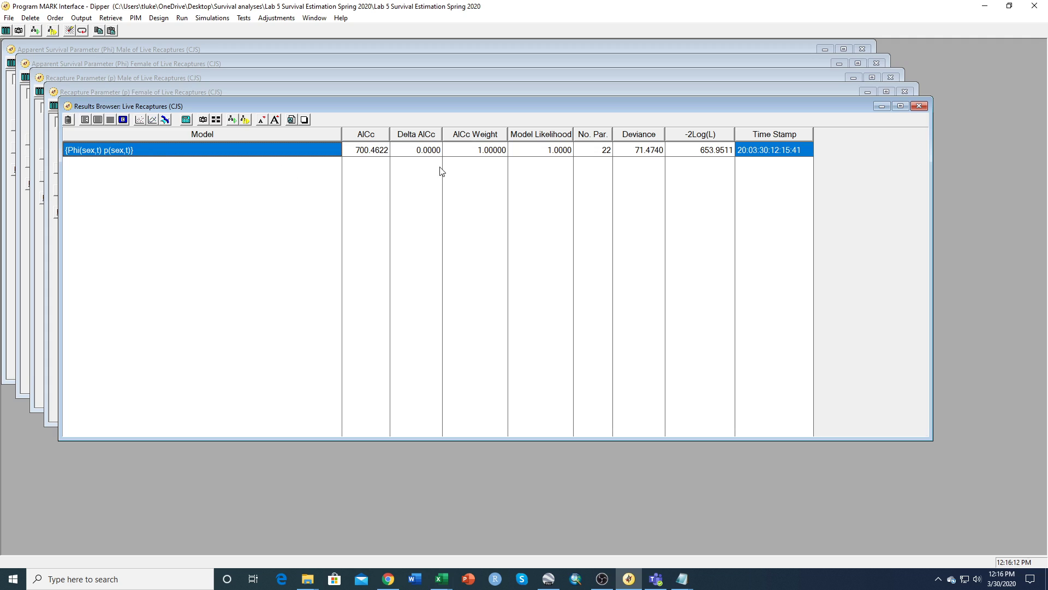
- Check the model's number of parameters against the blocks in the Parameter Index Chart
{"action": "left_click", "coordinate": [605, 156]}
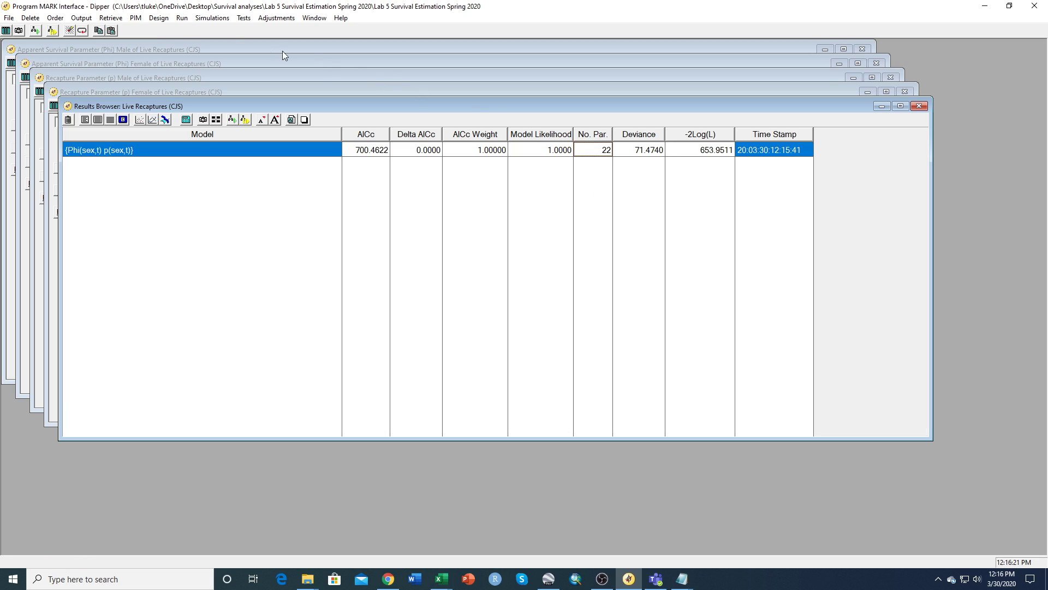
{"action": "left_click", "coordinate": [135, 18]}
{"action": "left_click", "coordinate": [147, 43]}
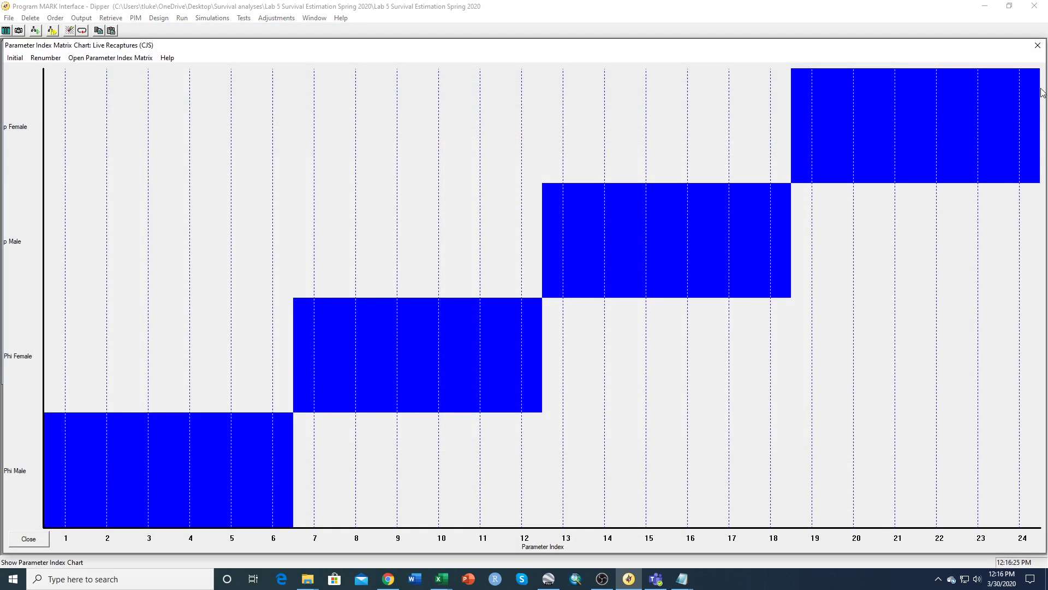
{"action": "left_click", "coordinate": [1037, 45]}
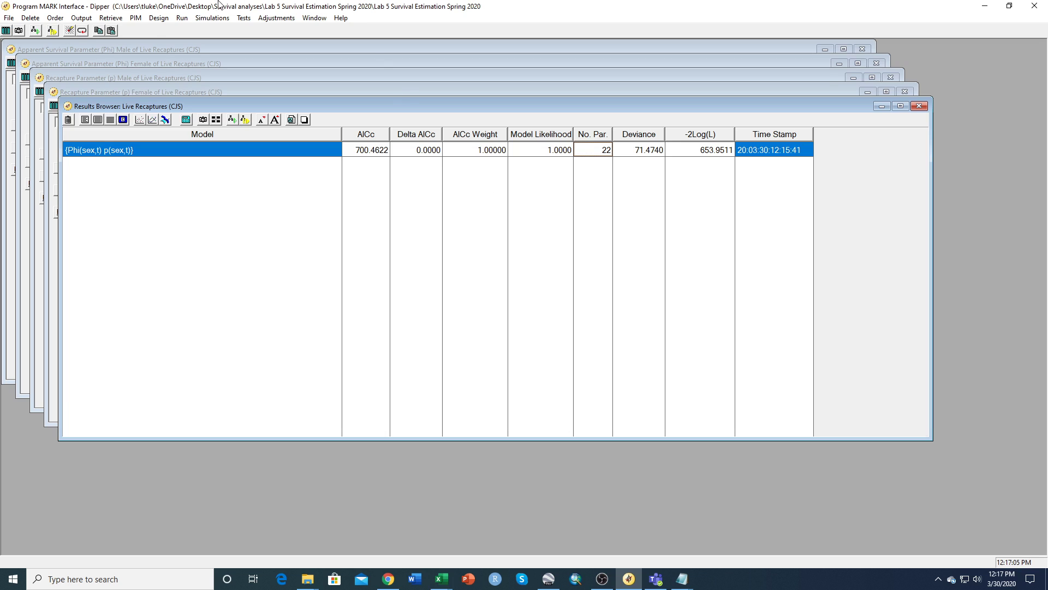
- Make survival constant and shared by both sexes at index 1 in the Parameter Index Chart, renumbering the indices with overlap
{"action": "left_click", "coordinate": [136, 19]}
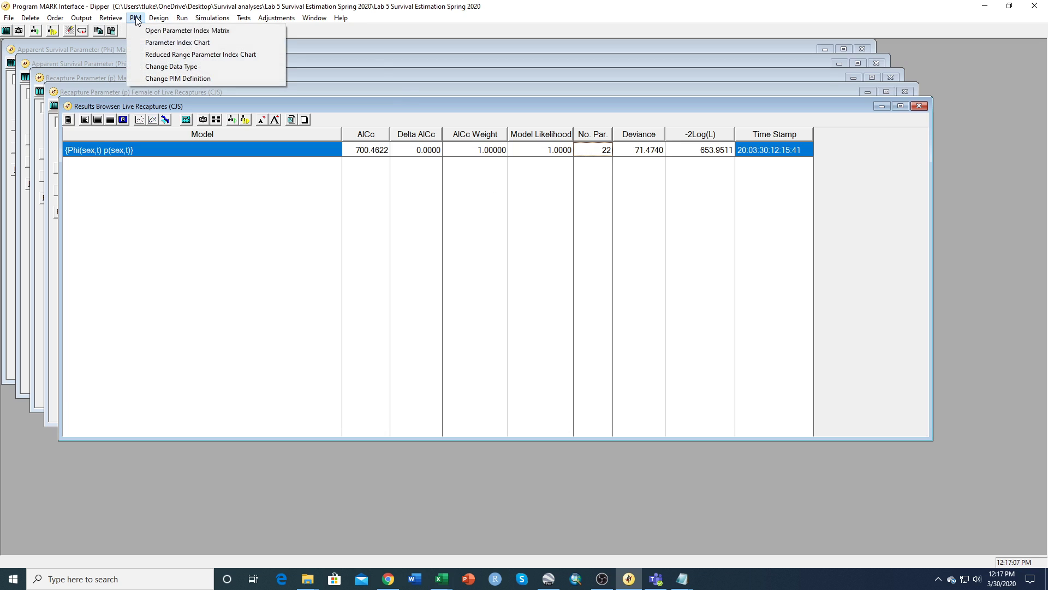
{"action": "left_click", "coordinate": [152, 46]}
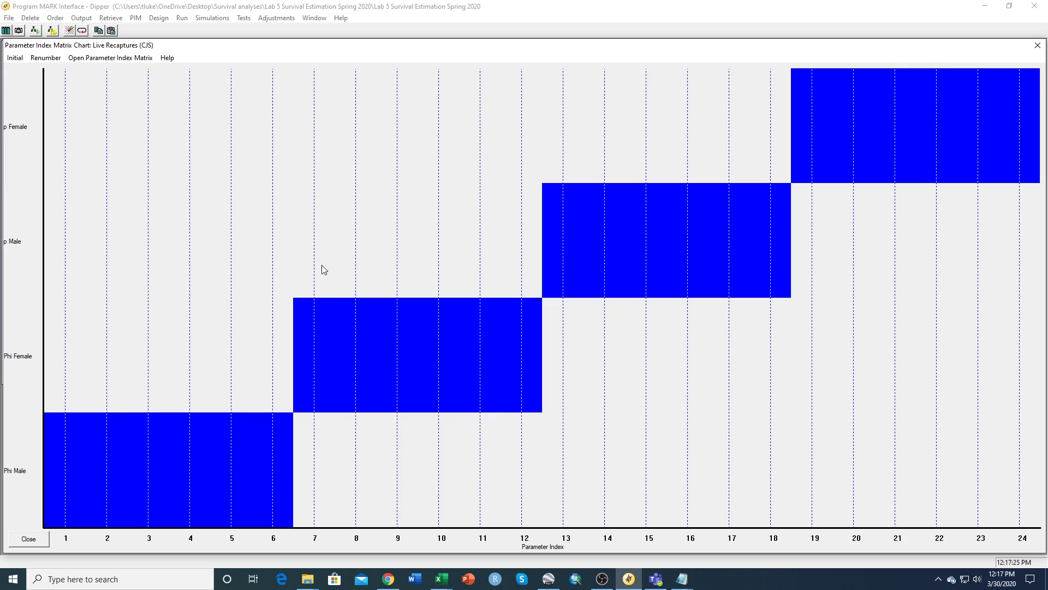
{"action": "left_click_drag", "start_coordinate": [305, 373], "coordinate": [49, 378]}
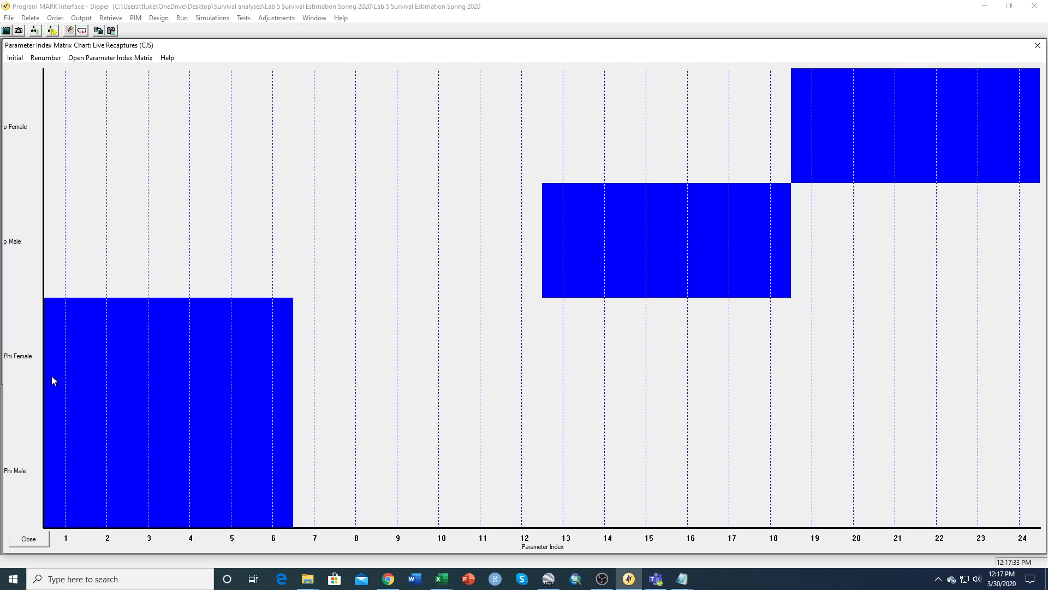
{"action": "right_click", "coordinate": [52, 380]}
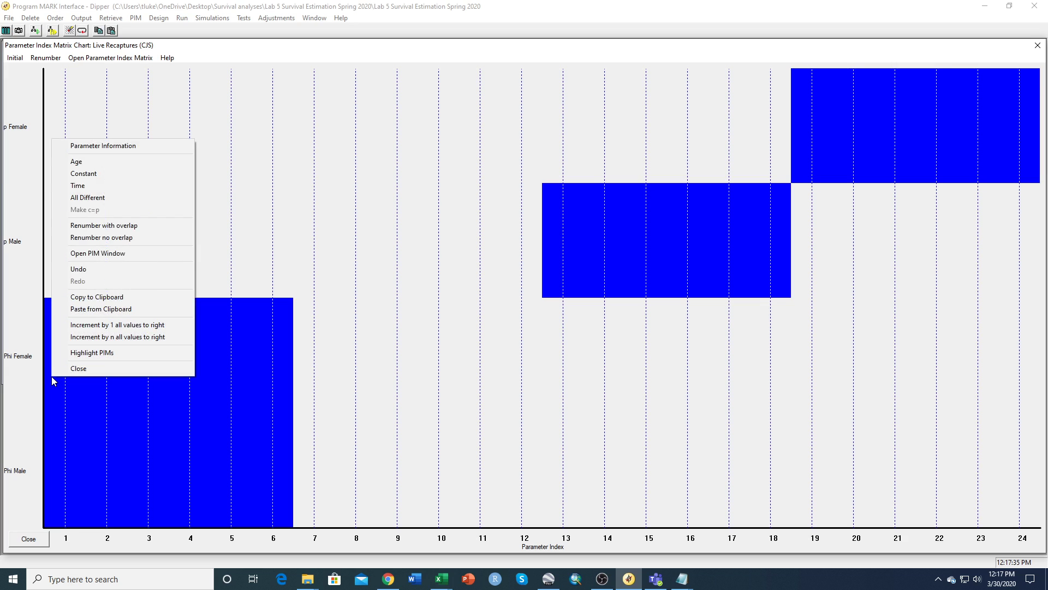
{"action": "left_click", "coordinate": [104, 174]}
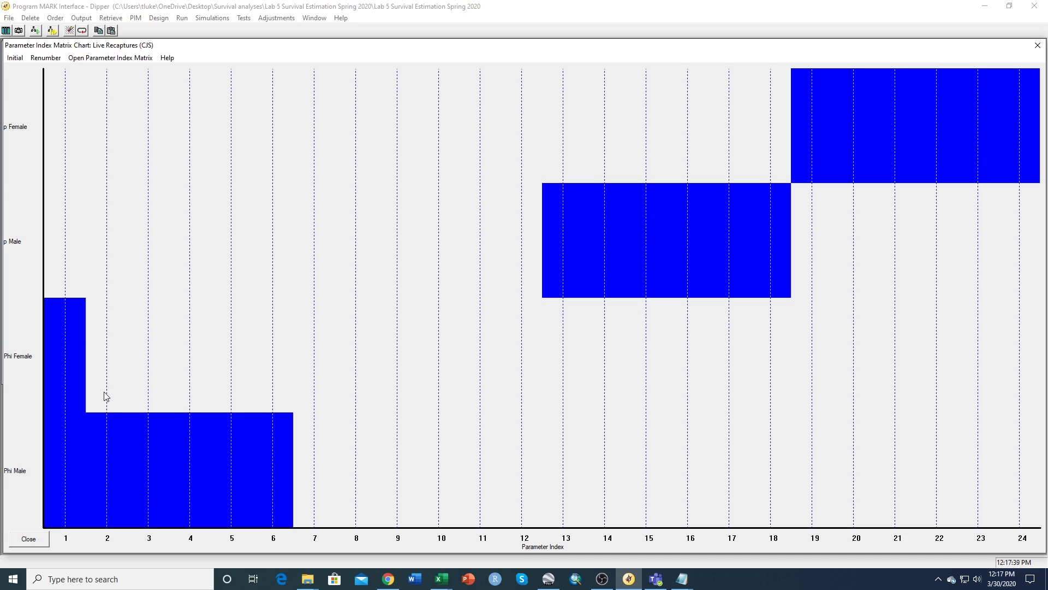
{"action": "right_click", "coordinate": [58, 497]}
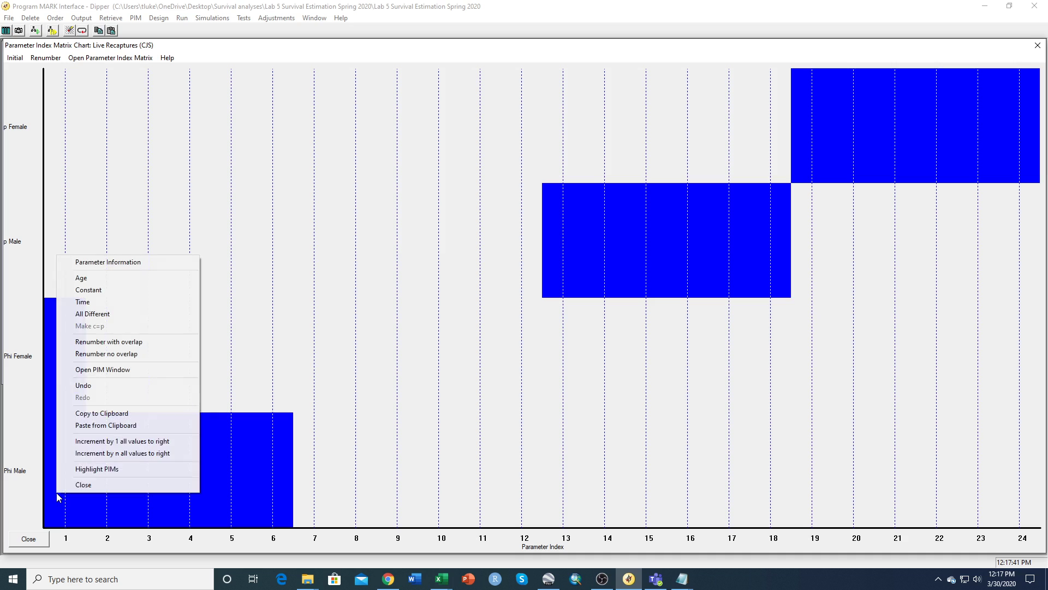
{"action": "left_click", "coordinate": [112, 292]}
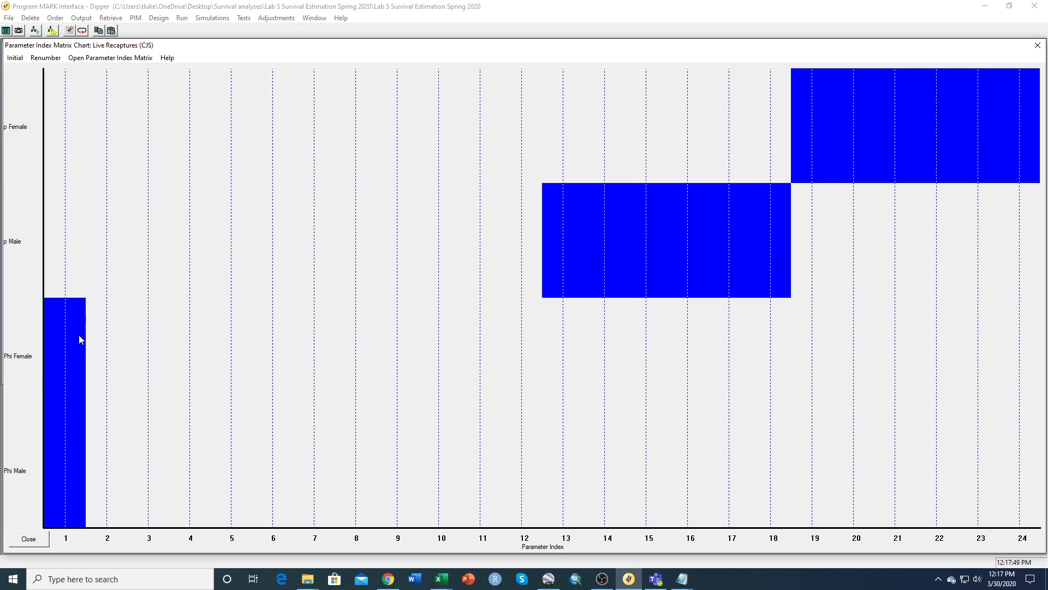
{"action": "left_click", "coordinate": [48, 60]}
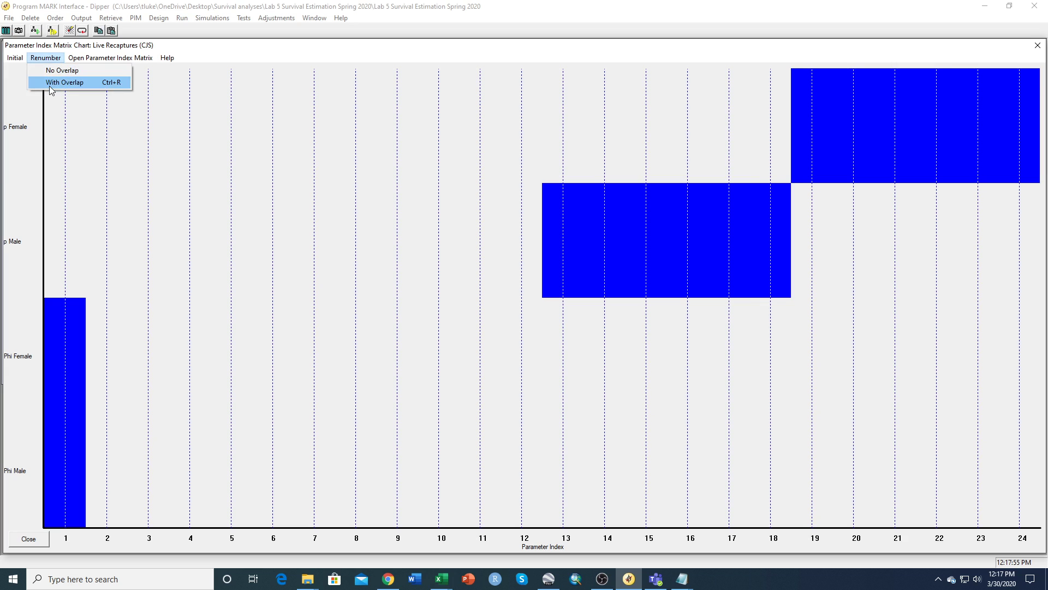
{"action": "left_click", "coordinate": [50, 87]}
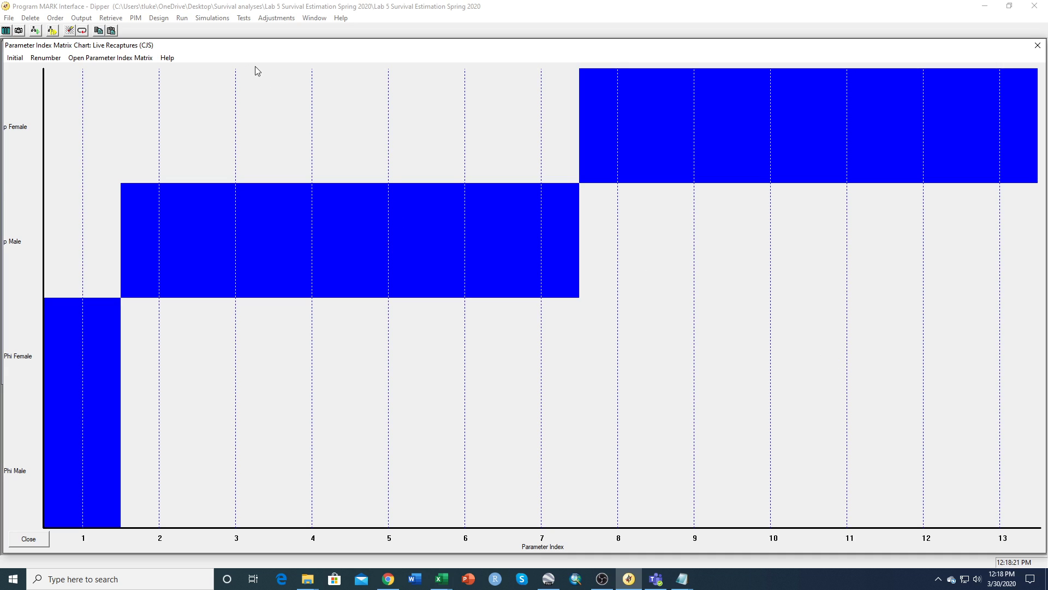
- Set up a run of the current model under the model name Phi(.) p(sex,t)
{"action": "left_click", "coordinate": [185, 22]}
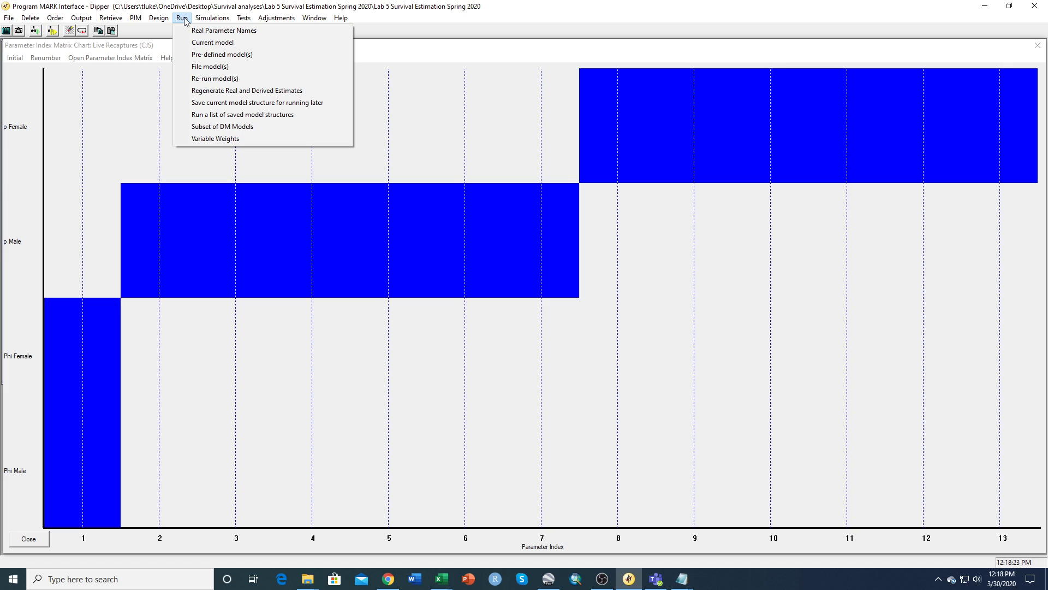
{"action": "left_click", "coordinate": [201, 43]}
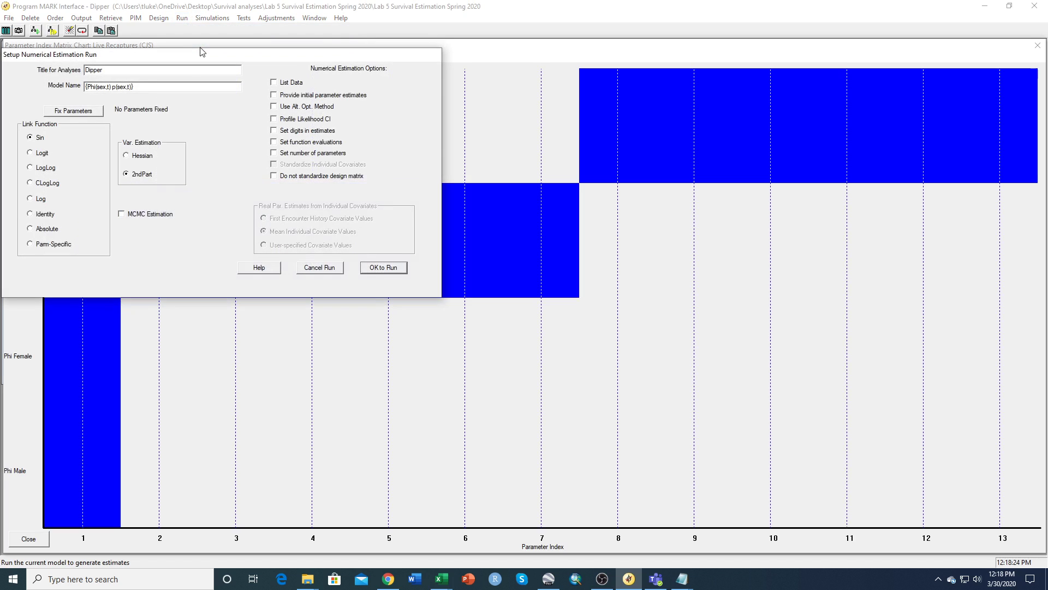
{"action": "triple_click", "coordinate": [111, 89]}
{"action": "left_click", "coordinate": [151, 90]}
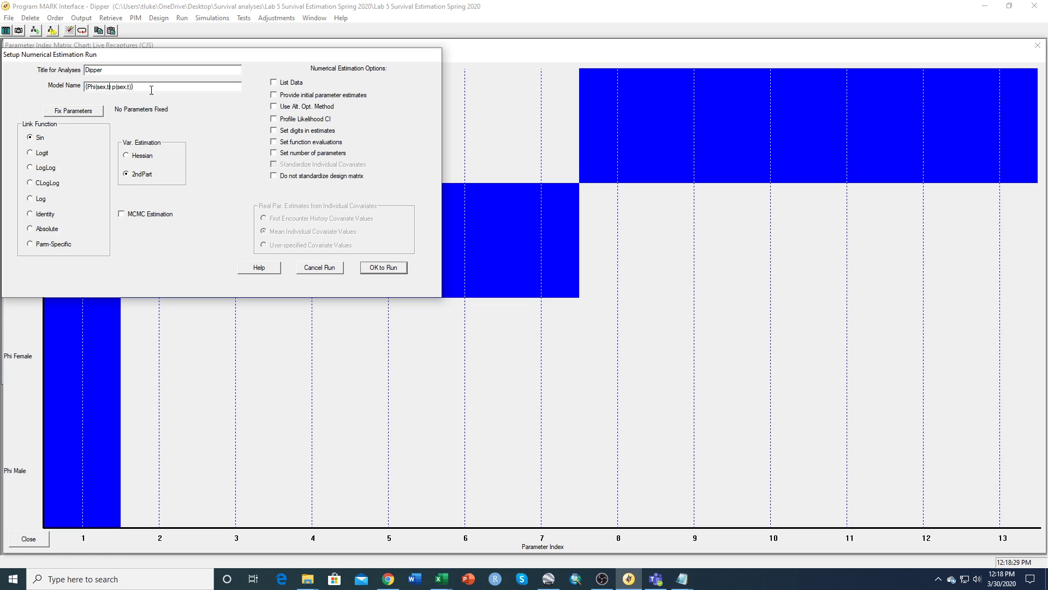
{"action": "key", "text": "BackSpace"}
{"action": "key", "text": "BackSpace"}
{"action": "key", "text": "BackSpace"}
{"action": "key", "text": "BackSpace"}
{"action": "key", "text": "BackSpace"}
{"action": "type", "text": "."}
- Run the Phi(.) p(sex,t) model with an identity design matrix and append its output to the results database
{"action": "left_click", "coordinate": [380, 269]}
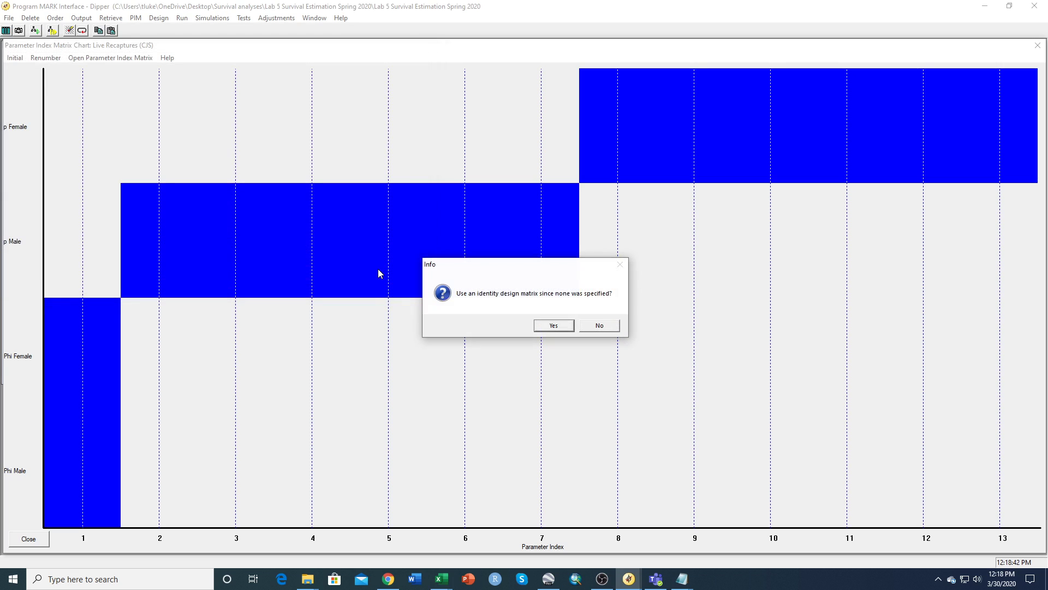
{"action": "left_click", "coordinate": [554, 325]}
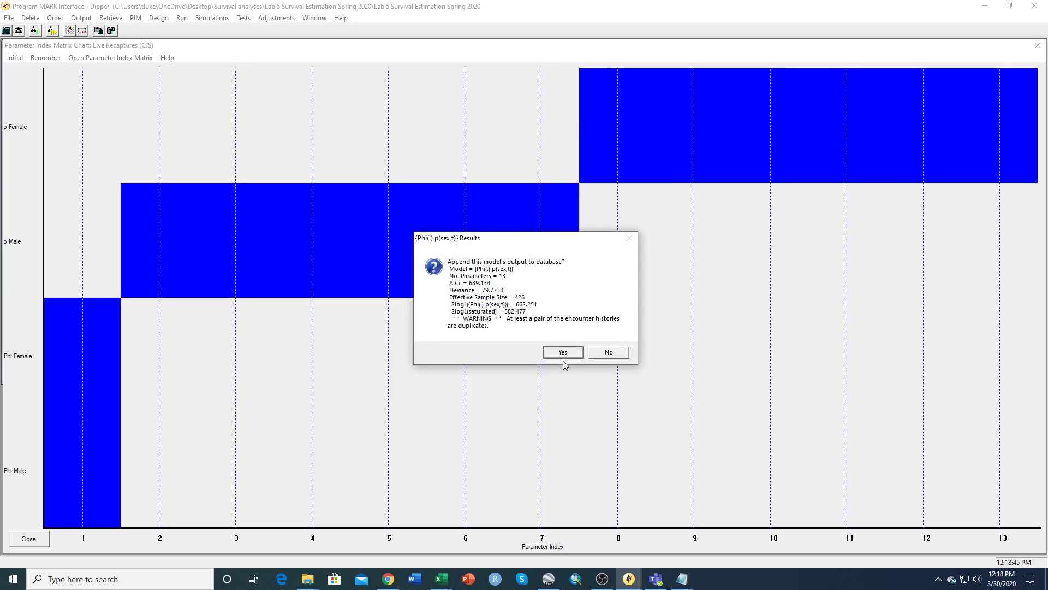
{"action": "left_click", "coordinate": [563, 350]}
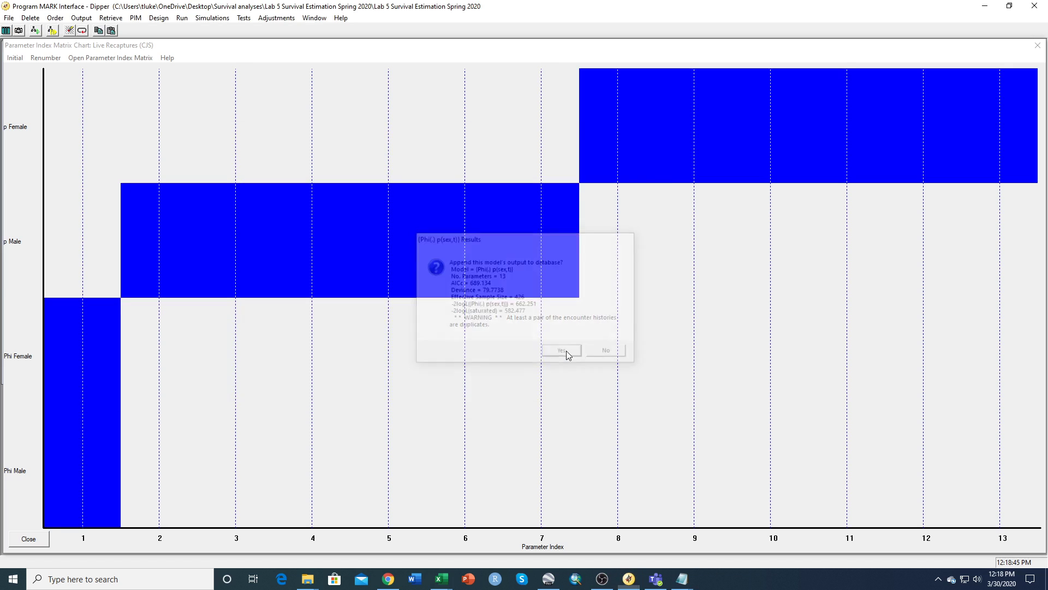
{"action": "left_click", "coordinate": [1037, 45]}
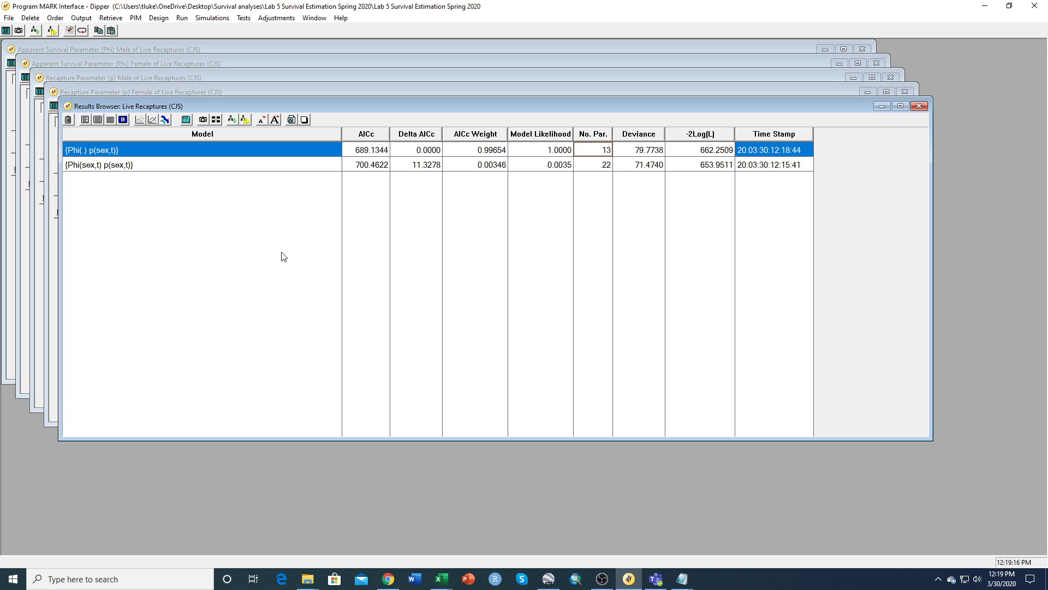
- Align the female recapture block with the male one at indices 2 to 7 in the Parameter Index Chart
{"action": "left_click", "coordinate": [136, 18]}
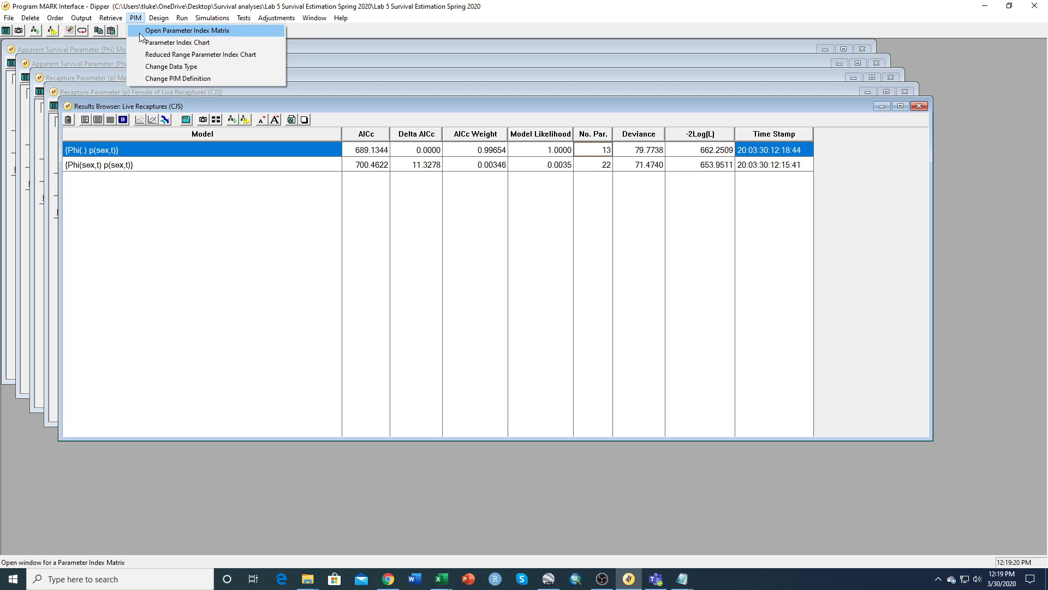
{"action": "left_click", "coordinate": [139, 42]}
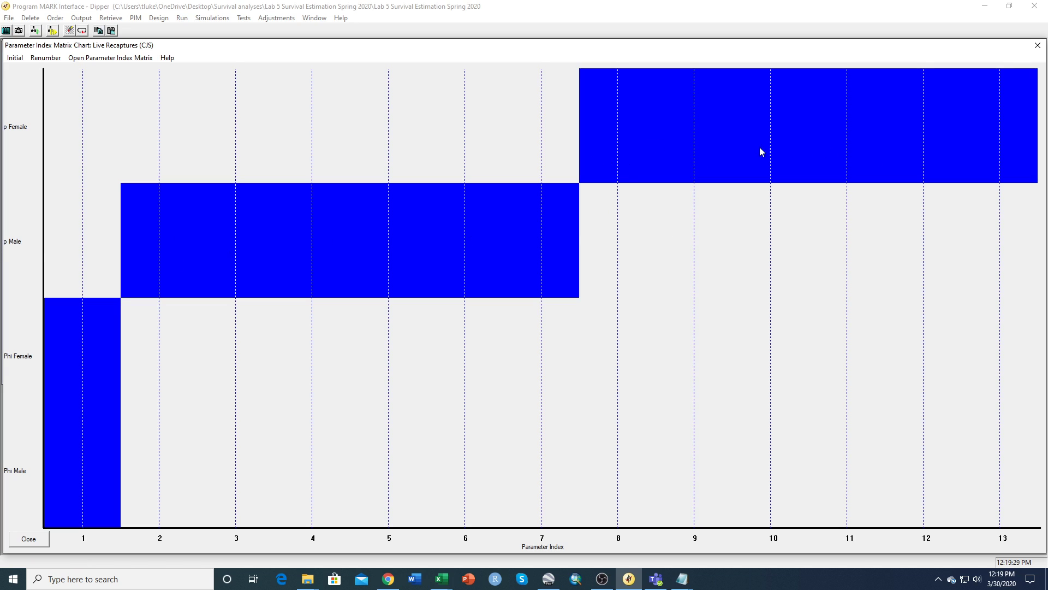
{"action": "left_click_drag", "start_coordinate": [598, 140], "coordinate": [136, 140]}
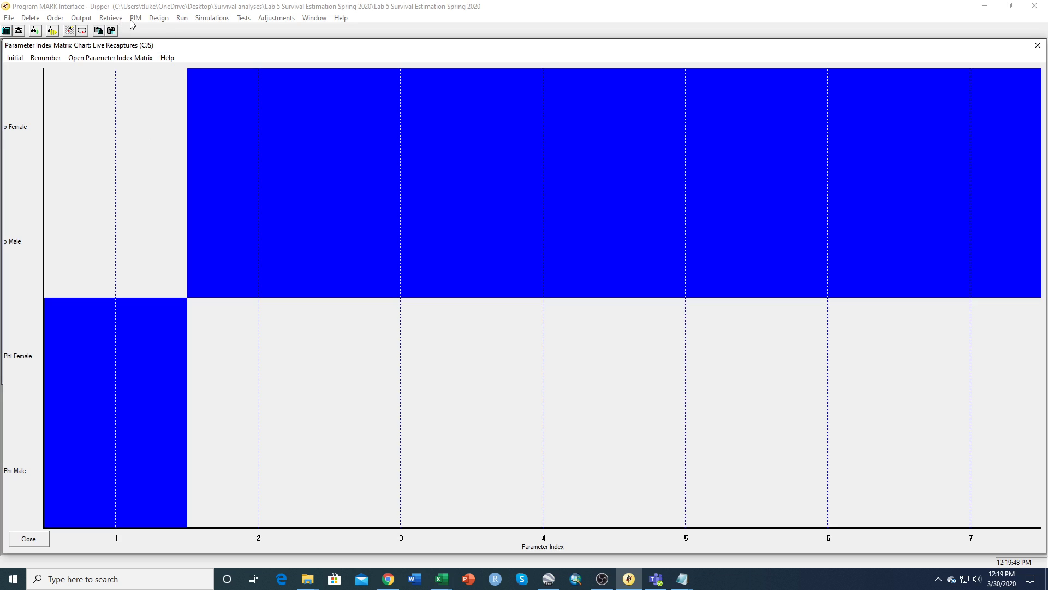
- Set up a run of the current model under the model name Phi(.) p(t)
{"action": "left_click", "coordinate": [183, 21]}
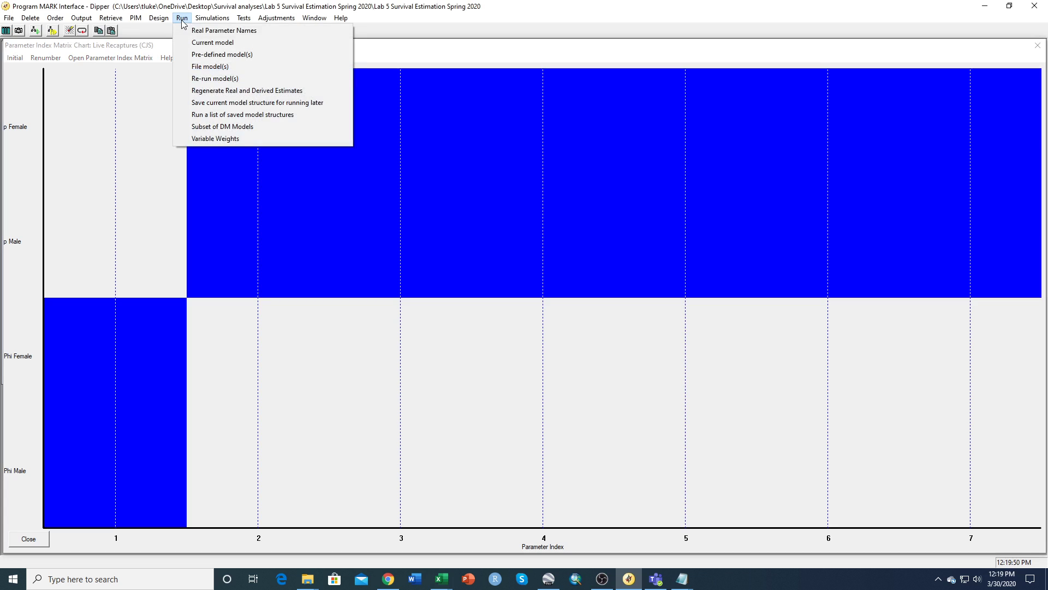
{"action": "left_click", "coordinate": [192, 43]}
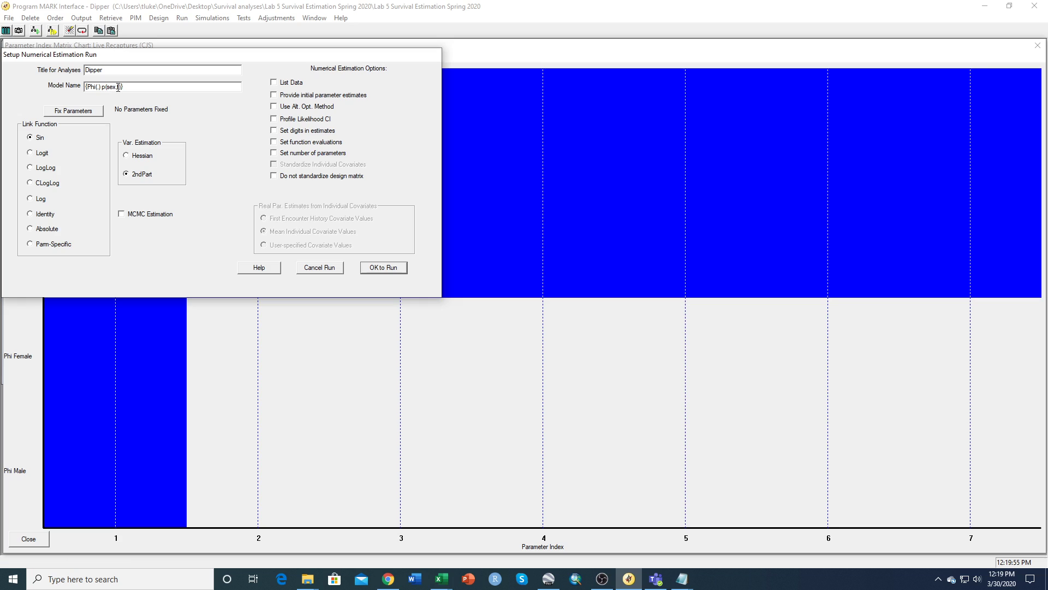
{"action": "mouse_move", "coordinate": [124, 86]}
{"action": "left_mouse_down"}
{"action": "mouse_move", "coordinate": [86, 86]}
{"action": "mouse_move", "coordinate": [106, 86]}
{"action": "left_mouse_up"}
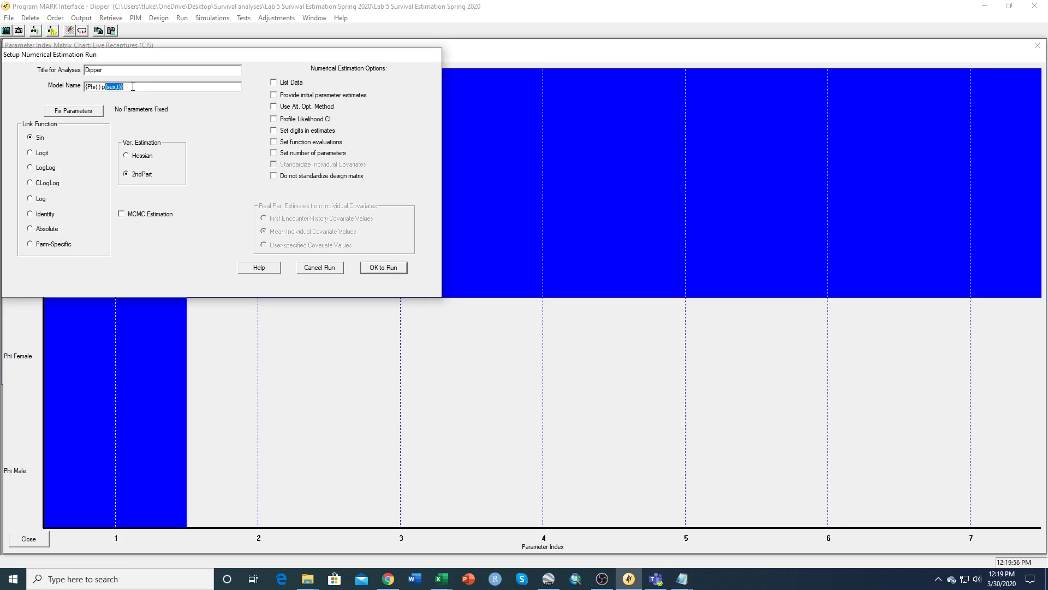
{"action": "left_click", "coordinate": [116, 86]}
{"action": "key", "text": "BackSpace"}
{"action": "key", "text": "BackSpace"}
{"action": "key", "text": "BackSpace"}
{"action": "key", "text": "BackSpace"}
- Run the Phi(.) p(t) model with an identity design matrix and append its output to the results database
{"action": "left_click", "coordinate": [383, 271]}
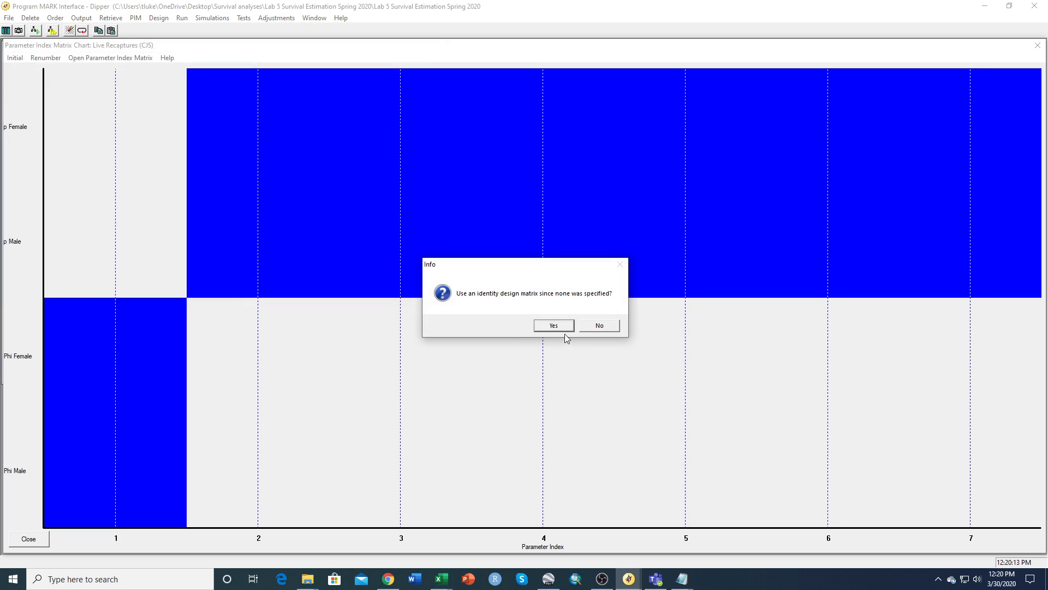
{"action": "left_click", "coordinate": [565, 326]}
{"action": "left_click", "coordinate": [557, 351]}
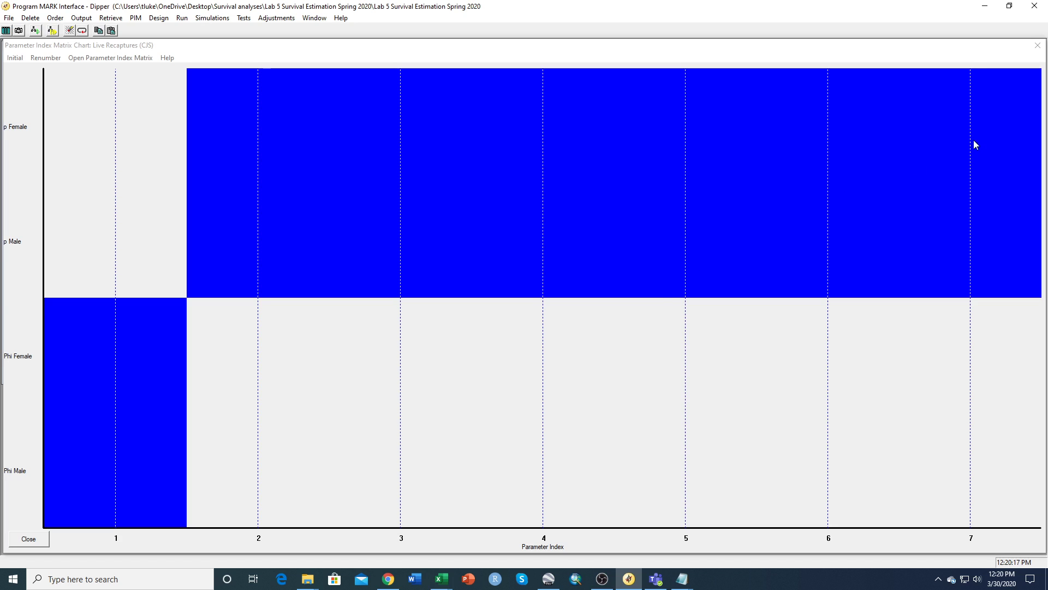
- Set male and female recapture to Constant in the Parameter Index Chart and move the female recapture block to index 3
{"action": "left_click", "coordinate": [1038, 46]}
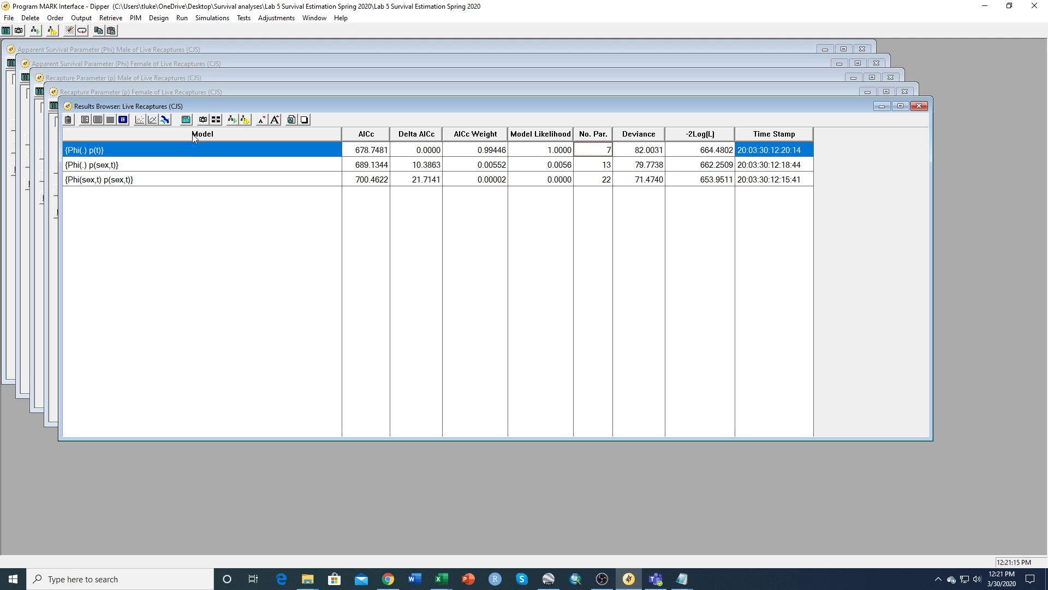
{"action": "left_click", "coordinate": [136, 18]}
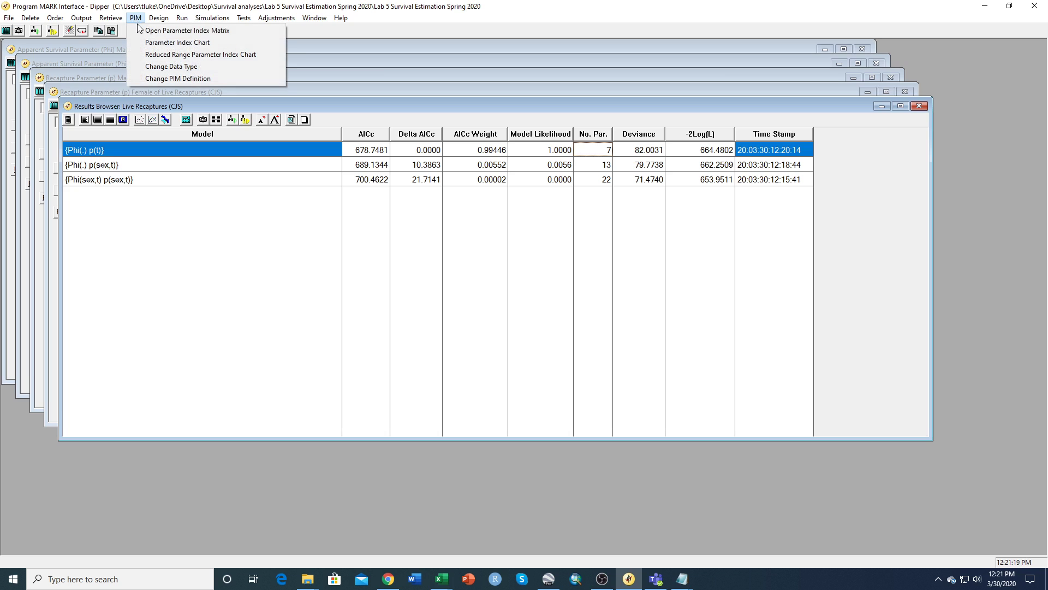
{"action": "left_click", "coordinate": [144, 44]}
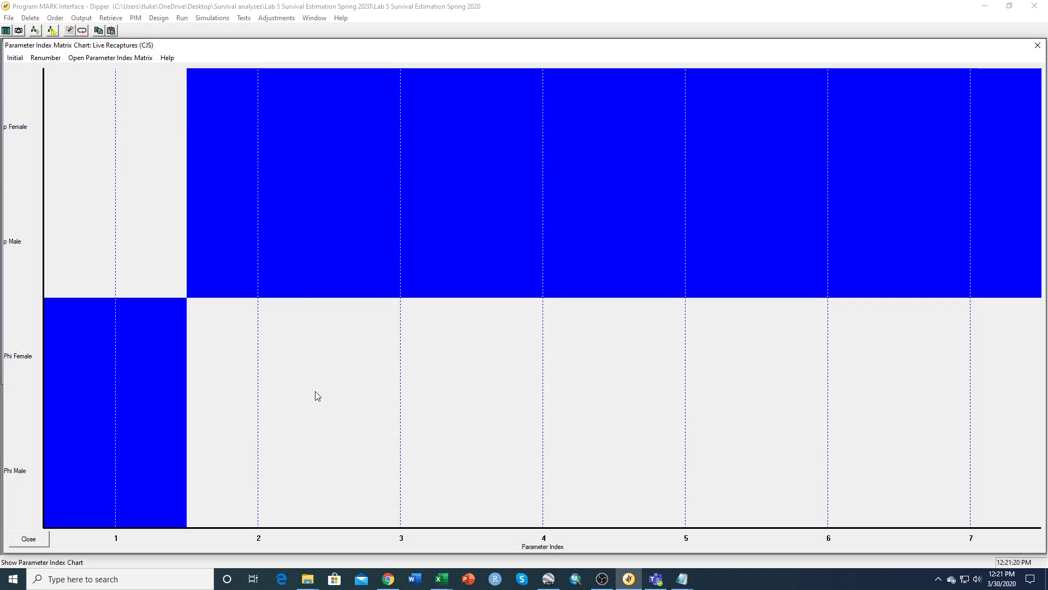
{"action": "right_click", "coordinate": [221, 270]}
{"action": "left_click", "coordinate": [241, 306]}
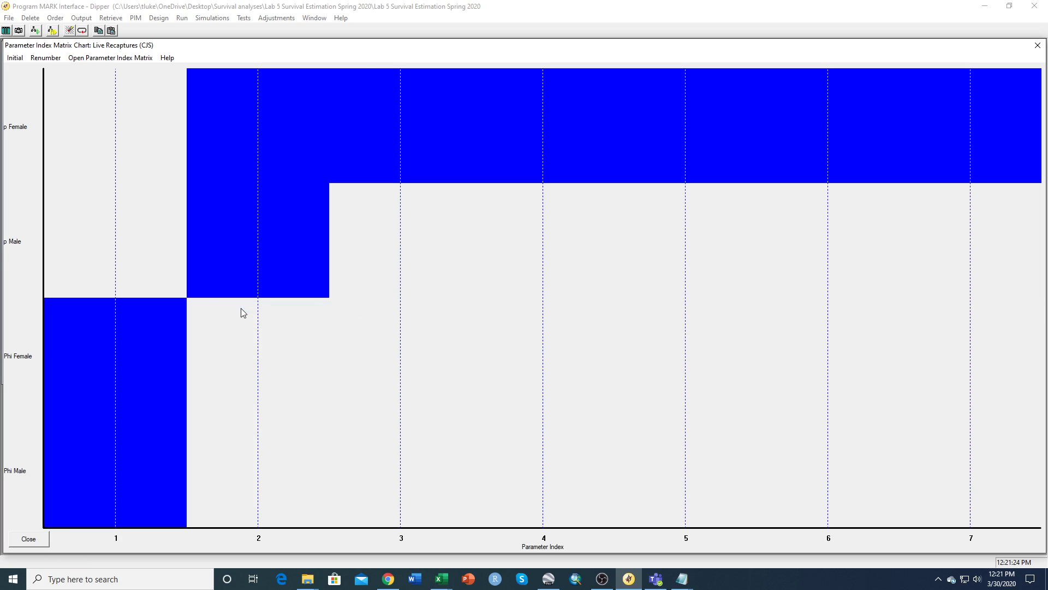
{"action": "right_click", "coordinate": [219, 138]}
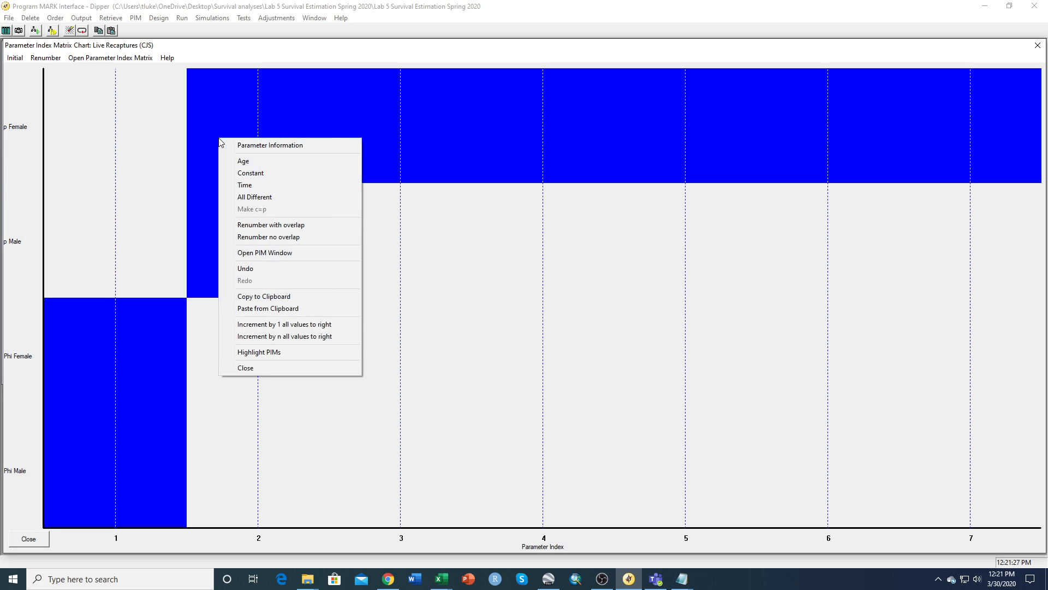
{"action": "left_click", "coordinate": [255, 173]}
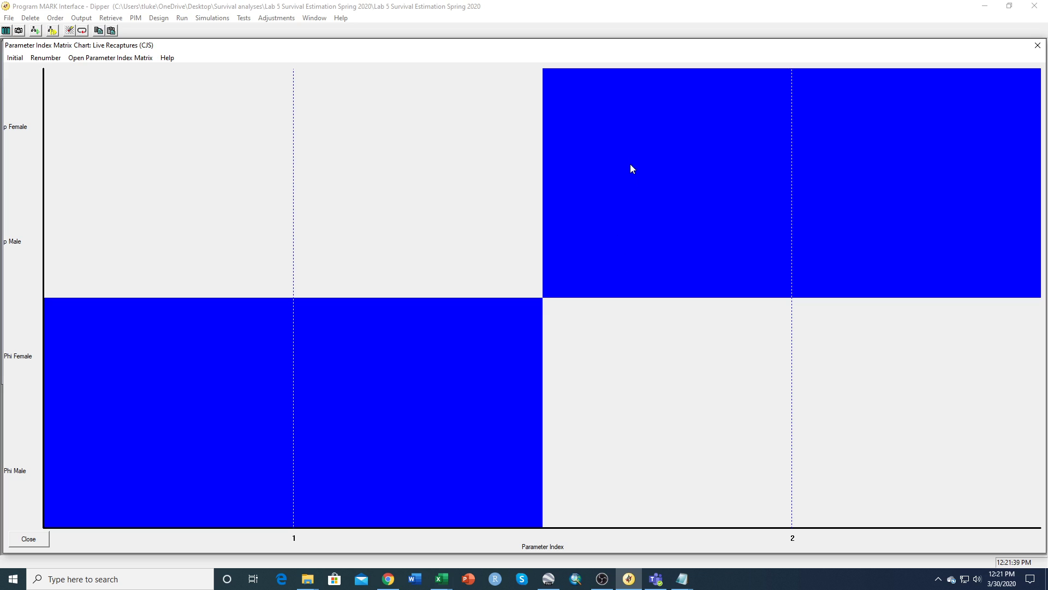
{"action": "left_click_drag", "start_coordinate": [626, 117], "coordinate": [1046, 120]}
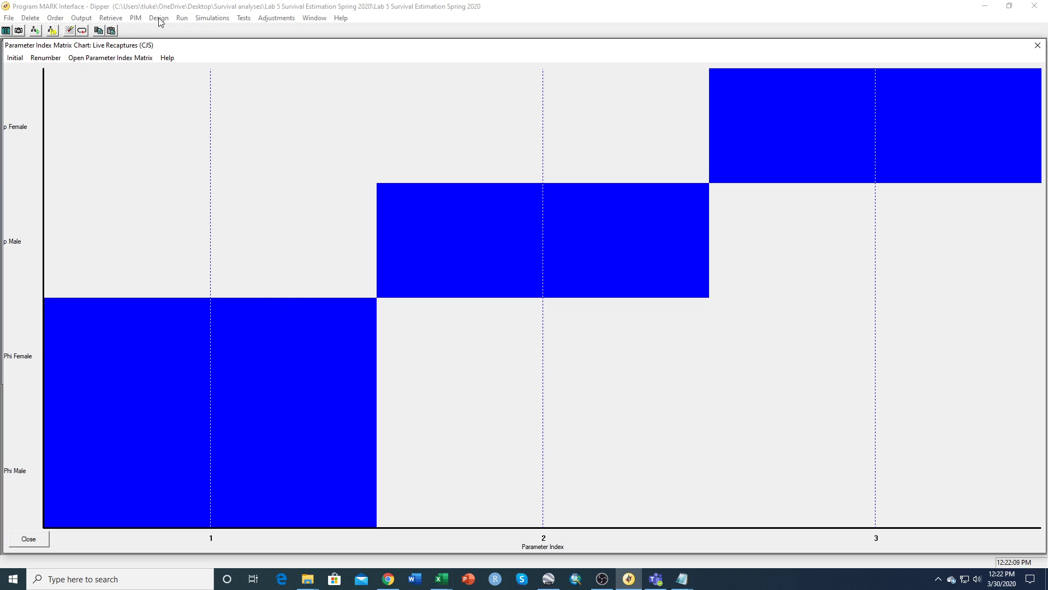
- Set up a run of the current model under the model name Phi(.) p(sex)
{"action": "left_click", "coordinate": [186, 23]}
{"action": "left_click", "coordinate": [196, 42]}
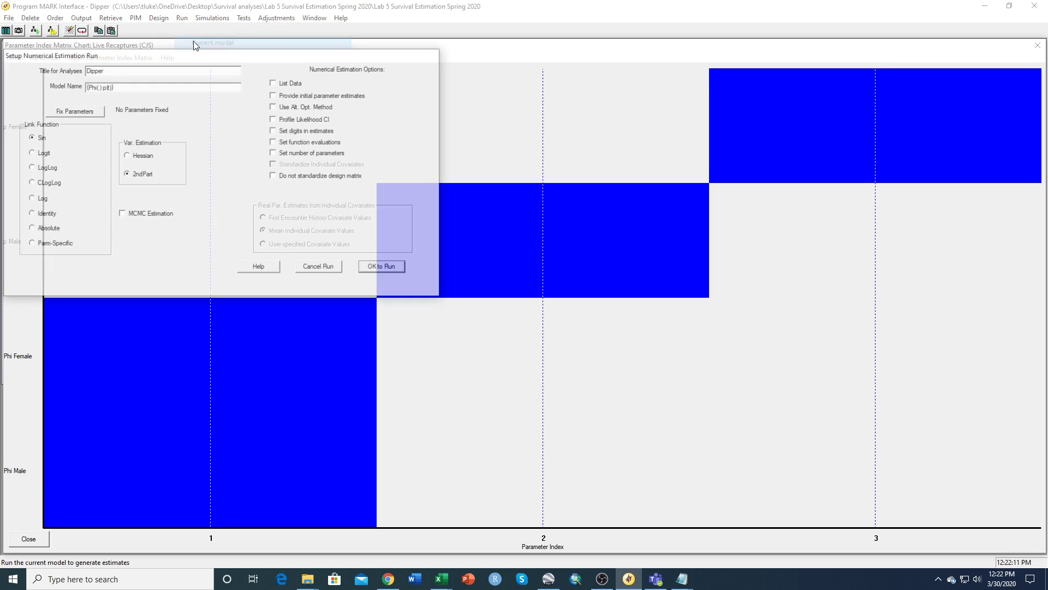
{"action": "left_click_drag", "start_coordinate": [109, 88], "coordinate": [170, 97]}
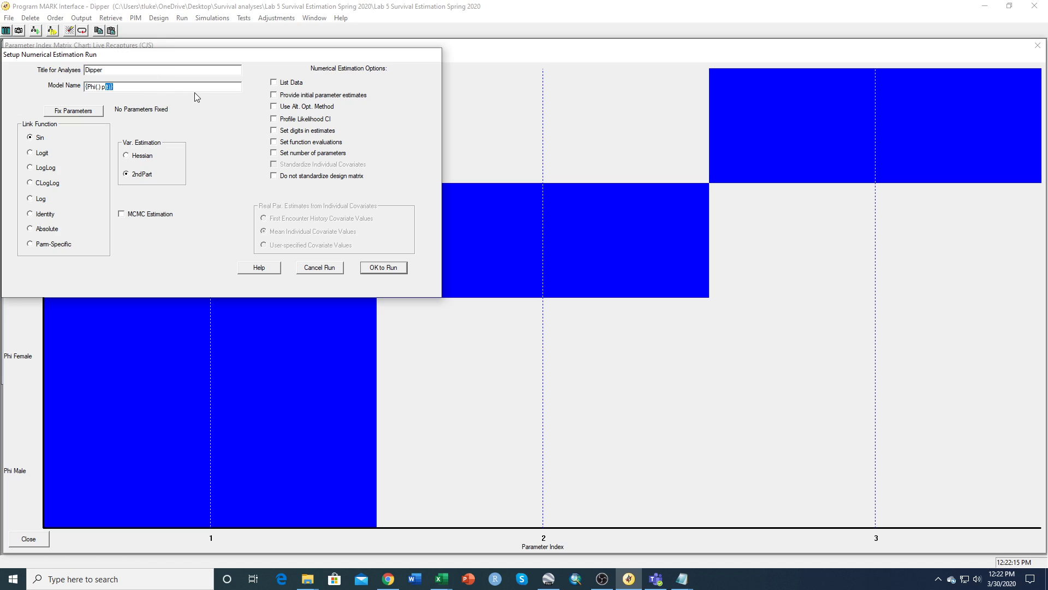
{"action": "key", "text": "Left"}
{"action": "key", "text": "Delete"}
{"action": "type", "text": "sex"}
- Run the Phi(.) p(sex) model with an identity design matrix and append its output to the results database
{"action": "left_click", "coordinate": [383, 267]}
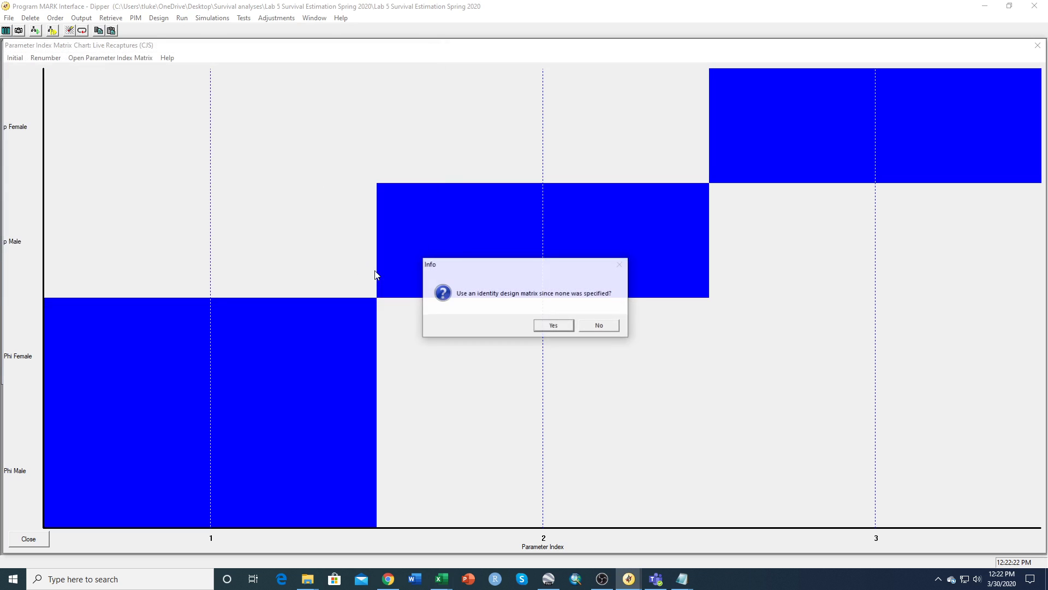
{"action": "left_click", "coordinate": [551, 326]}
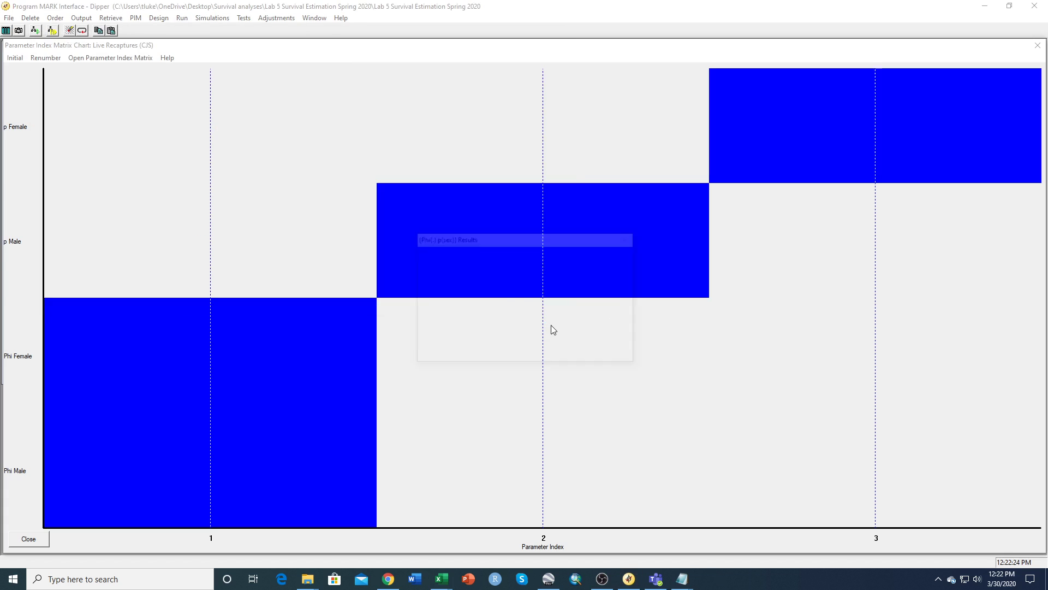
{"action": "left_click", "coordinate": [563, 352]}
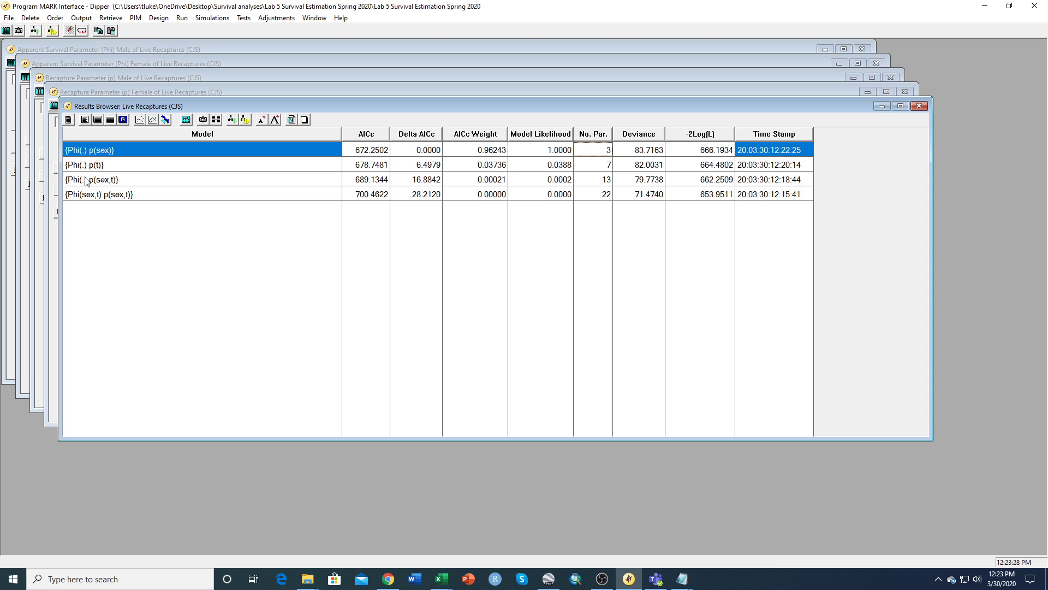
- Examine the real parameter estimates of the Phi(.) p(sex) model, including its survival estimate, and close the listing
{"action": "left_click", "coordinate": [111, 121]}
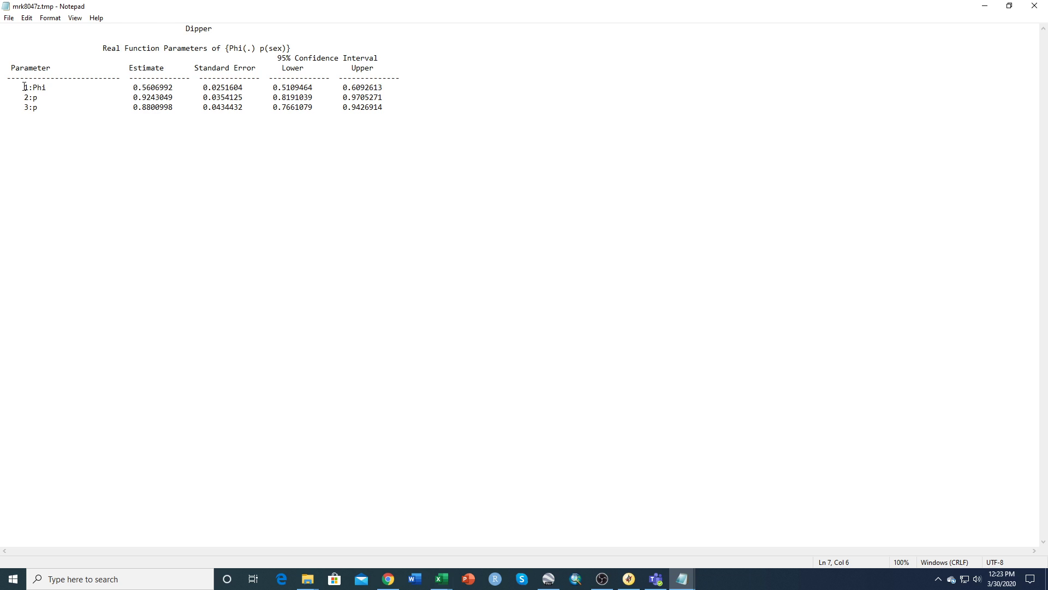
{"action": "left_click_drag", "start_coordinate": [24, 86], "coordinate": [180, 88]}
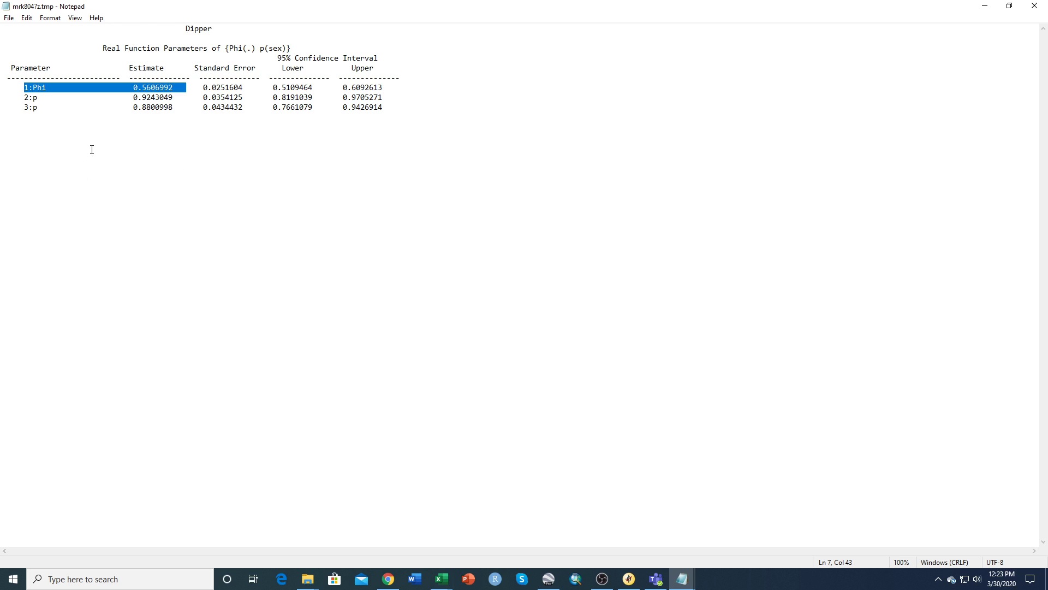
{"action": "left_click", "coordinate": [66, 132]}
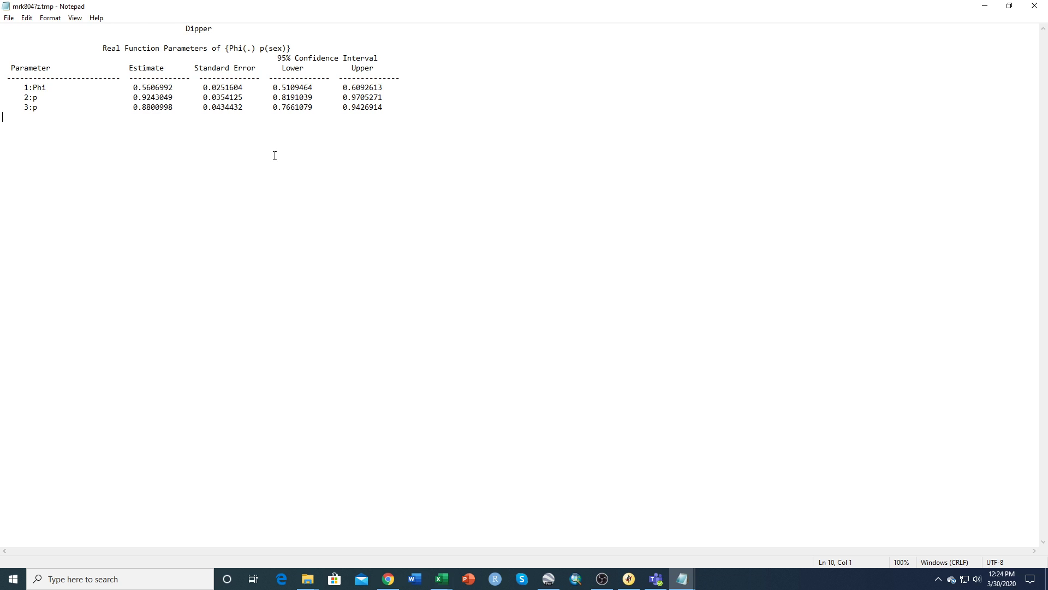
{"action": "left_click", "coordinate": [1034, 7]}
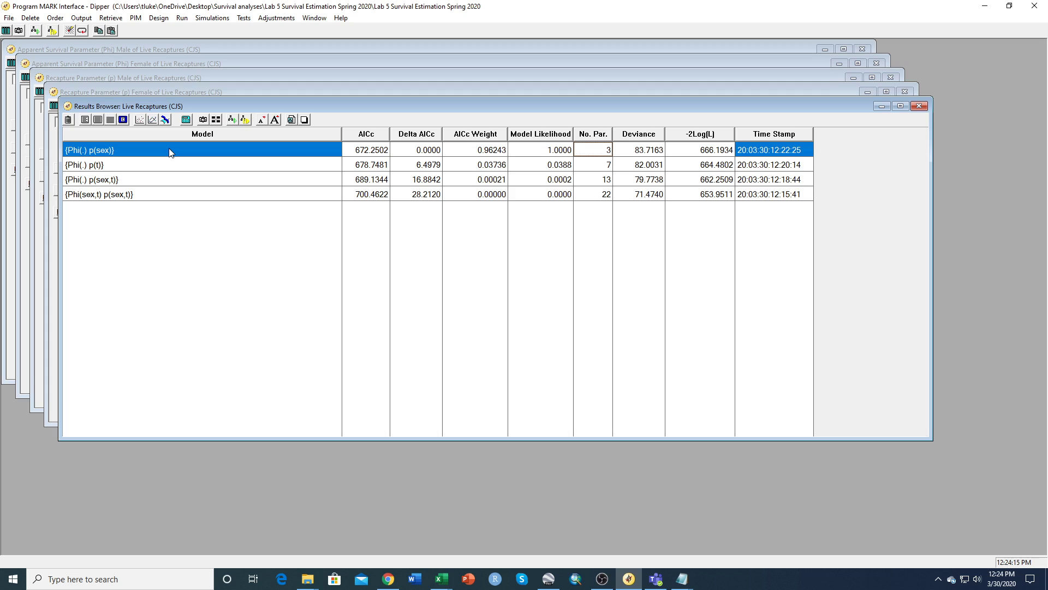
- Set male and female survival to Time in the Parameter Index Chart and move male recapture to index 7 and female recapture to 8
{"action": "left_click", "coordinate": [205, 120]}
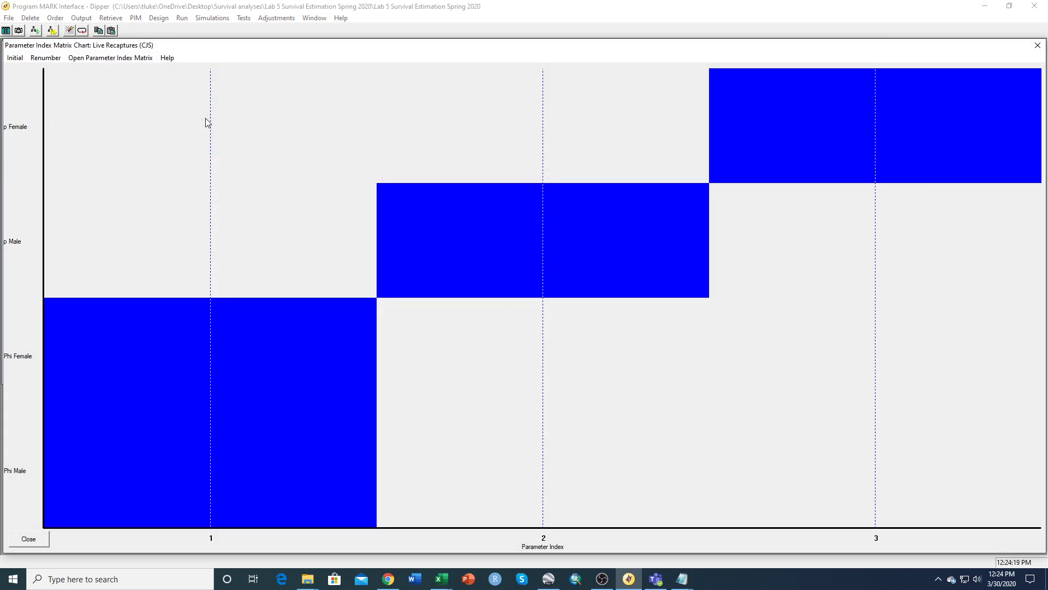
{"action": "right_click", "coordinate": [98, 498]}
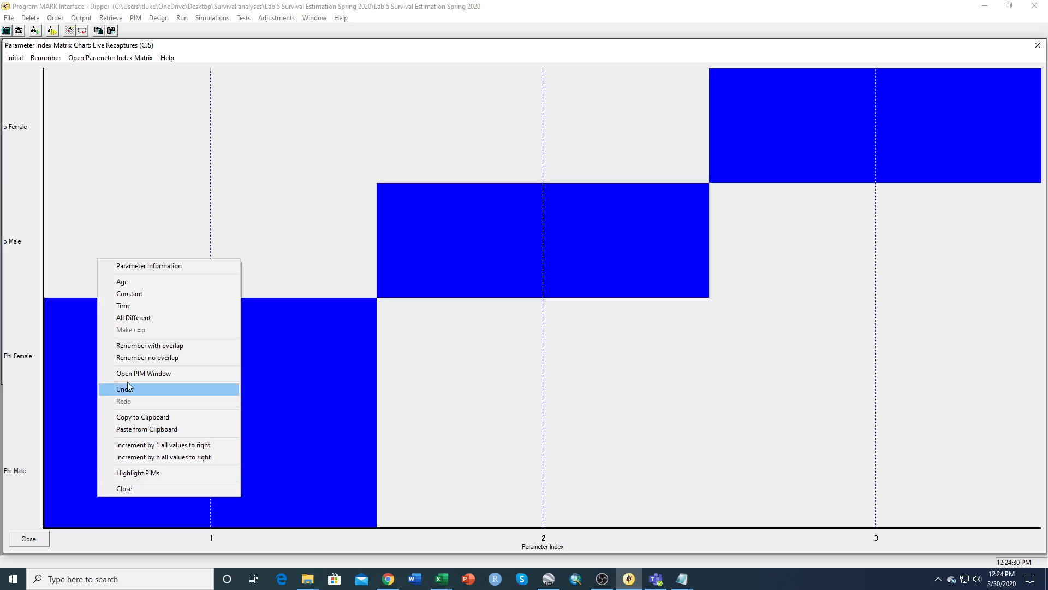
{"action": "left_click", "coordinate": [145, 307]}
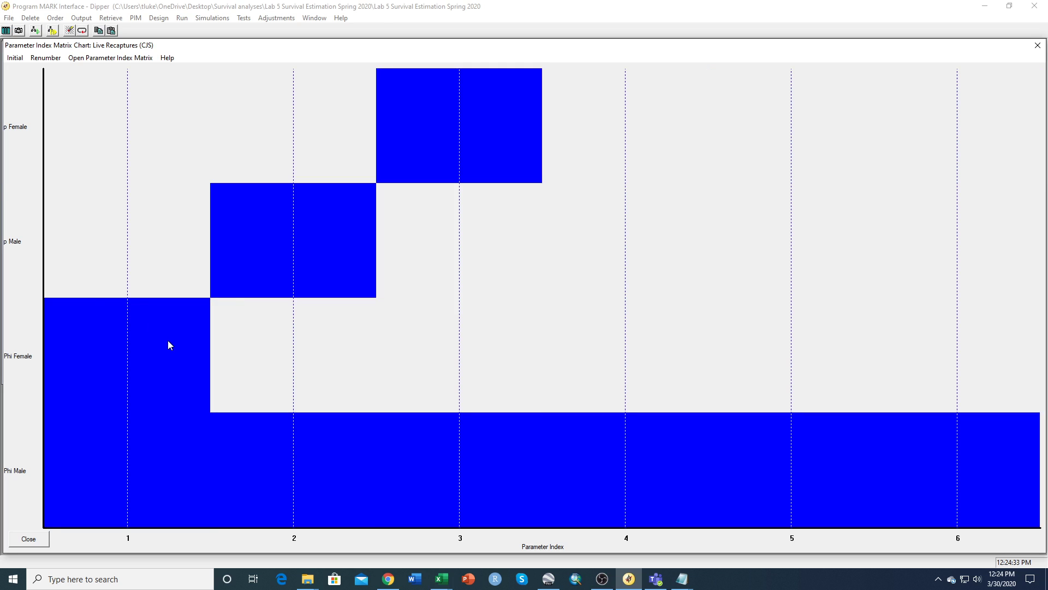
{"action": "right_click", "coordinate": [79, 360]}
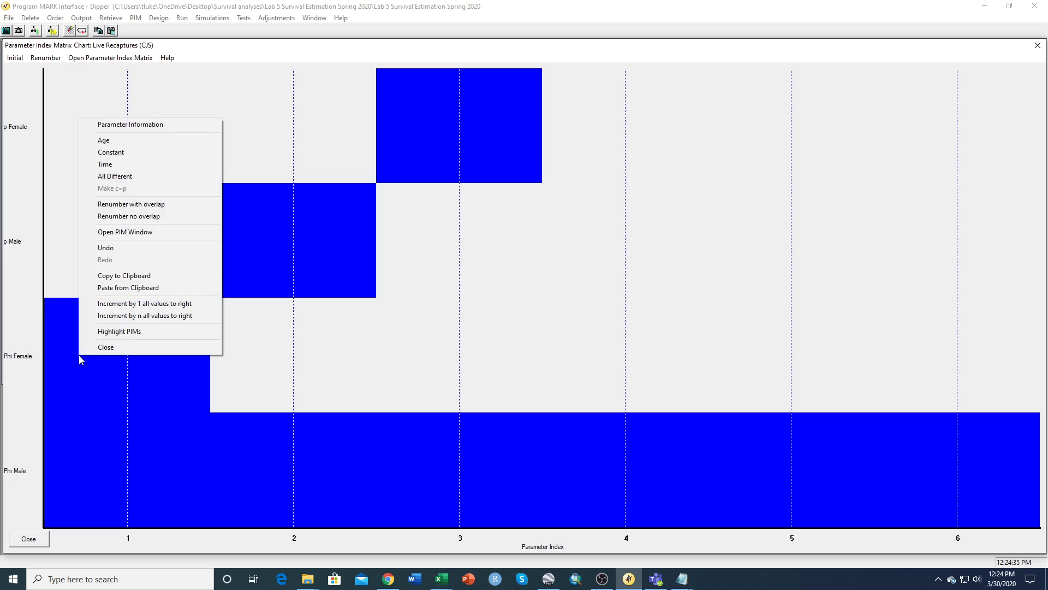
{"action": "left_click", "coordinate": [148, 170]}
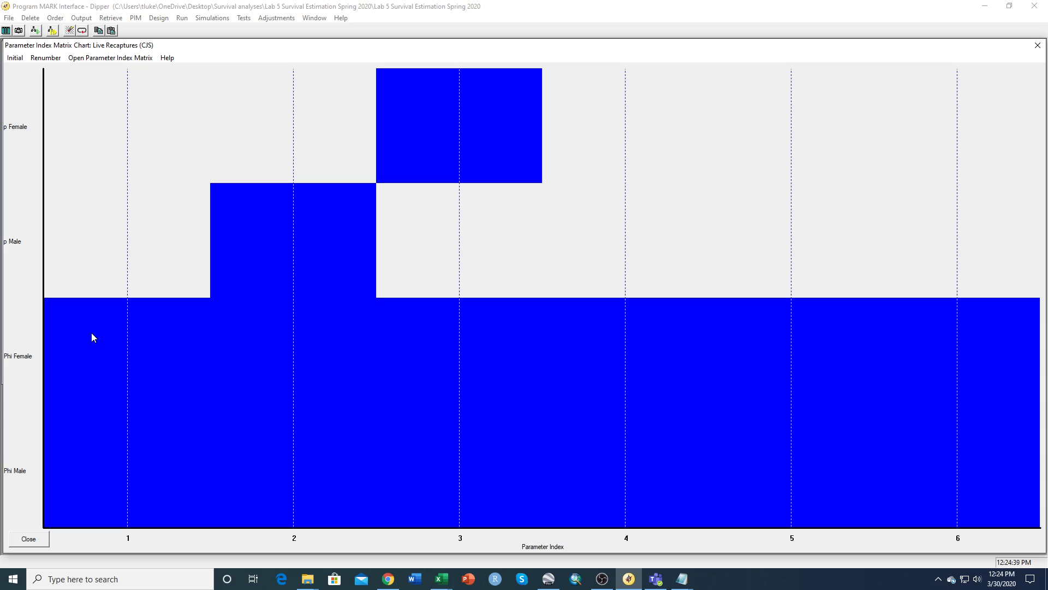
{"action": "left_click_drag", "start_coordinate": [250, 256], "coordinate": [1045, 235]}
{"action": "left_click_drag", "start_coordinate": [339, 145], "coordinate": [1045, 113]}
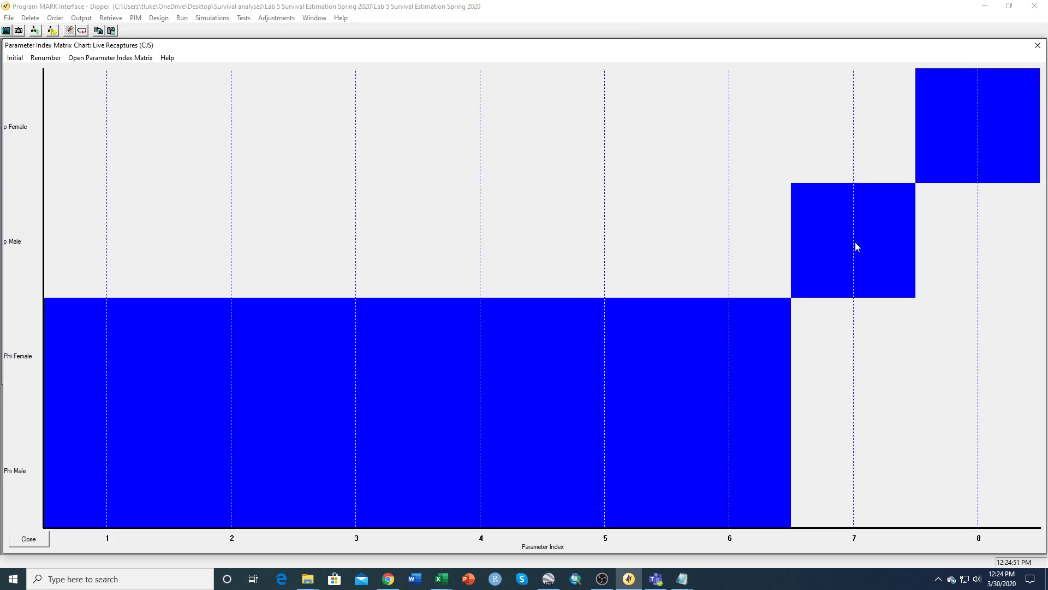
- Set up a run of the current model under the model name Phi(t) p(sex)
{"action": "left_click", "coordinate": [181, 17]}
{"action": "left_click", "coordinate": [192, 43]}
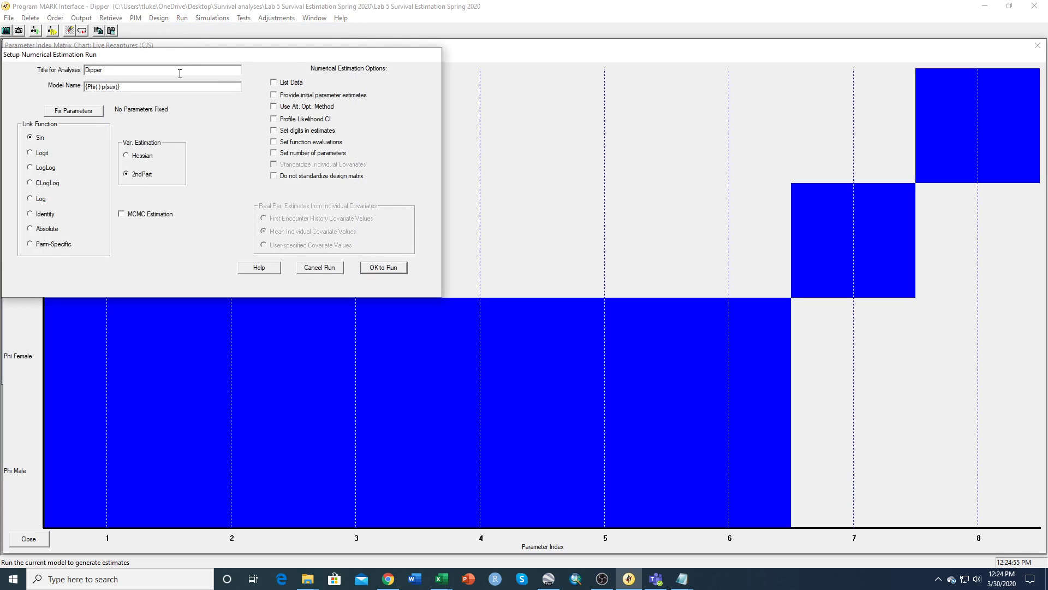
{"action": "left_click", "coordinate": [98, 88]}
{"action": "left_click", "coordinate": [98, 89]}
{"action": "key", "text": "BackSpace"}
{"action": "type", "text": "t"}
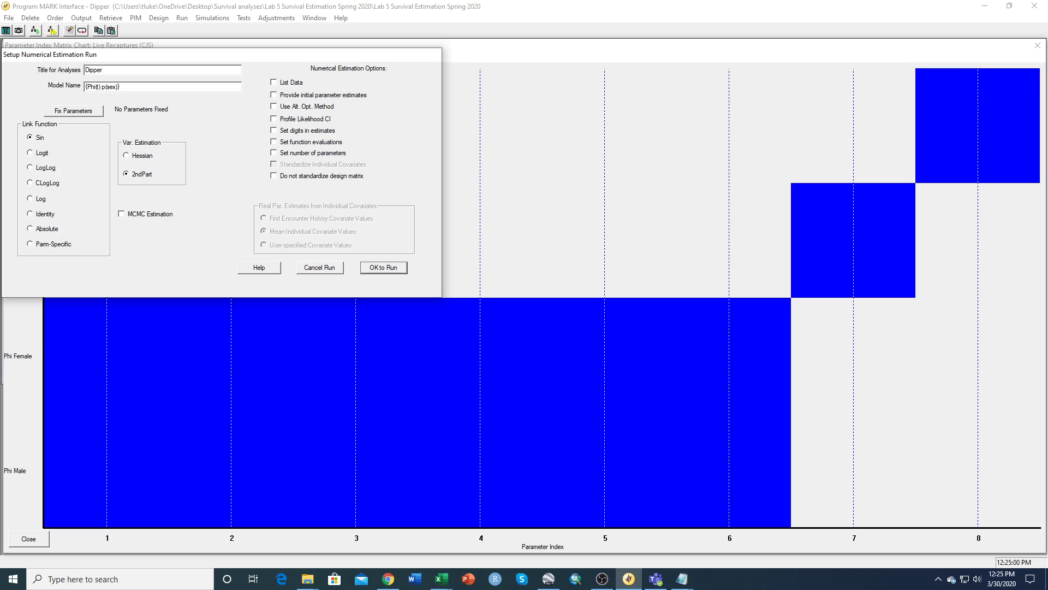
- Run the Phi(t) p(sex) model with an identity design matrix, append its output to the results database and close the chart
{"action": "left_click", "coordinate": [379, 263]}
{"action": "left_click", "coordinate": [544, 325]}
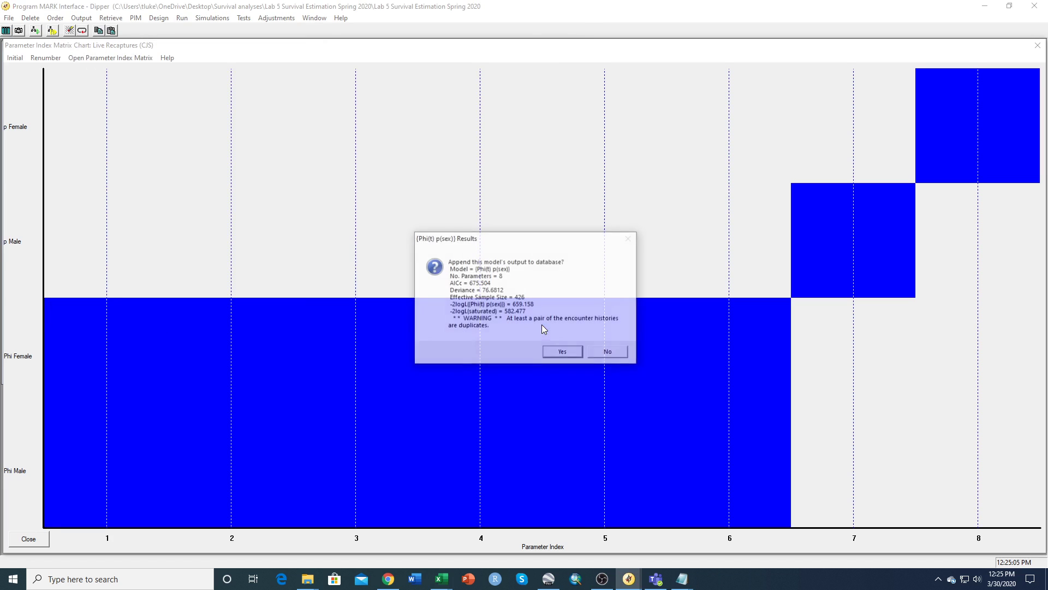
{"action": "left_click", "coordinate": [563, 351]}
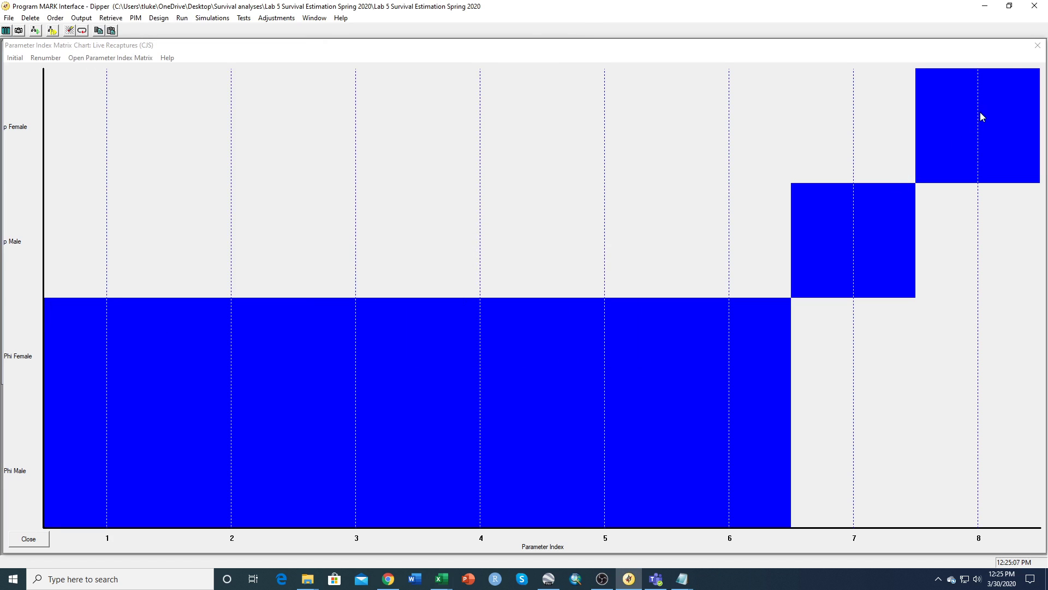
{"action": "left_click", "coordinate": [1037, 45]}
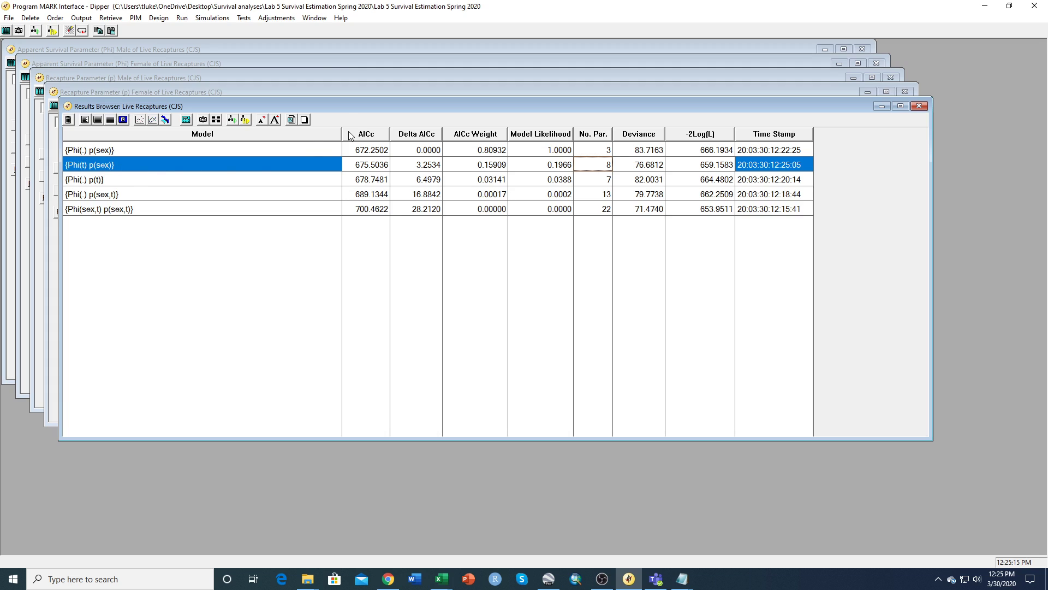
- Reopen the Parameter Index Chart and set both female and male survival to Constant
{"action": "left_click", "coordinate": [136, 19]}
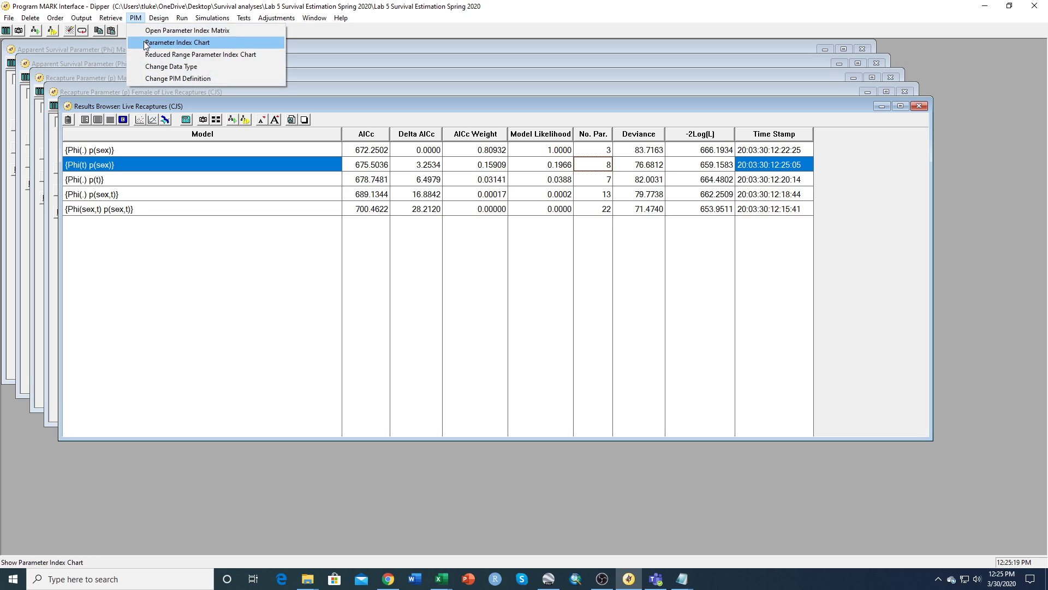
{"action": "left_click", "coordinate": [146, 44]}
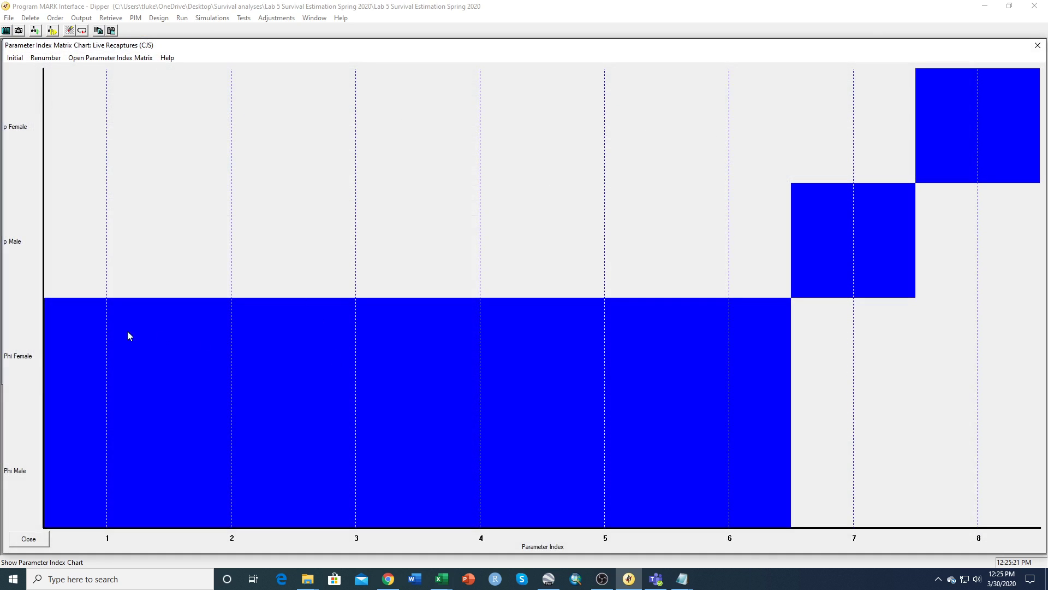
{"action": "right_click", "coordinate": [74, 351]}
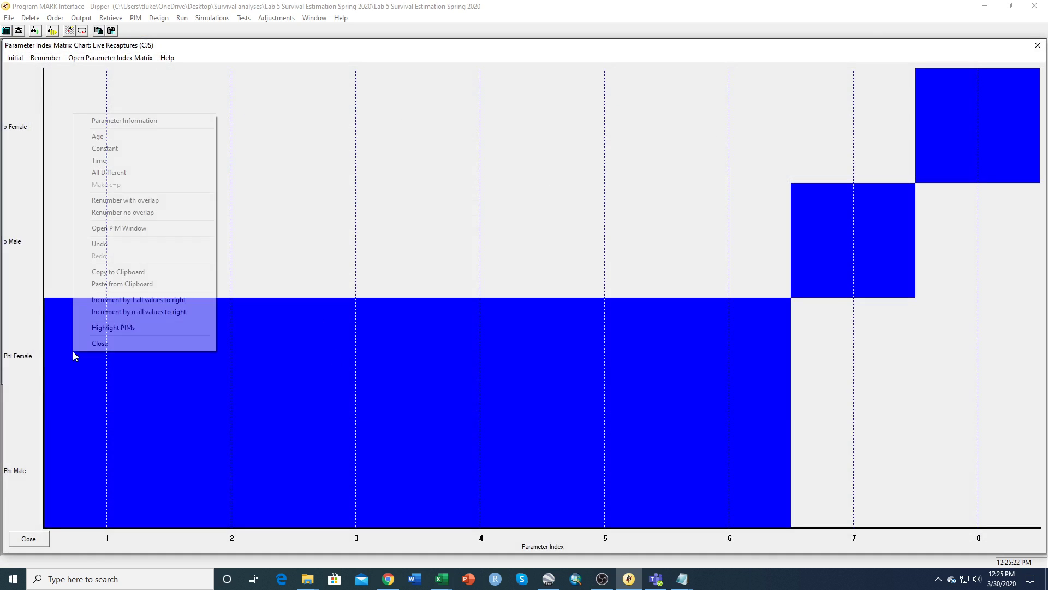
{"action": "left_click", "coordinate": [119, 147]}
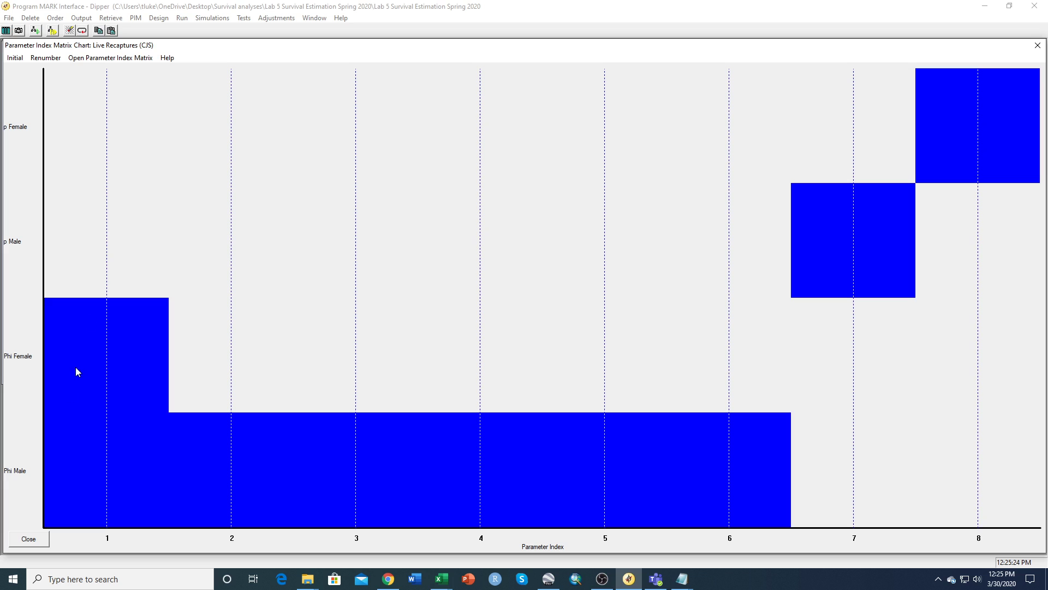
{"action": "right_click", "coordinate": [60, 473]}
{"action": "left_click", "coordinate": [114, 271]}
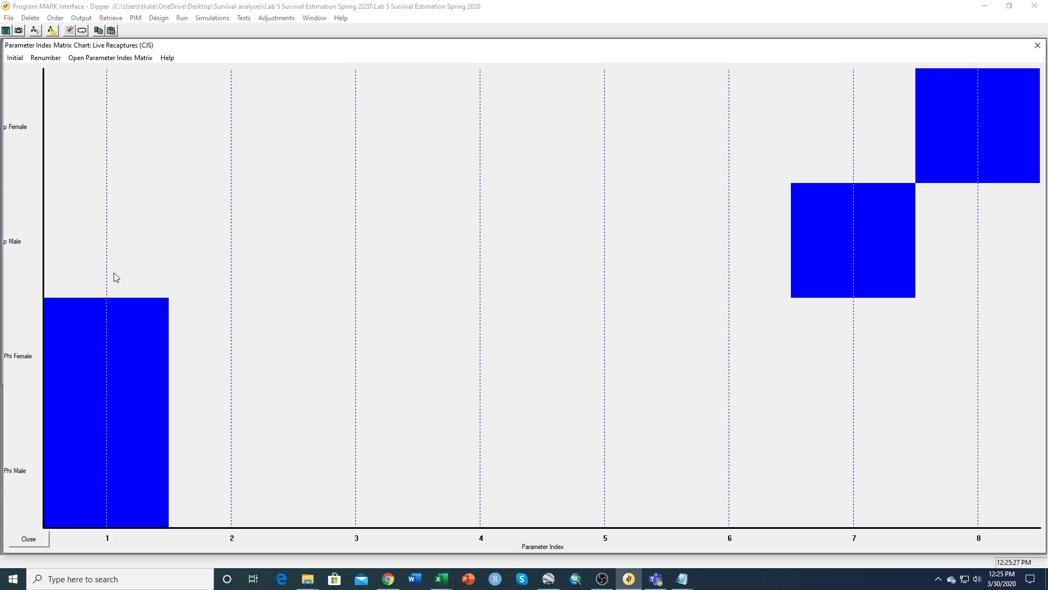
- Move the female survival block to index 2 and renumber the parameter indices with overlap
{"action": "left_click_drag", "start_coordinate": [77, 334], "coordinate": [199, 336]}
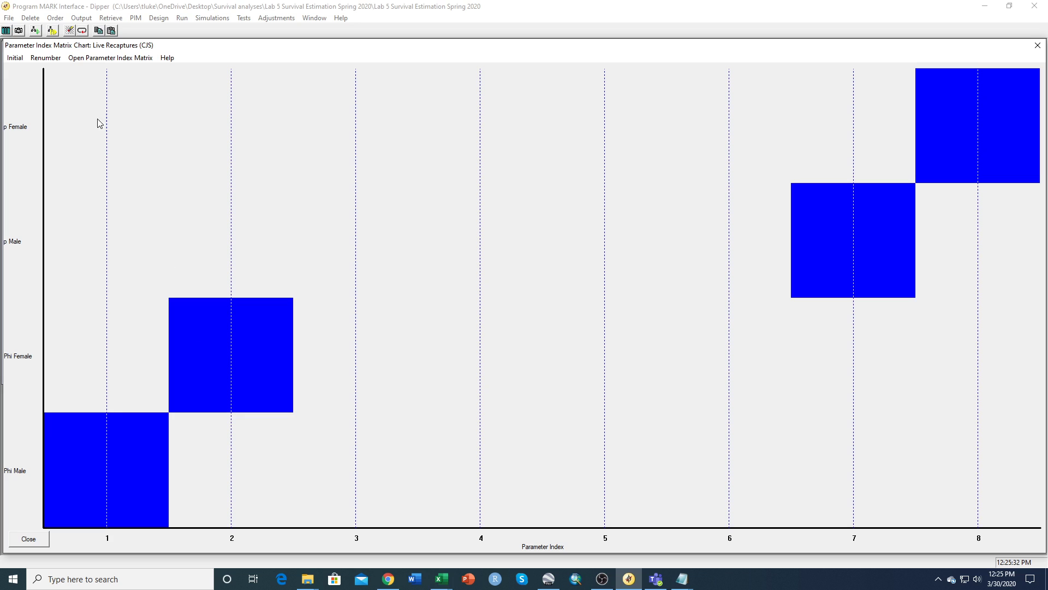
{"action": "left_click", "coordinate": [46, 59]}
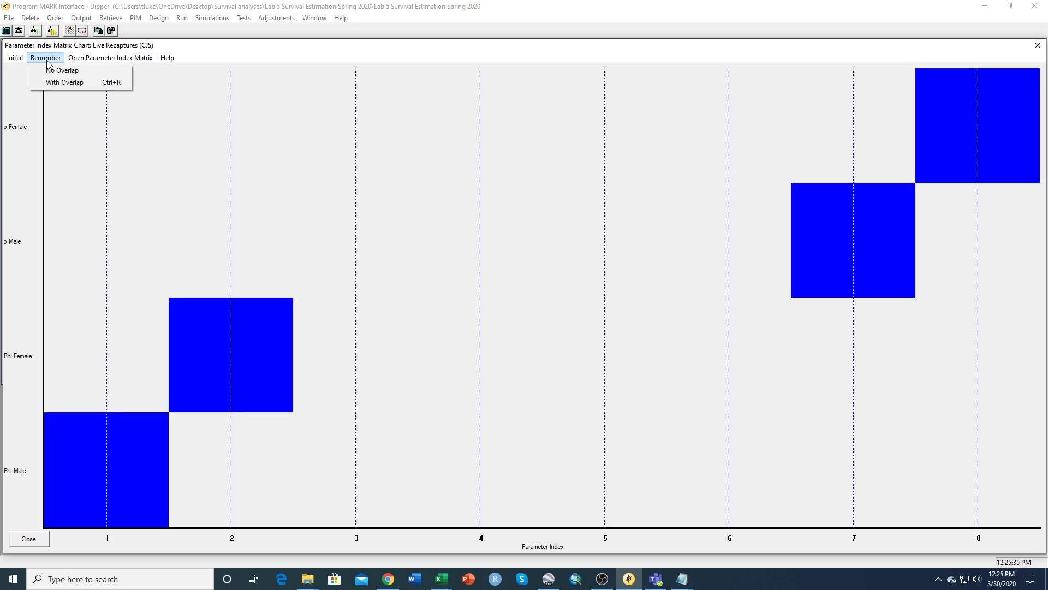
{"action": "left_click", "coordinate": [49, 80]}
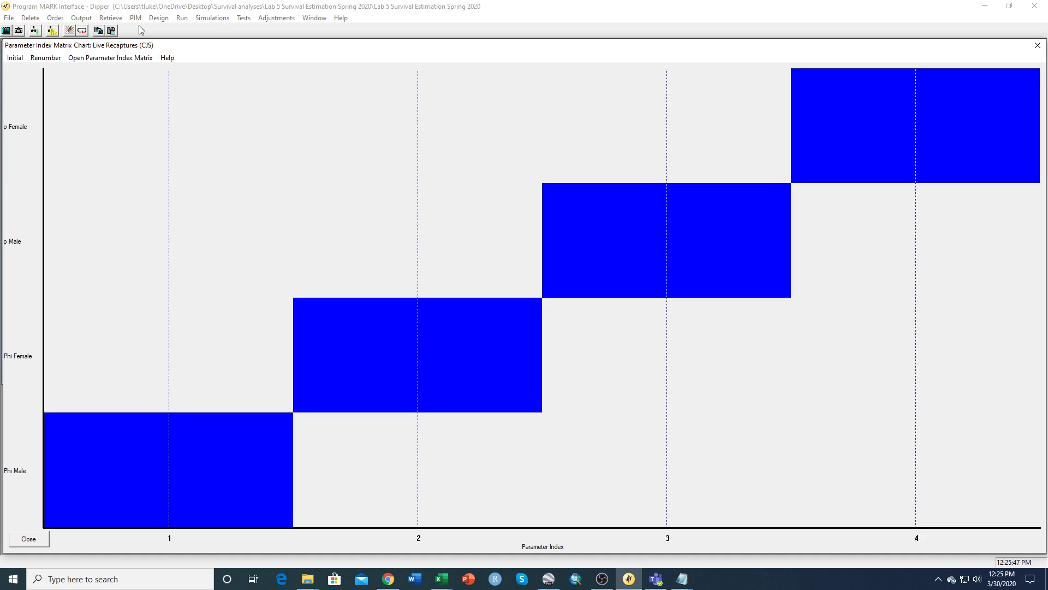
- Set up a run of the current model under the model name Phi(sex) p(sex)
{"action": "left_click", "coordinate": [182, 19]}
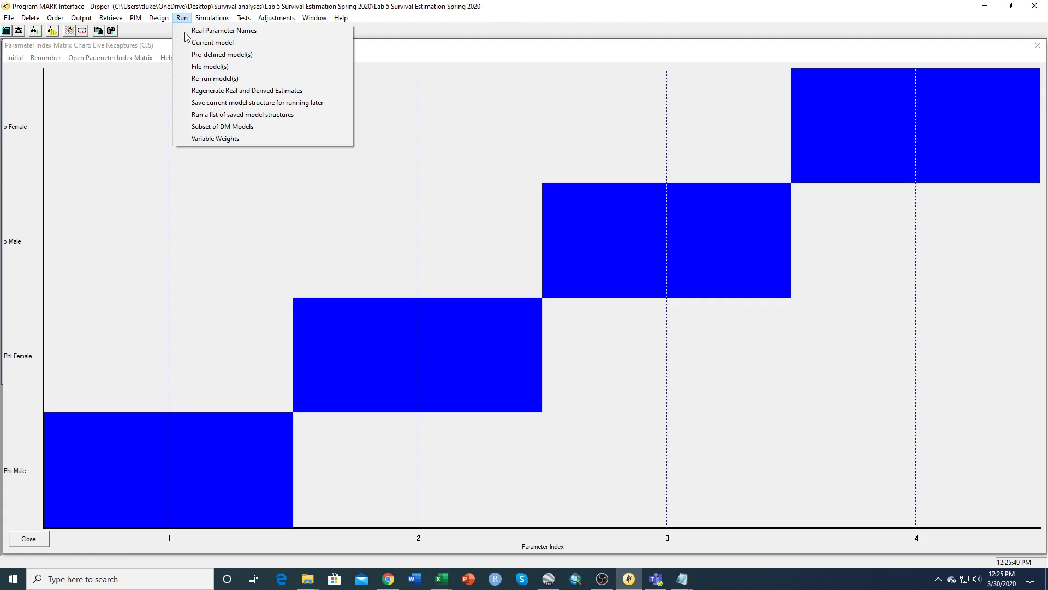
{"action": "left_click", "coordinate": [188, 41]}
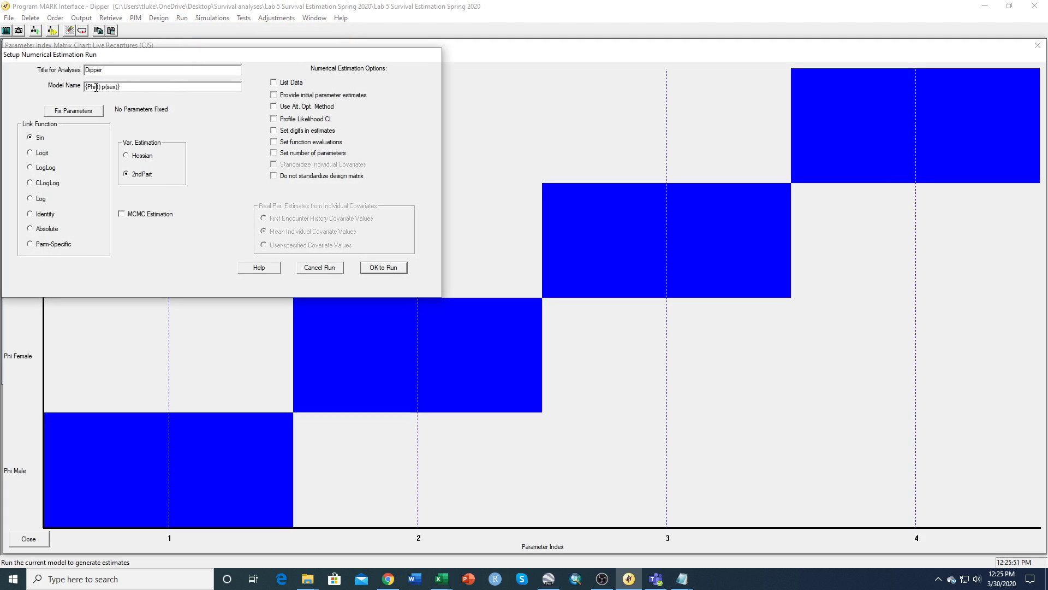
{"action": "left_click", "coordinate": [97, 86]}
{"action": "left_click", "coordinate": [97, 86]}
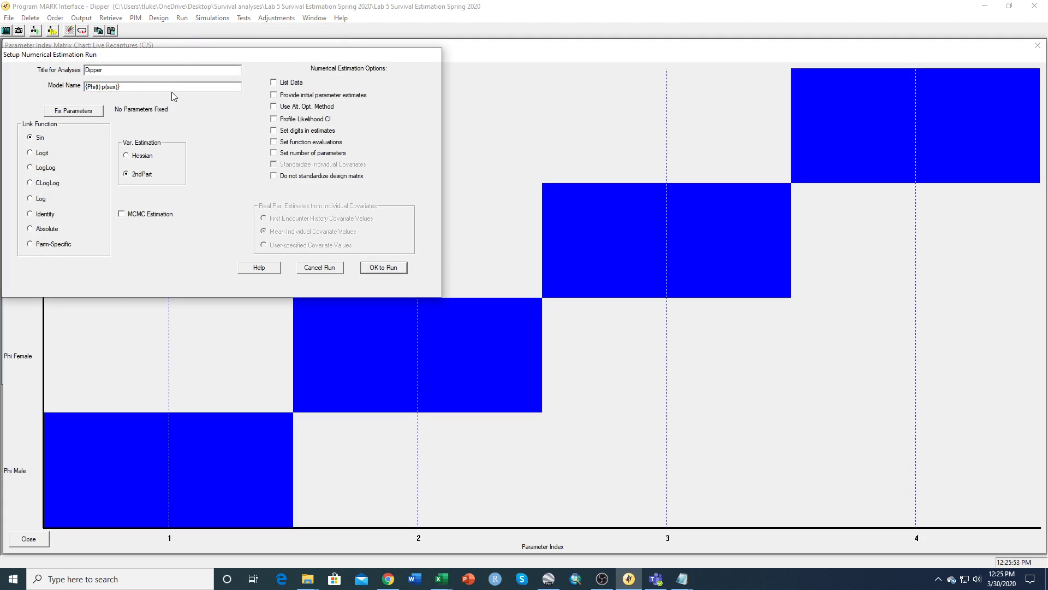
{"action": "key", "text": "BackSpace"}
{"action": "type", "text": "sex"}
- Run the Phi(sex) p(sex) model with an identity design matrix, append its output to the results database and close the chart
{"action": "left_click", "coordinate": [395, 270]}
{"action": "left_click", "coordinate": [553, 326]}
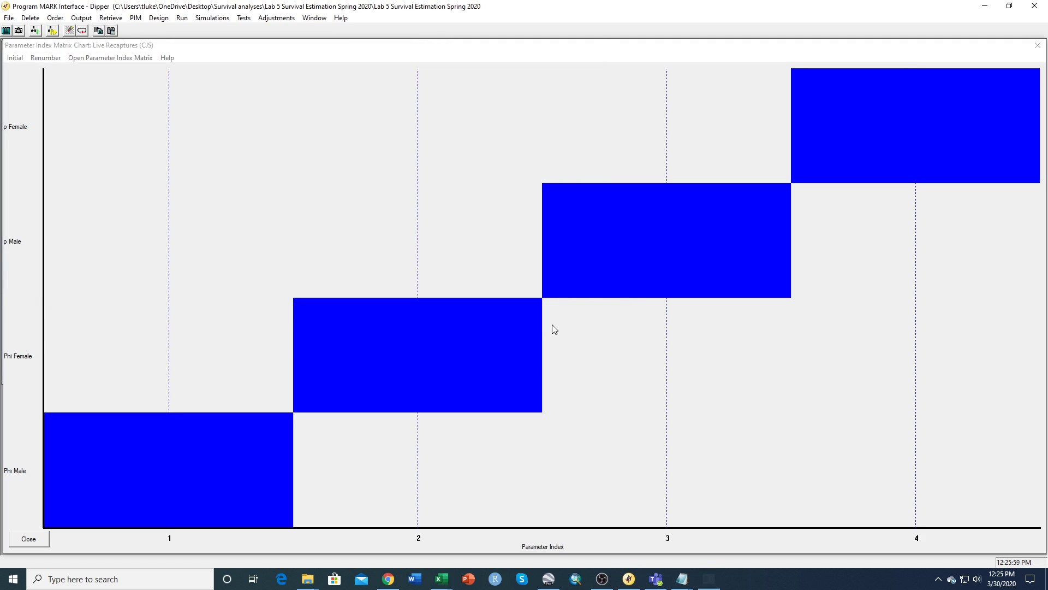
{"action": "left_click", "coordinate": [564, 353]}
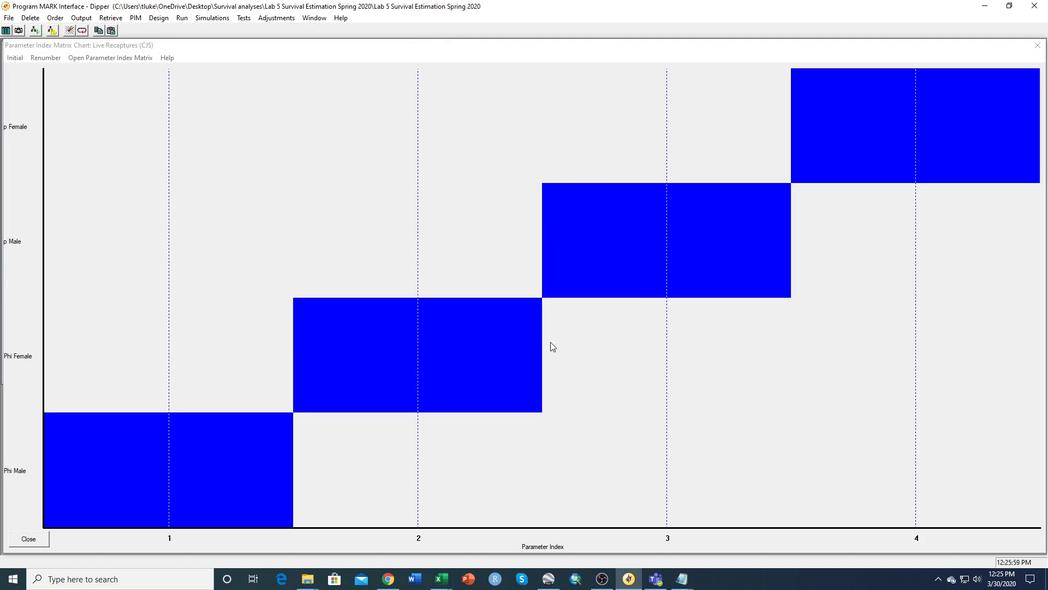
{"action": "left_click", "coordinate": [1037, 45]}
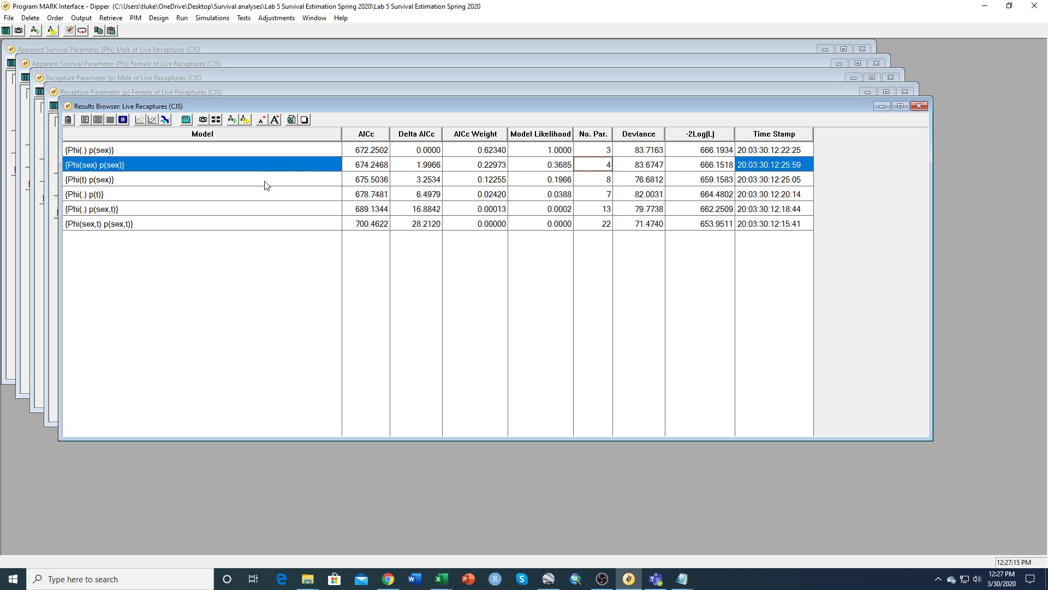
- Retrieve the Phi(t) p(sex) model from the results and open its Parameter Index Chart
{"action": "left_click", "coordinate": [216, 184]}
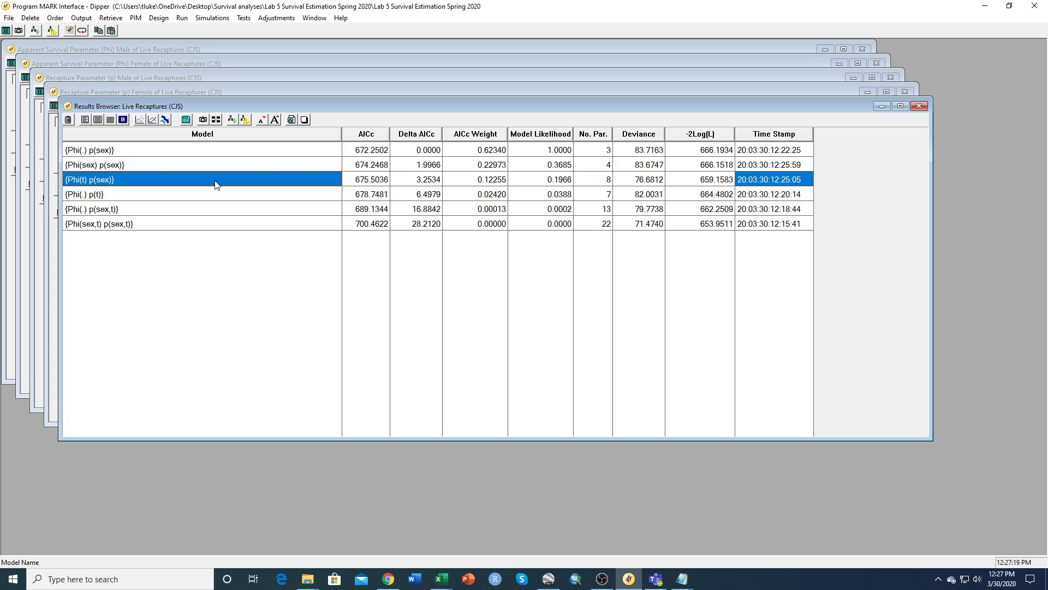
{"action": "left_click", "coordinate": [215, 120]}
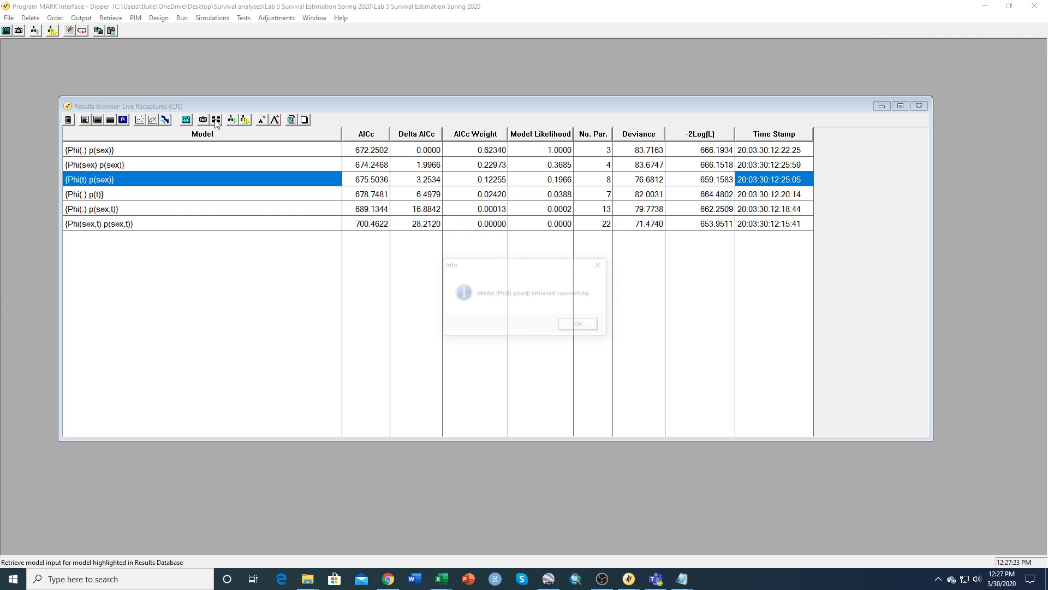
{"action": "left_click", "coordinate": [580, 326]}
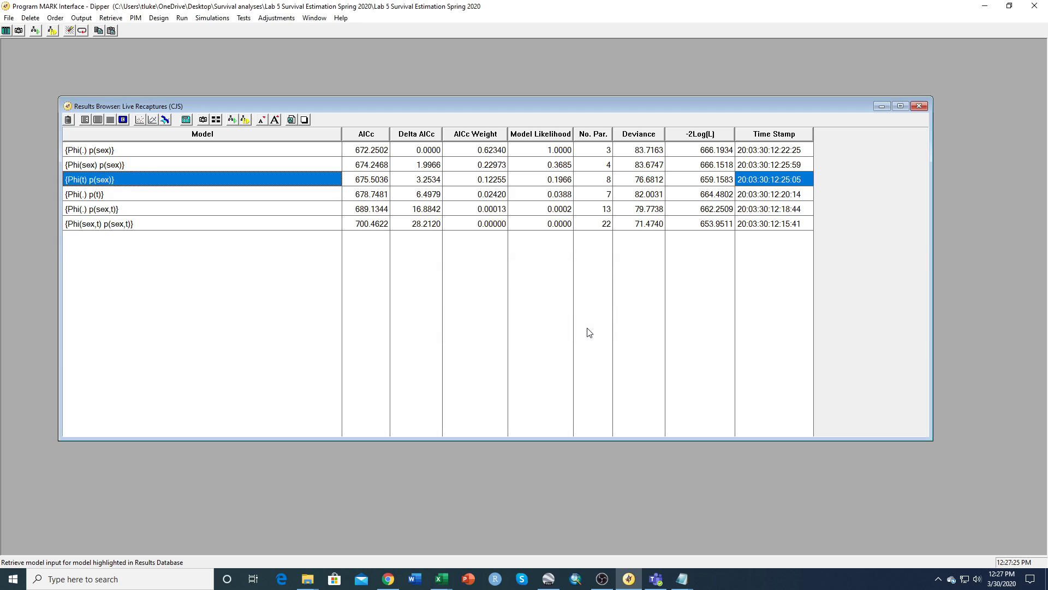
{"action": "left_click", "coordinate": [202, 120]}
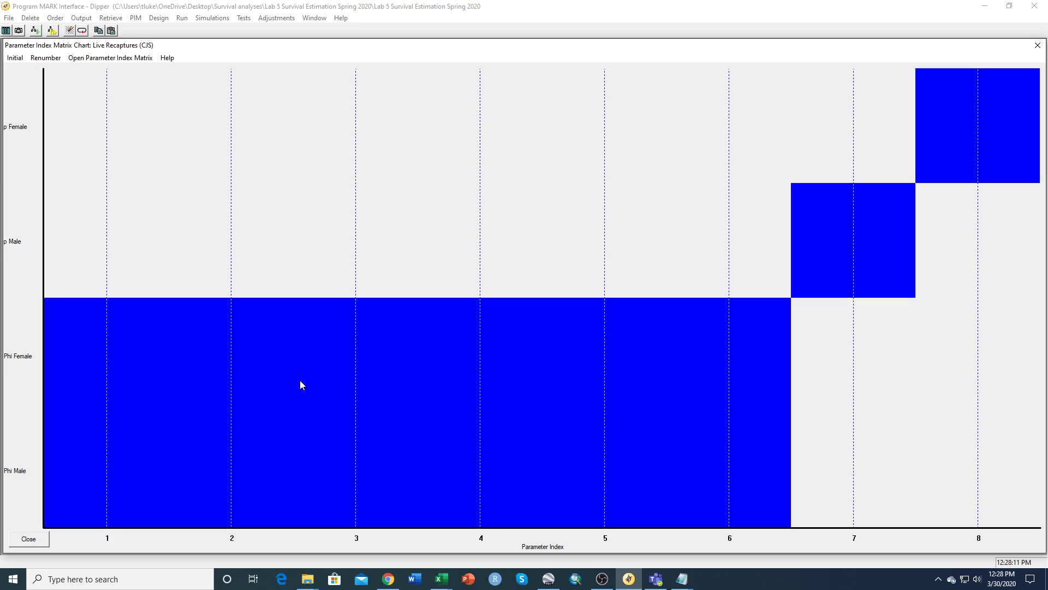
- In the female survival row, move blocks 4, 5 and 6 to index 1 and block 3 to index 2
{"action": "left_click", "coordinate": [496, 349]}
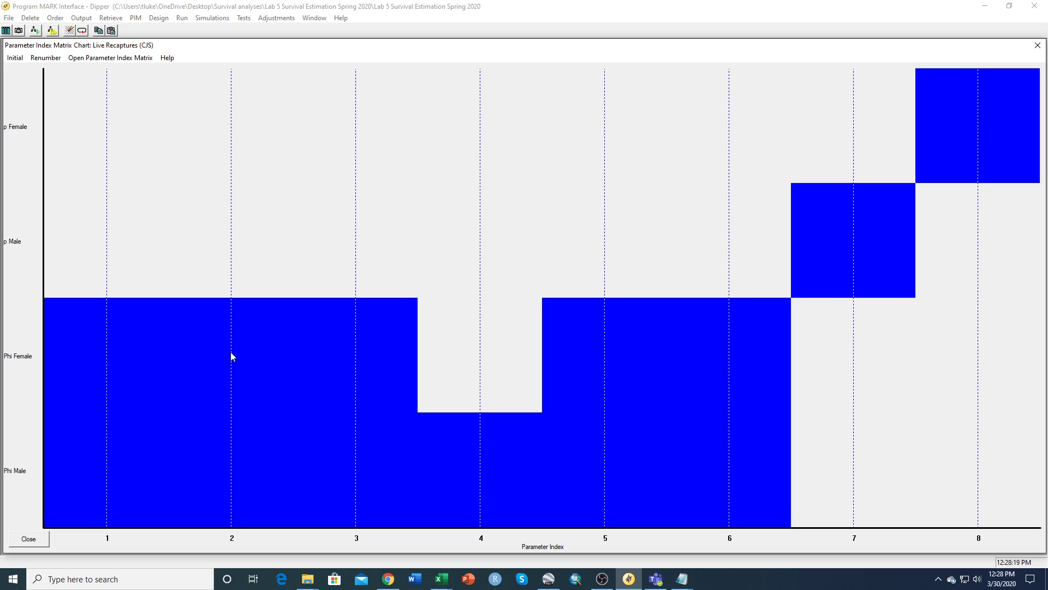
{"action": "left_click", "coordinate": [576, 355]}
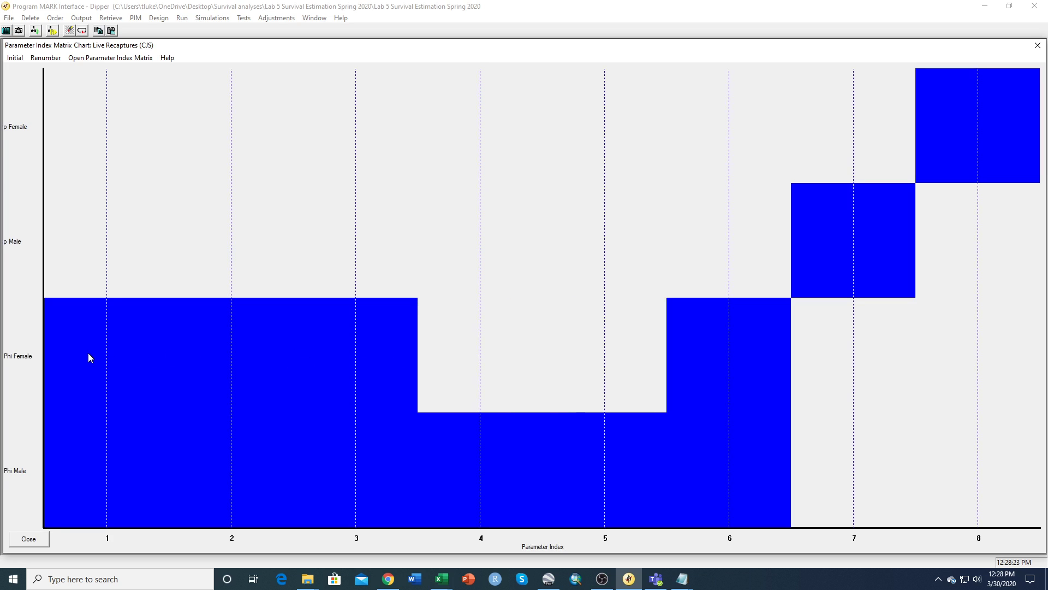
{"action": "left_click_drag", "start_coordinate": [702, 359], "coordinate": [81, 363]}
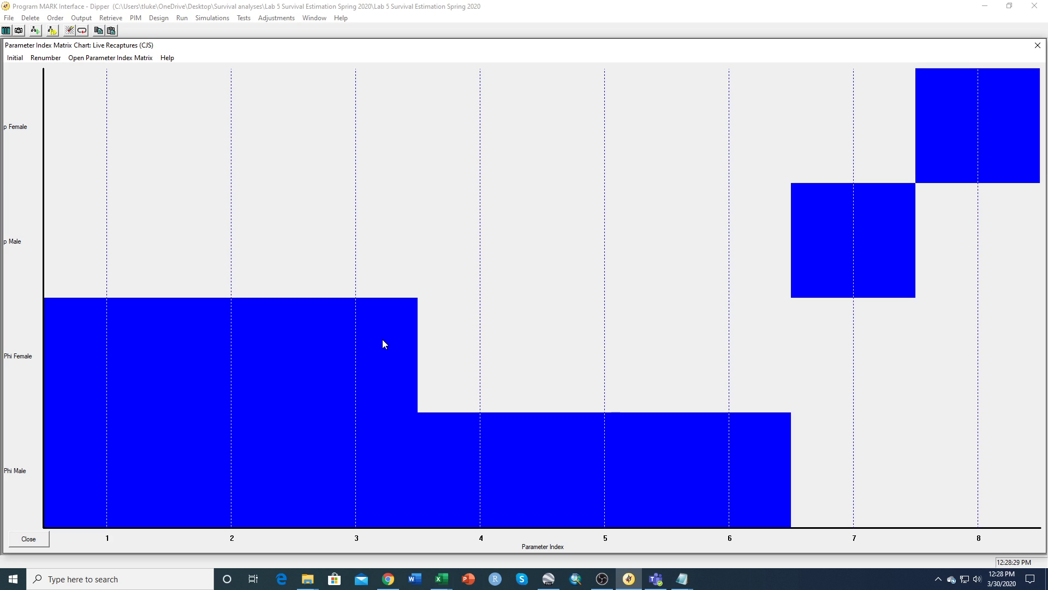
{"action": "left_click_drag", "start_coordinate": [382, 339], "coordinate": [244, 340]}
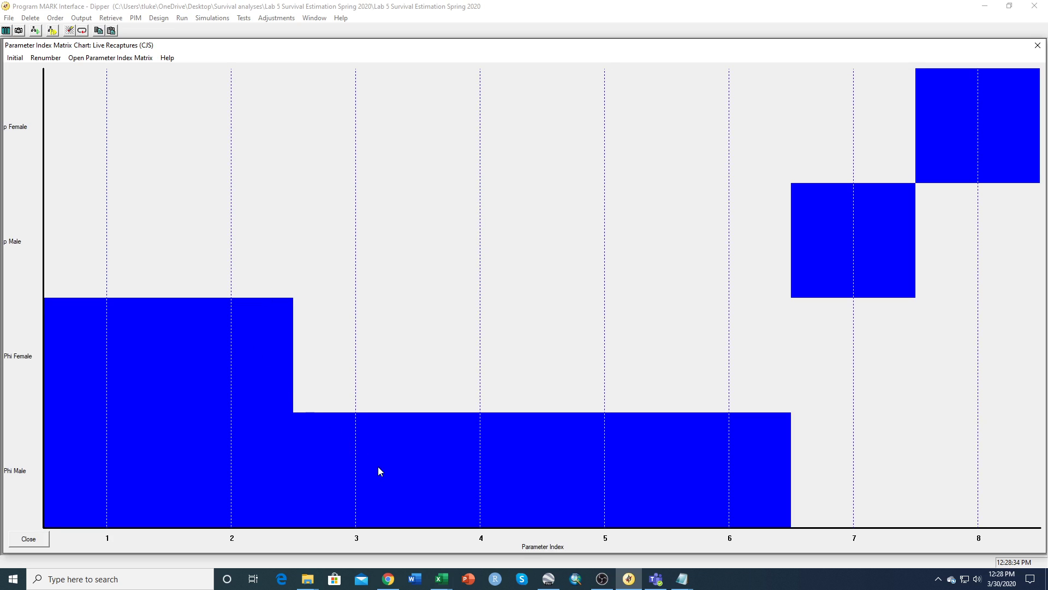
- Move male survival blocks 4, 5 and 6 to index 1 and block 3 to index 2, and renumber the indices with overlap
{"action": "left_click_drag", "start_coordinate": [496, 482], "coordinate": [109, 484]}
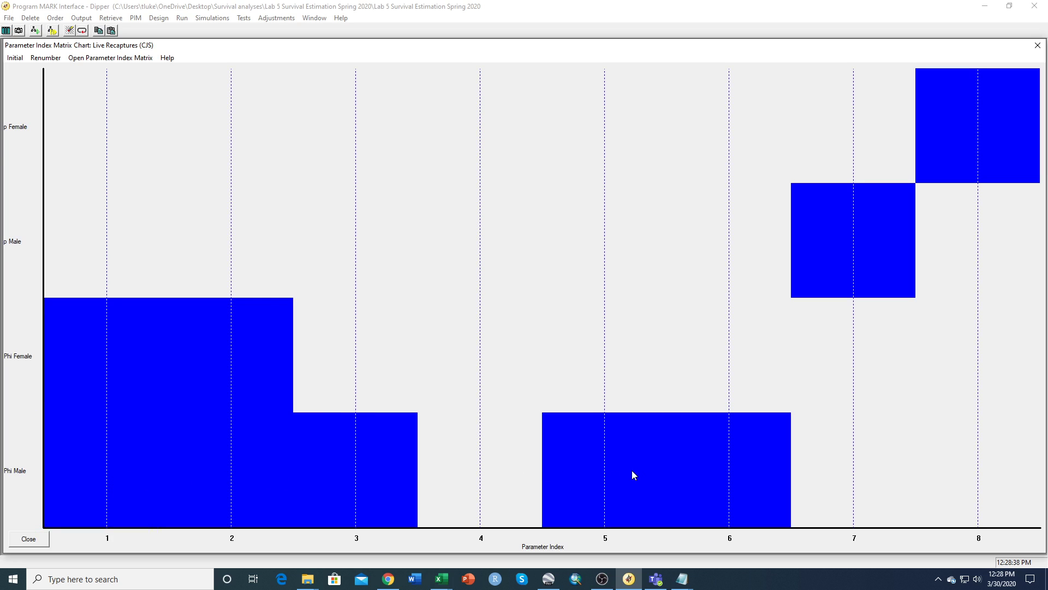
{"action": "left_click_drag", "start_coordinate": [632, 470], "coordinate": [118, 467]}
{"action": "left_click_drag", "start_coordinate": [702, 447], "coordinate": [164, 449]}
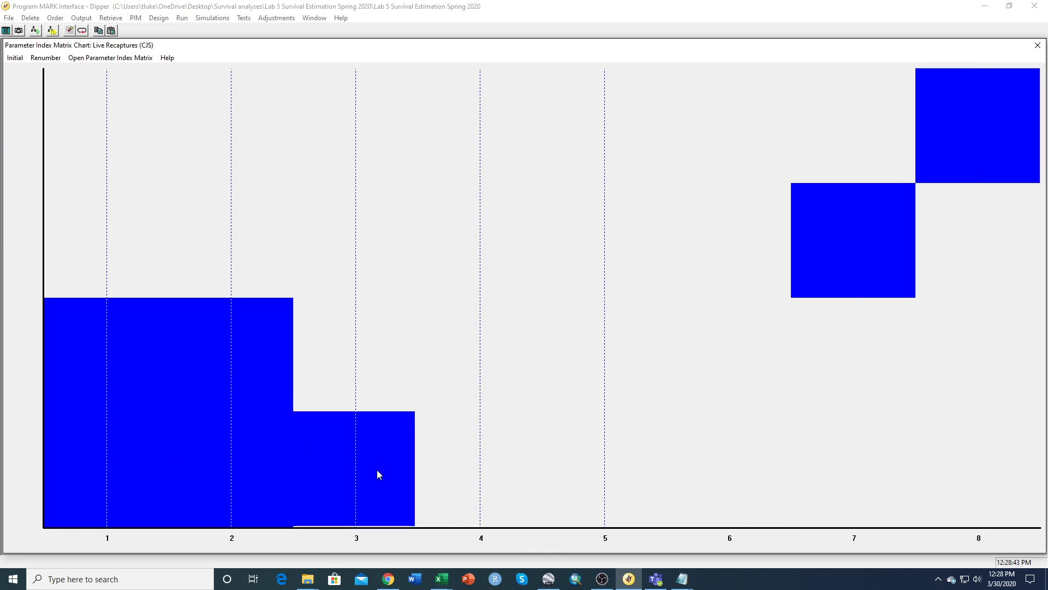
{"action": "left_click_drag", "start_coordinate": [376, 481], "coordinate": [267, 480]}
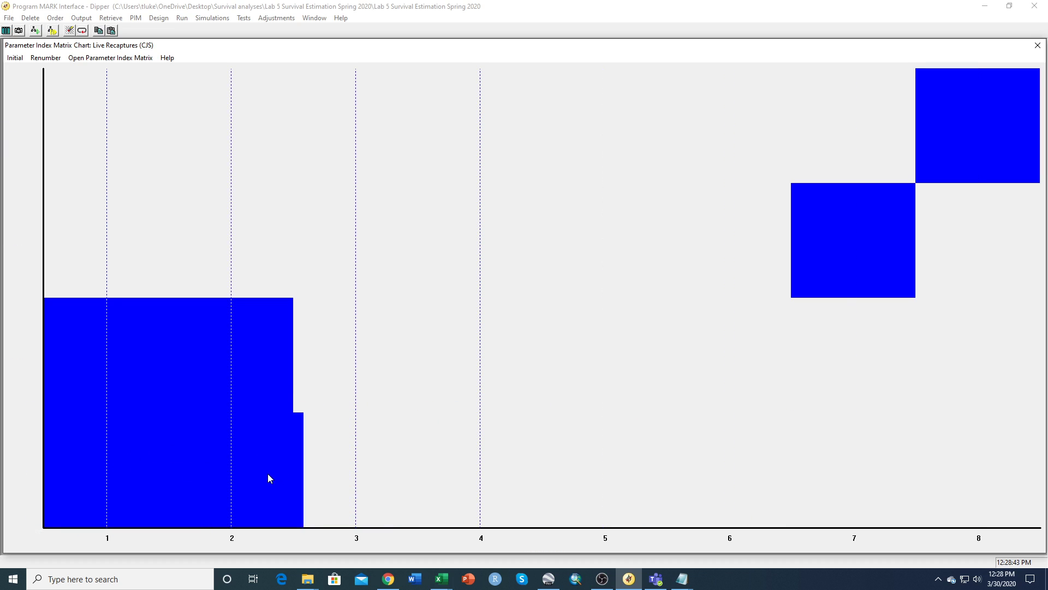
{"action": "left_click", "coordinate": [52, 58]}
{"action": "left_click", "coordinate": [77, 84]}
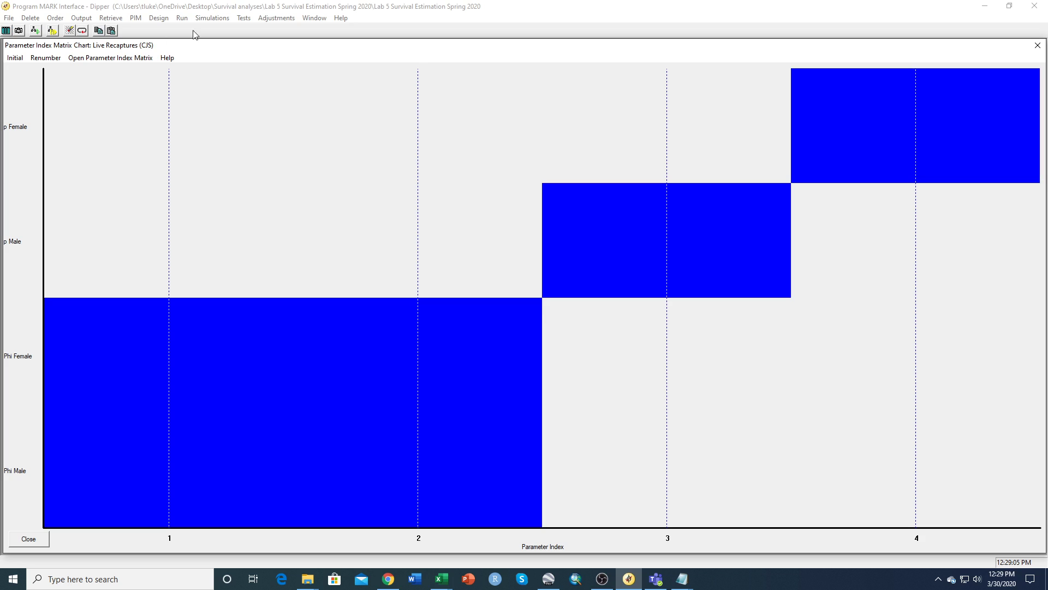
- Close the chart, open all four parameter index matrices and tile the windows to check the survival and recapture indices
{"action": "left_click", "coordinate": [1028, 48]}
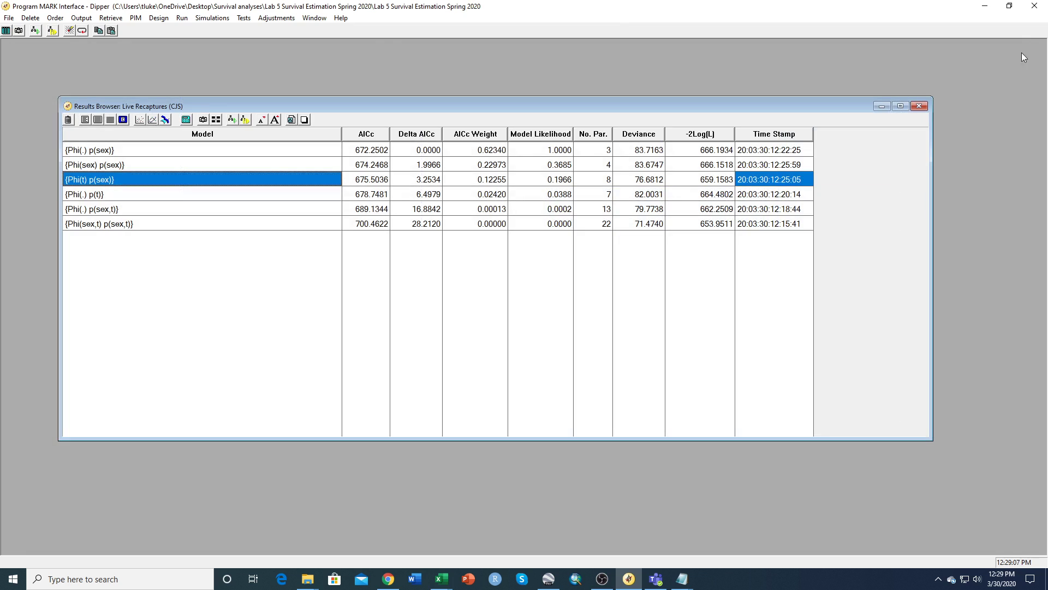
{"action": "left_click", "coordinate": [136, 18]}
{"action": "left_click", "coordinate": [142, 32]}
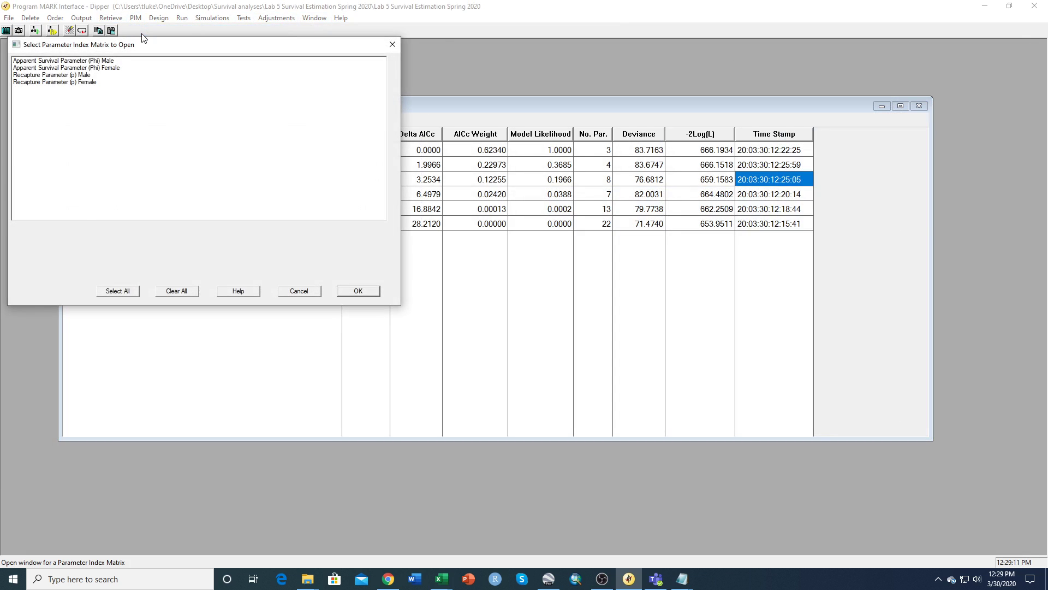
{"action": "left_click", "coordinate": [118, 291]}
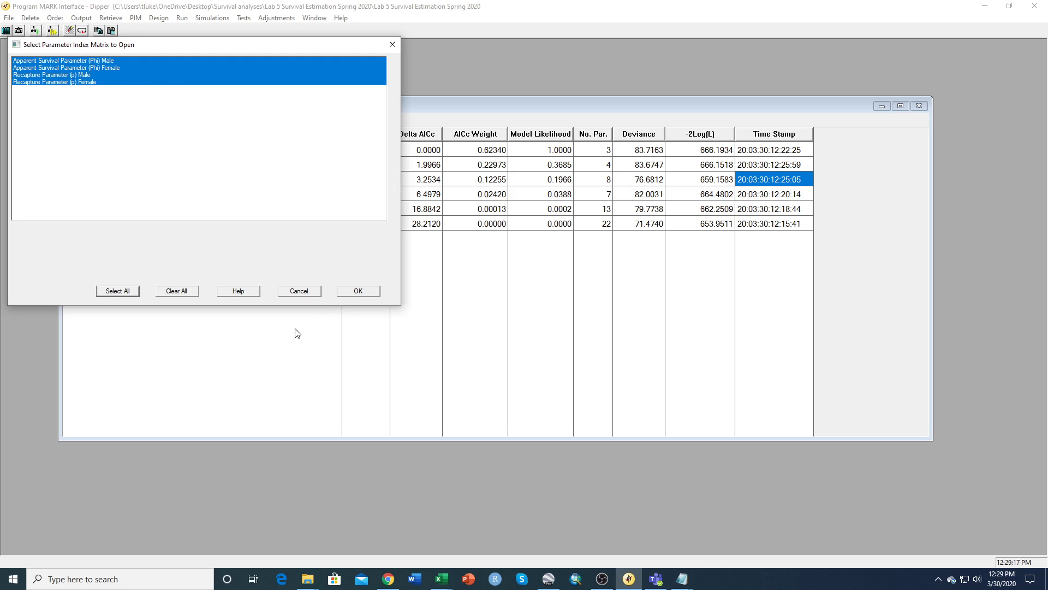
{"action": "left_click", "coordinate": [358, 291]}
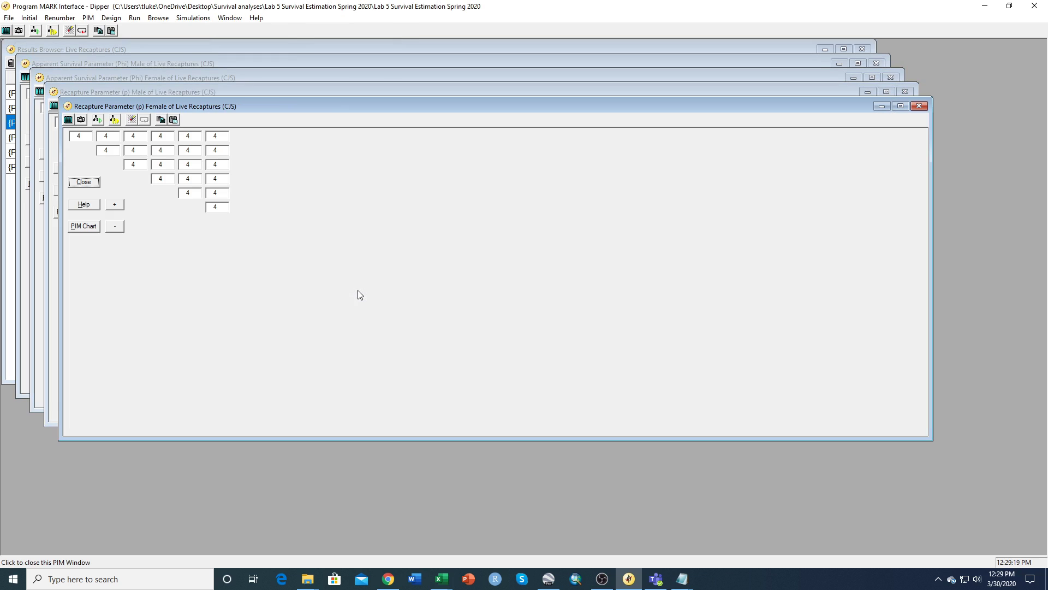
{"action": "left_click", "coordinate": [230, 18]}
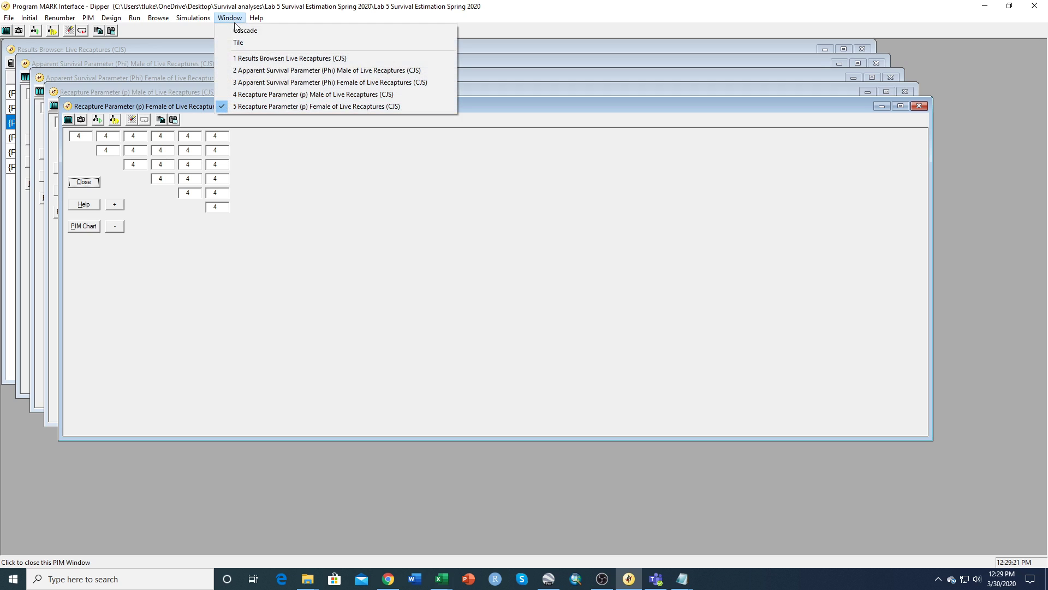
{"action": "left_click", "coordinate": [244, 42]}
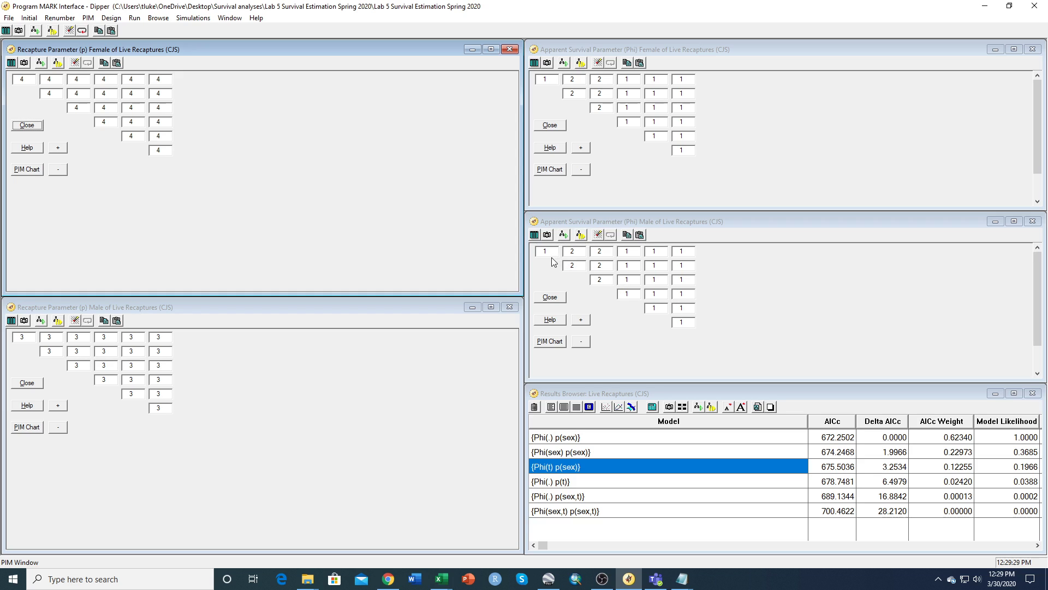
{"action": "left_click", "coordinate": [734, 217]}
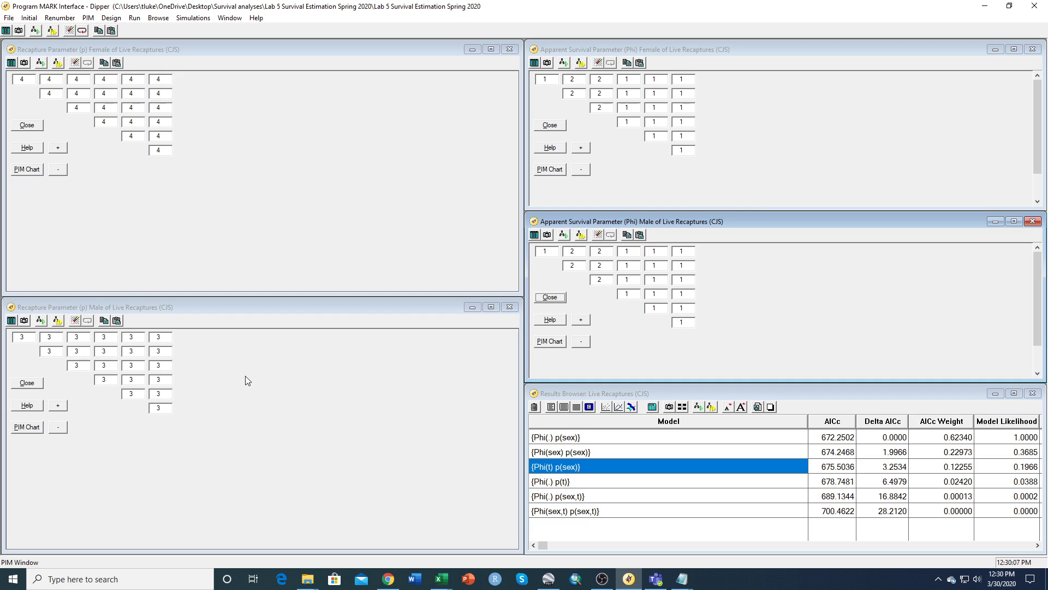
{"action": "left_click", "coordinate": [247, 309]}
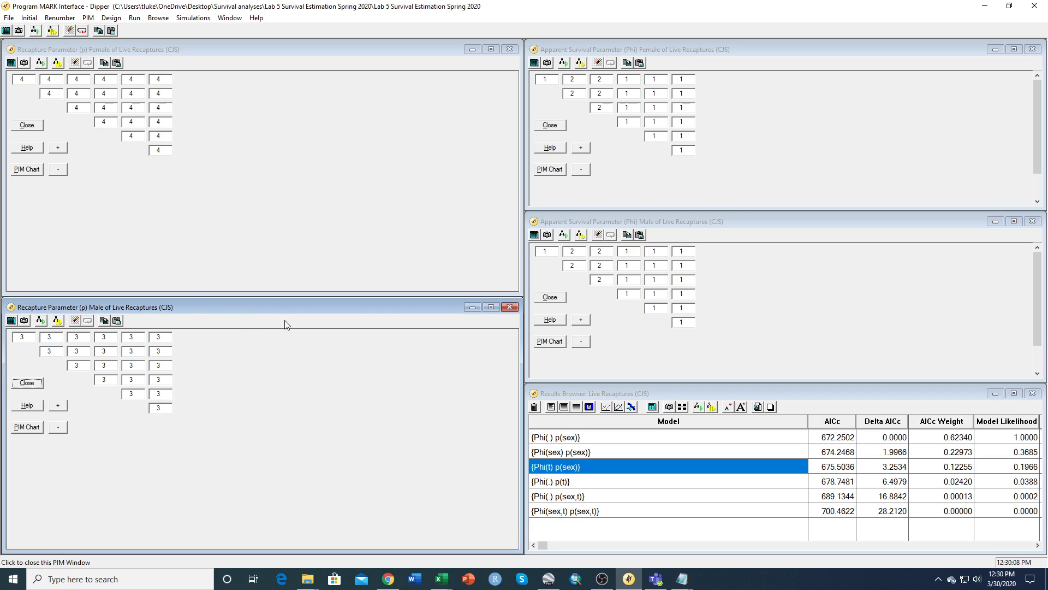
{"action": "left_click", "coordinate": [249, 52]}
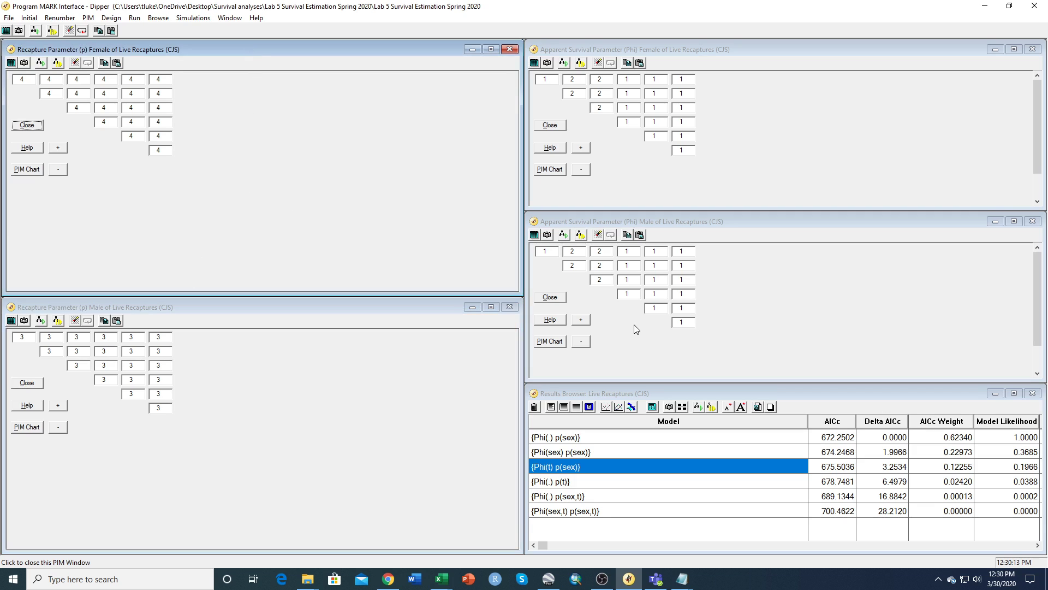
{"action": "left_click", "coordinate": [134, 18]}
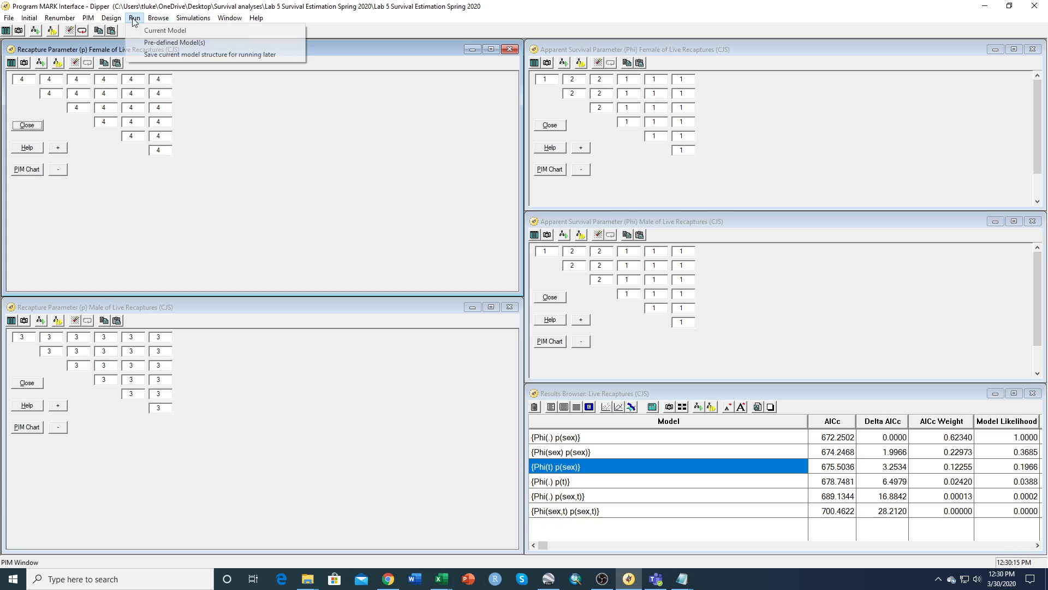
{"action": "left_click", "coordinate": [146, 31]}
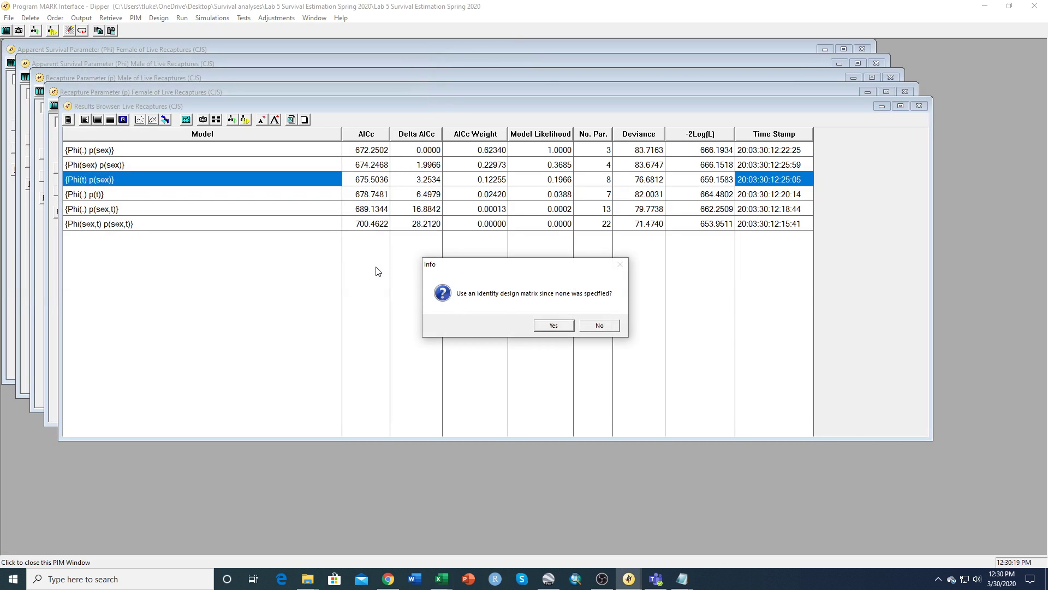
{"action": "left_click", "coordinate": [553, 328]}
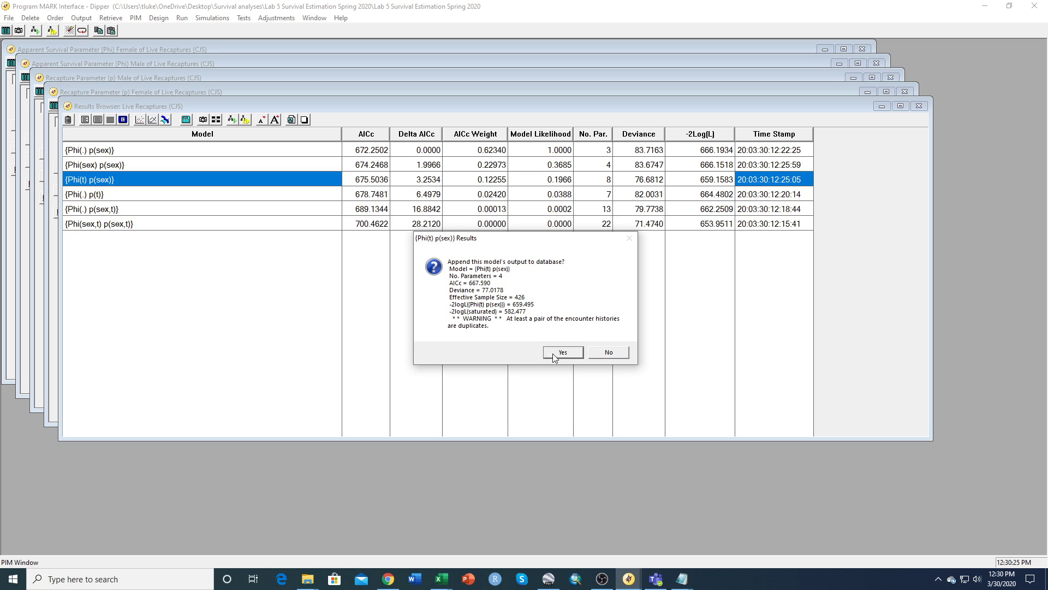
{"action": "left_click", "coordinate": [609, 353]}
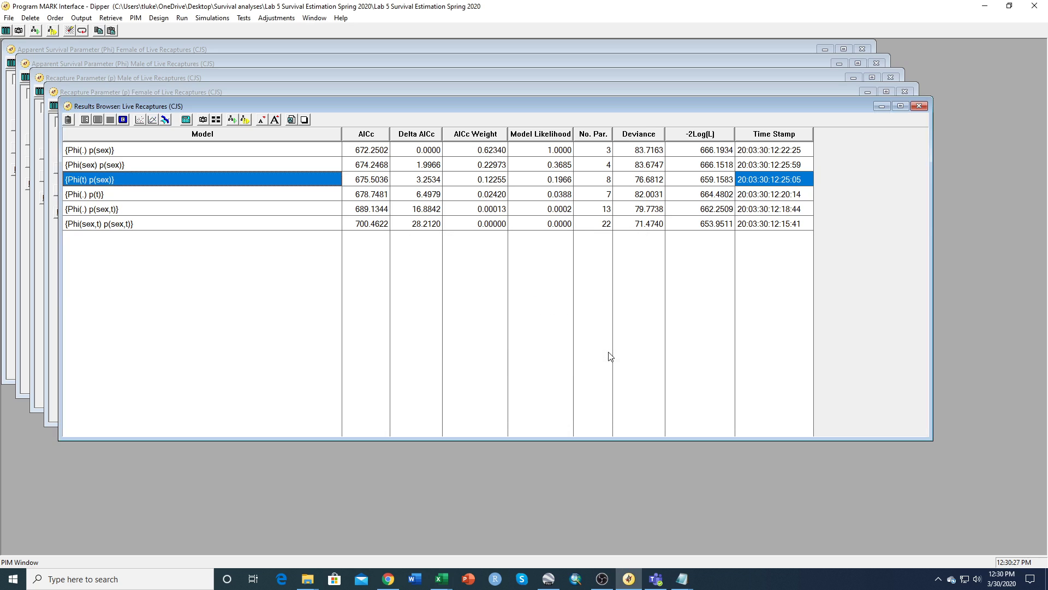
- Run the current model as Phi(flood) p(sex) with an identity design matrix and append its output to the results database
{"action": "left_click", "coordinate": [184, 22]}
{"action": "left_click", "coordinate": [190, 34]}
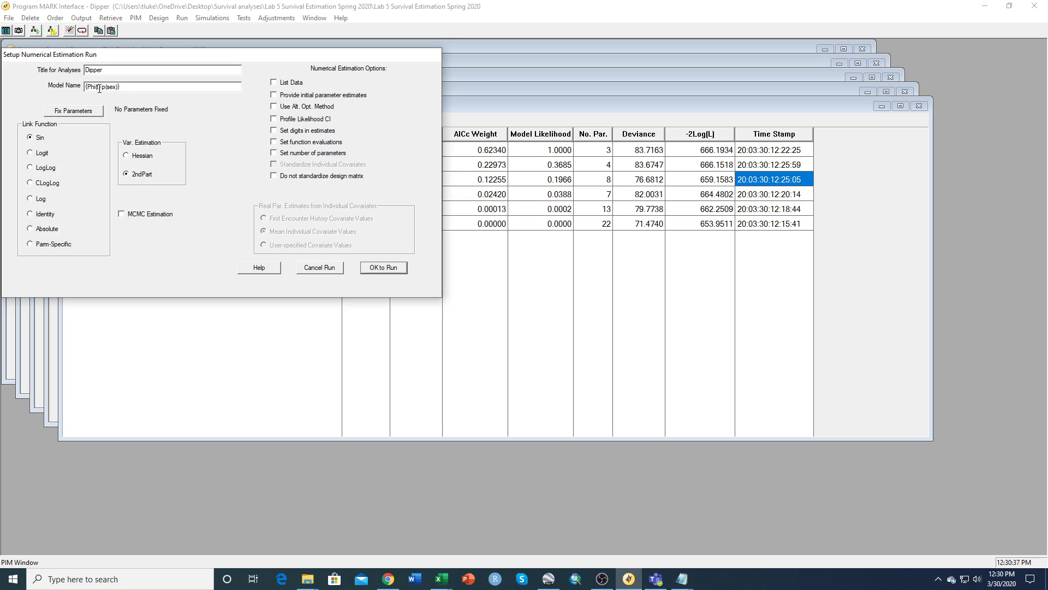
{"action": "left_click_drag", "start_coordinate": [102, 87], "coordinate": [95, 88]}
{"action": "type", "text": "flood"}
{"action": "left_click", "coordinate": [378, 267]}
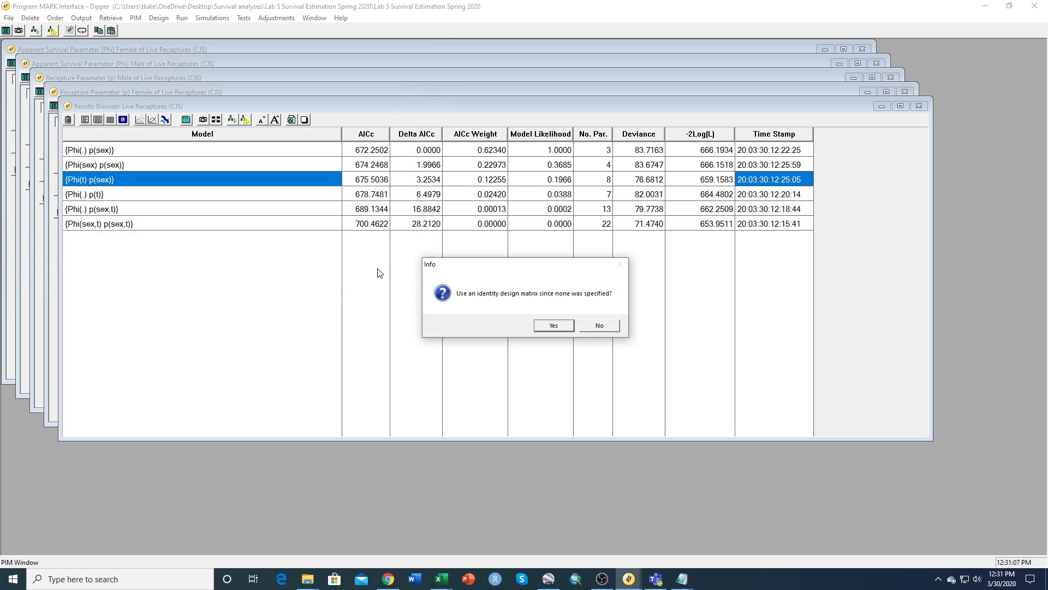
{"action": "left_click", "coordinate": [548, 327]}
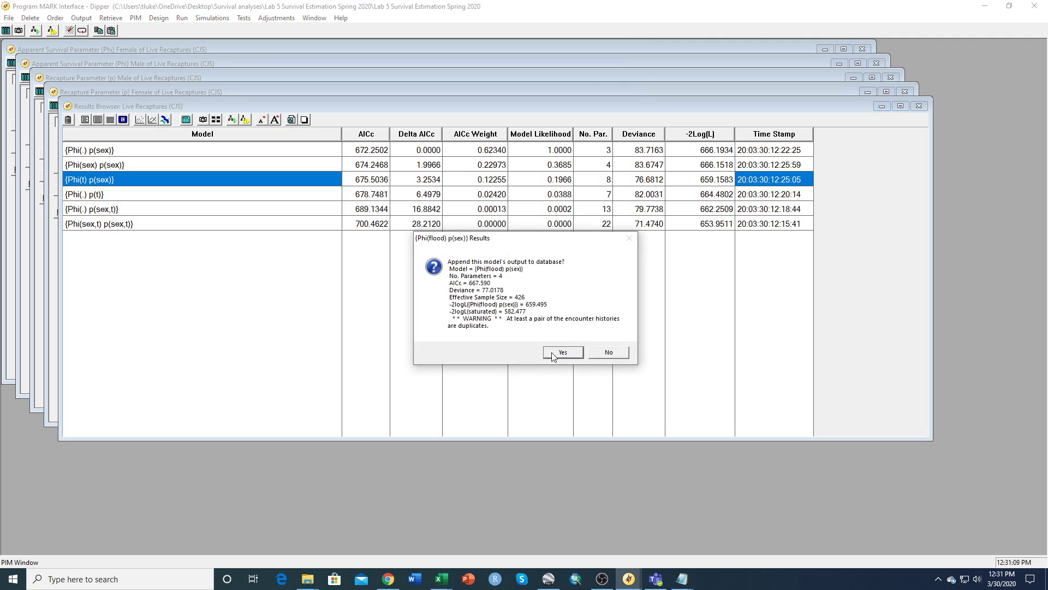
{"action": "left_click", "coordinate": [551, 352]}
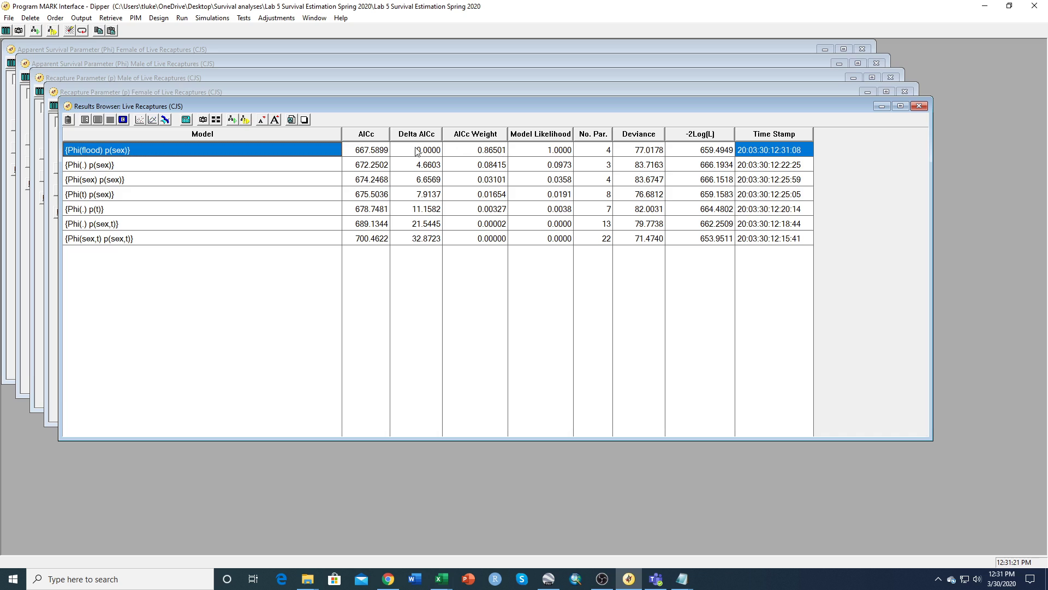
- View the real parameter estimates of the Phi(flood) p(sex) model, examine both Phi estimates, and close the output
{"action": "left_click", "coordinate": [112, 120]}
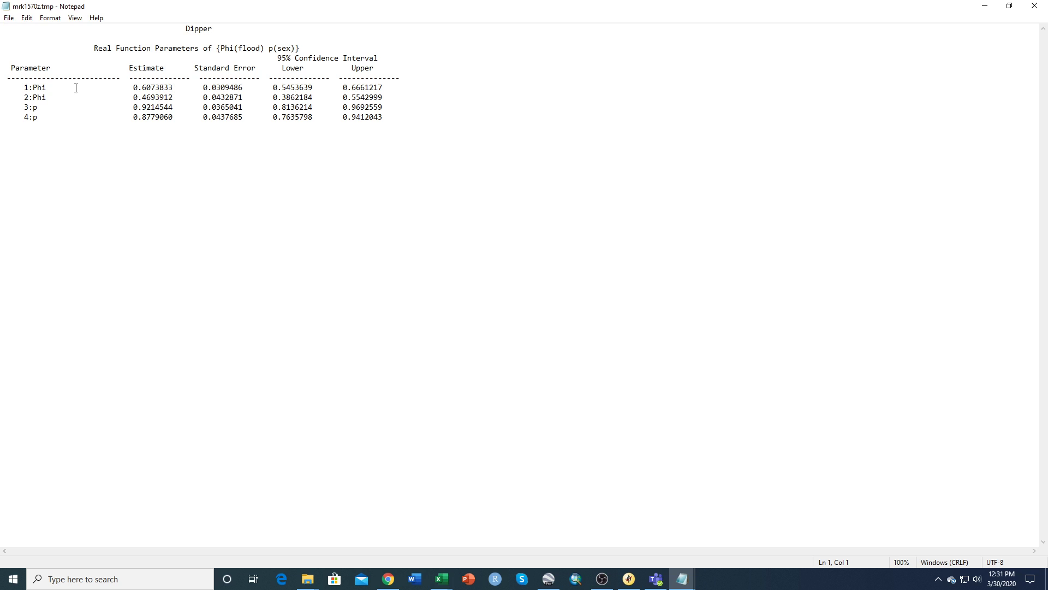
{"action": "left_click_drag", "start_coordinate": [20, 87], "coordinate": [177, 87]}
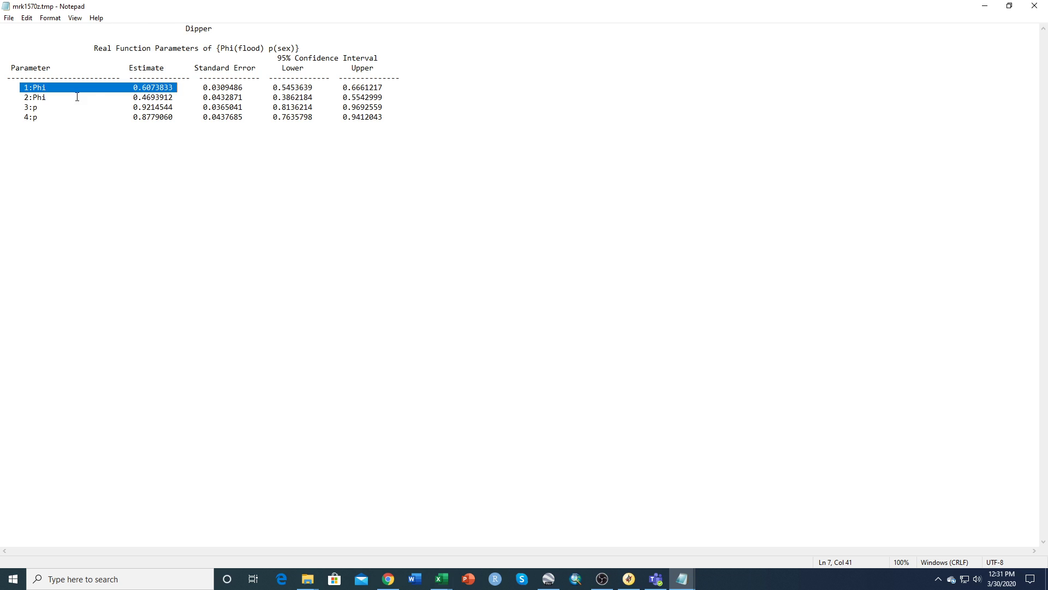
{"action": "left_click_drag", "start_coordinate": [5, 98], "coordinate": [162, 100]}
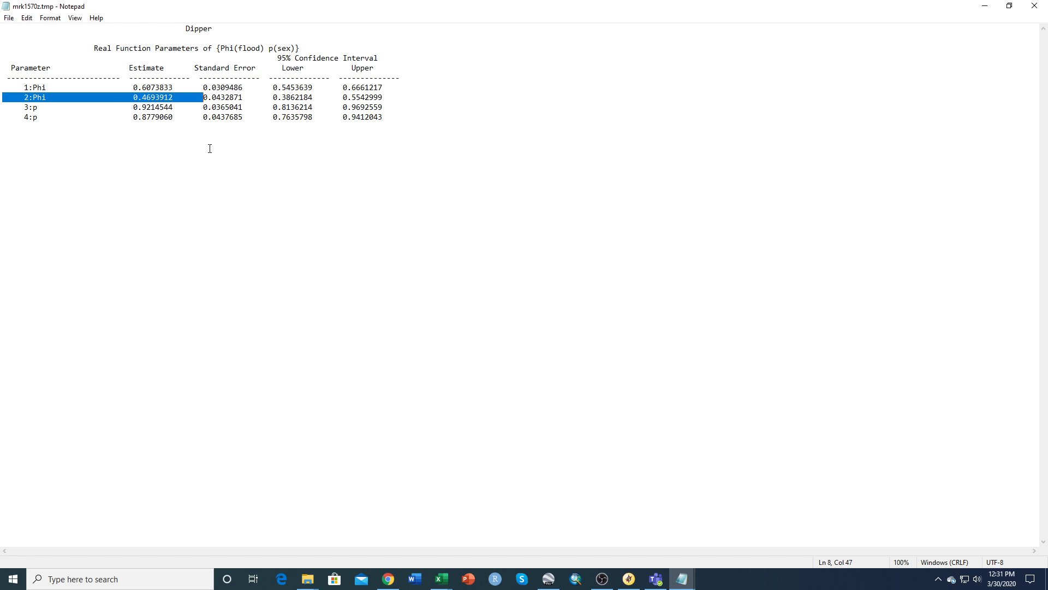
{"action": "left_click", "coordinate": [1040, 10]}
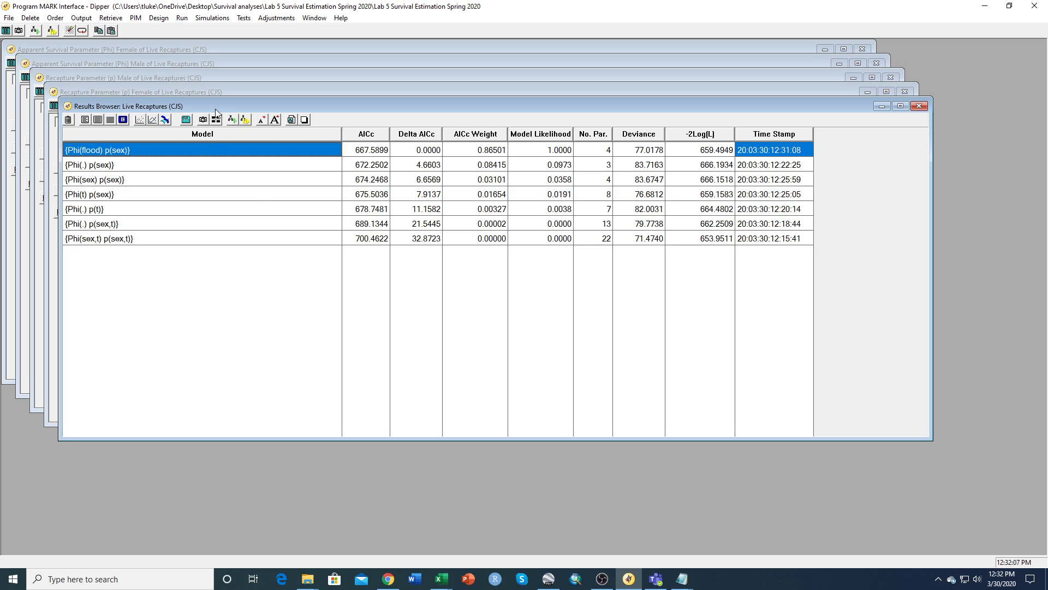
{"action": "left_click", "coordinate": [272, 19]}
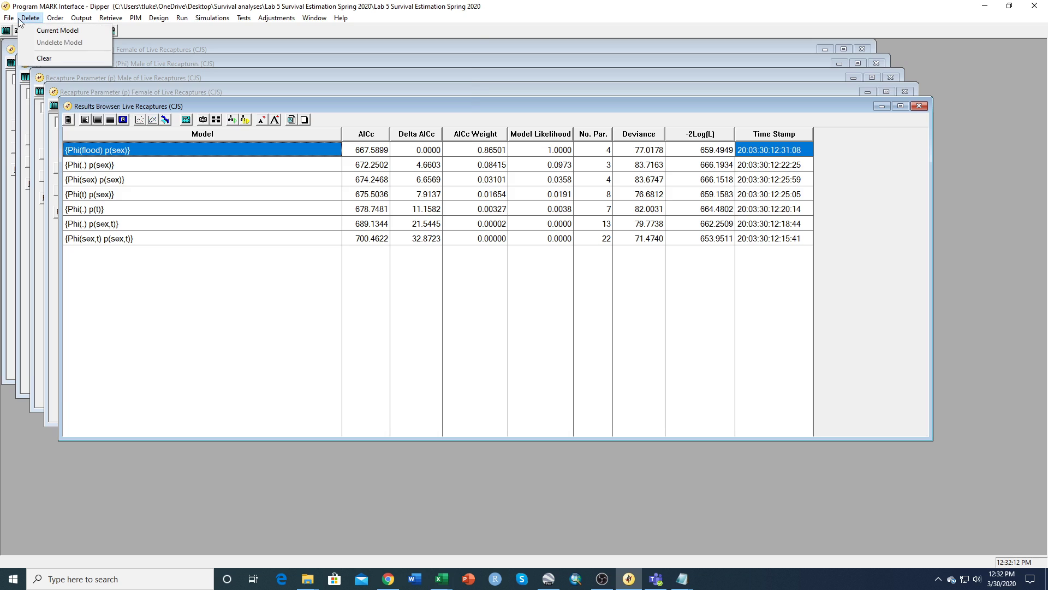
{"action": "mouse_move", "coordinate": [9, 20]}
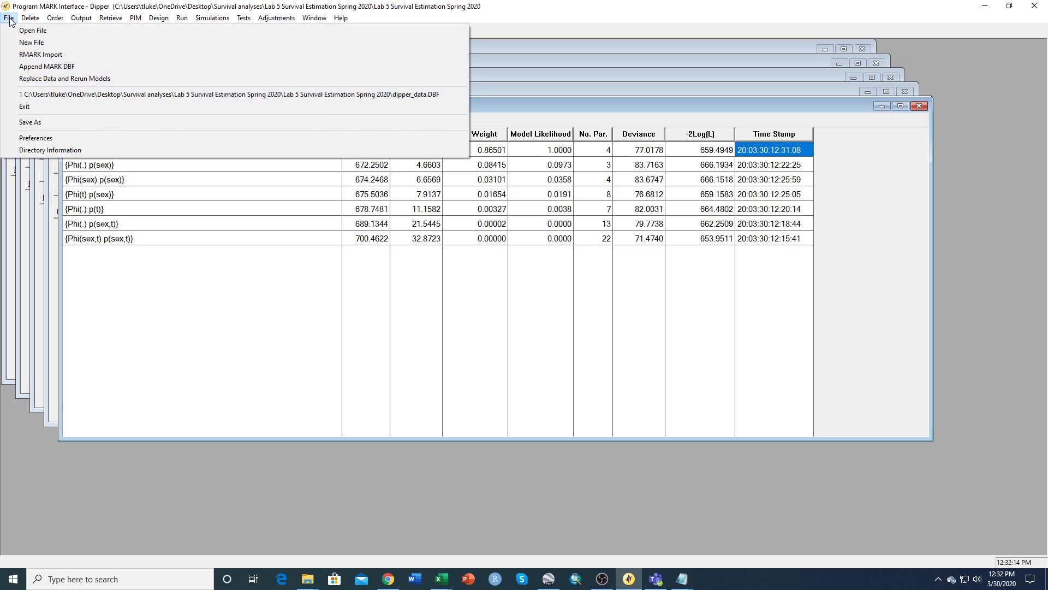
{"action": "left_click", "coordinate": [10, 19]}
{"action": "left_click", "coordinate": [55, 18]}
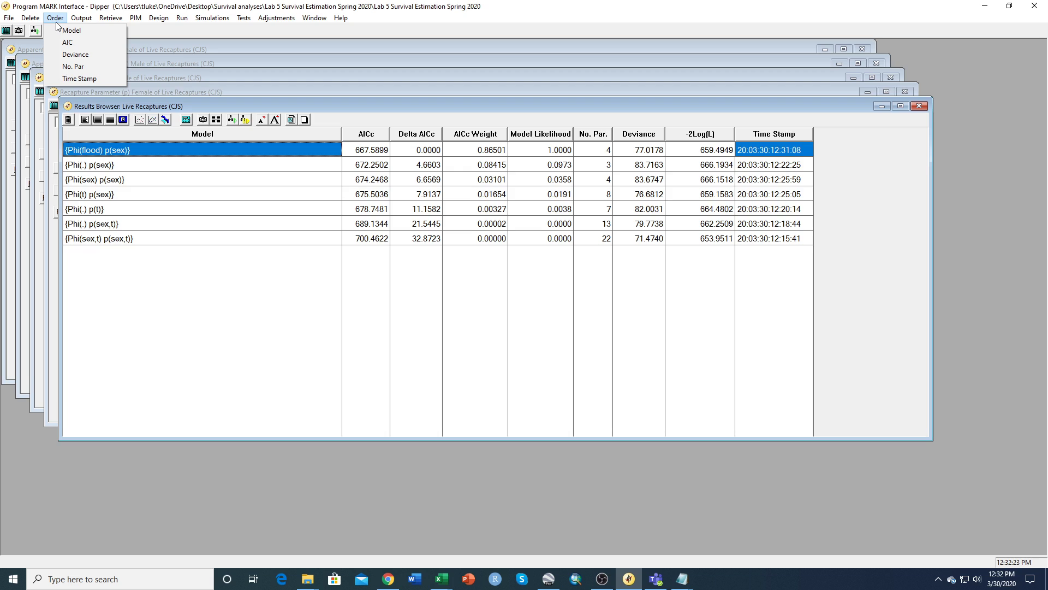
{"action": "left_click", "coordinate": [594, 19]}
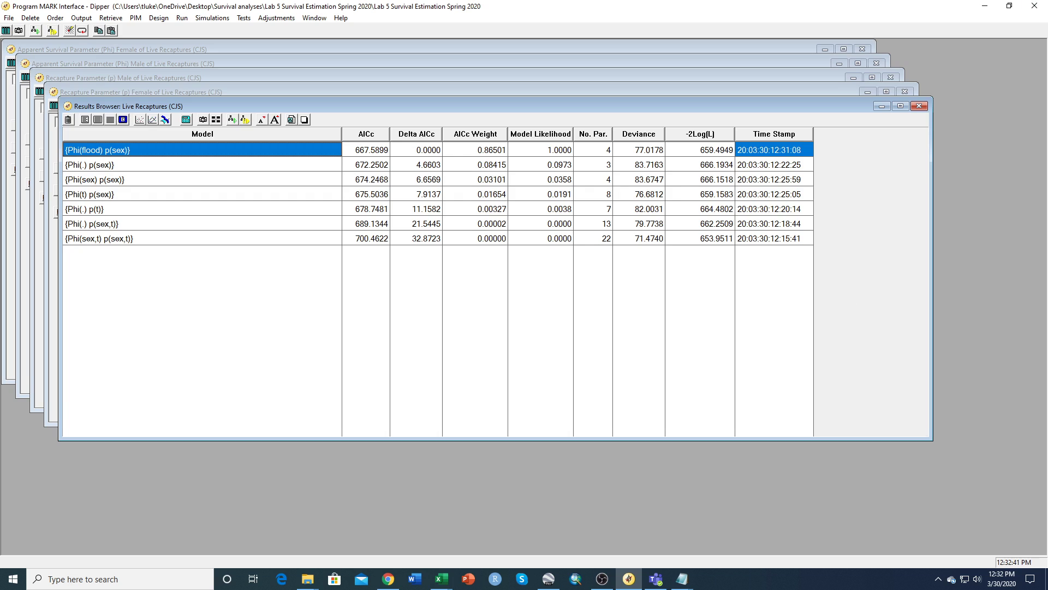
- Switch to File Explorer and bring up the Videos folder
{"action": "key", "text": "alt+Tab"}
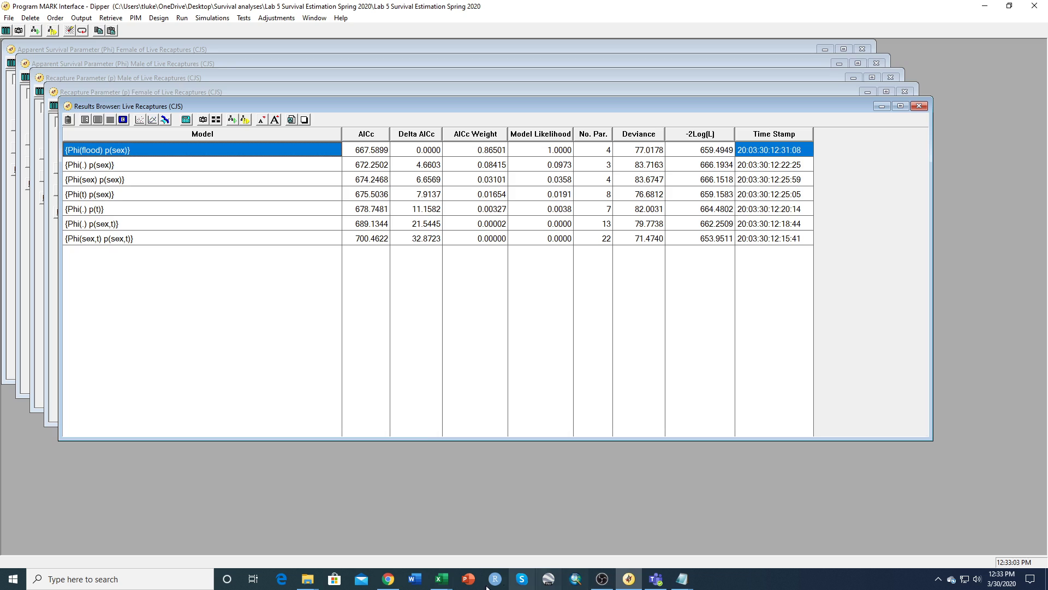
{"action": "left_click", "coordinate": [306, 583]}
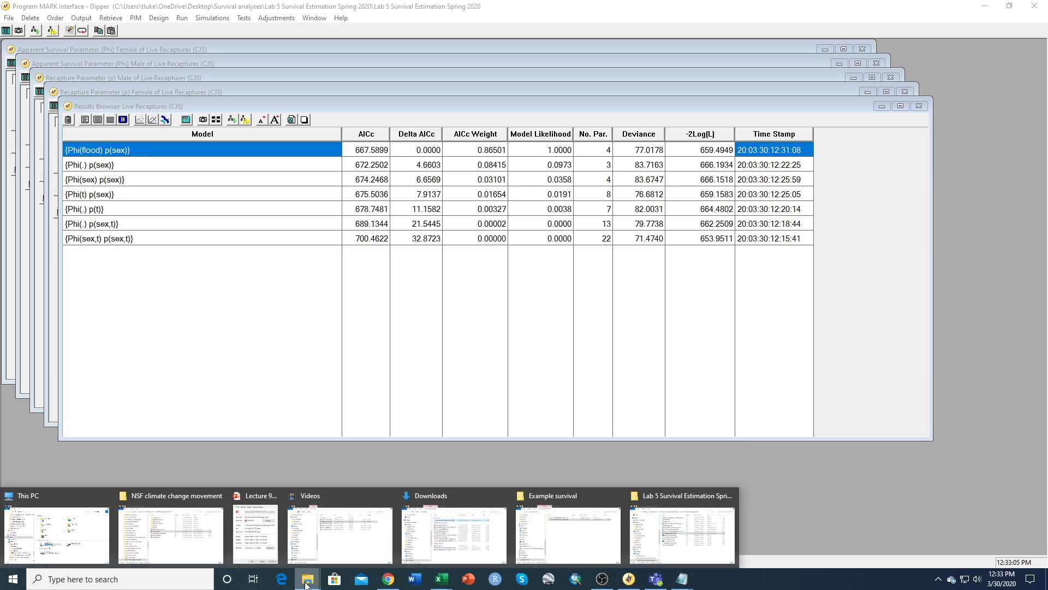
{"action": "left_click", "coordinate": [329, 540]}
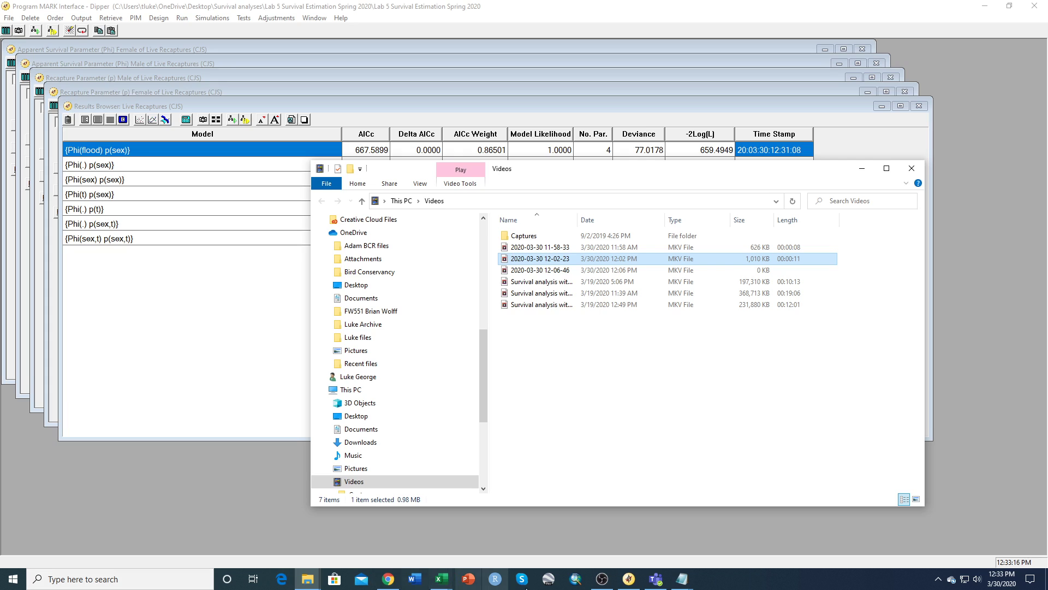
{"action": "left_click", "coordinate": [602, 578]}
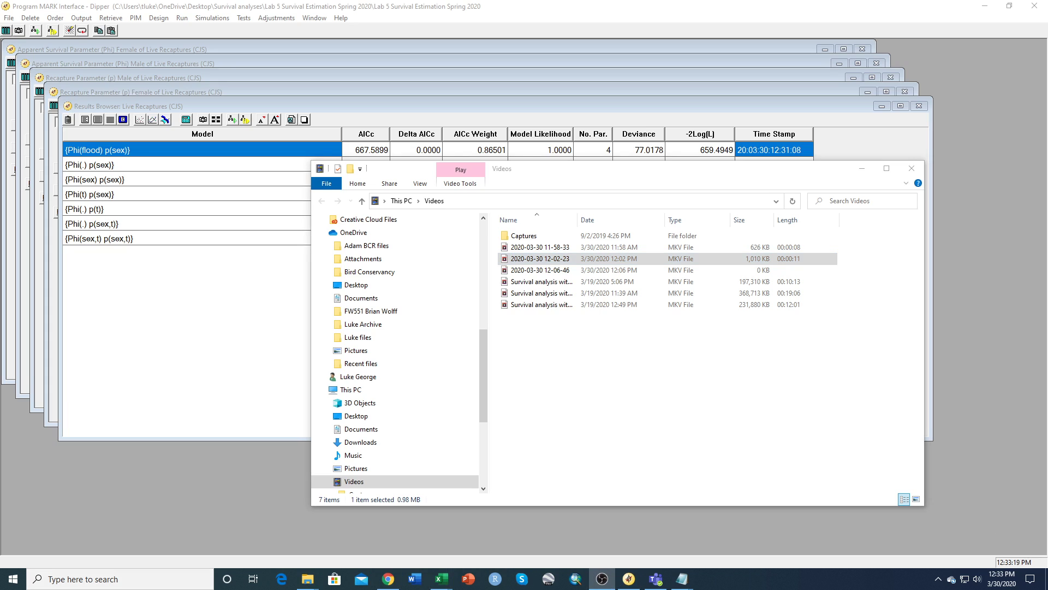